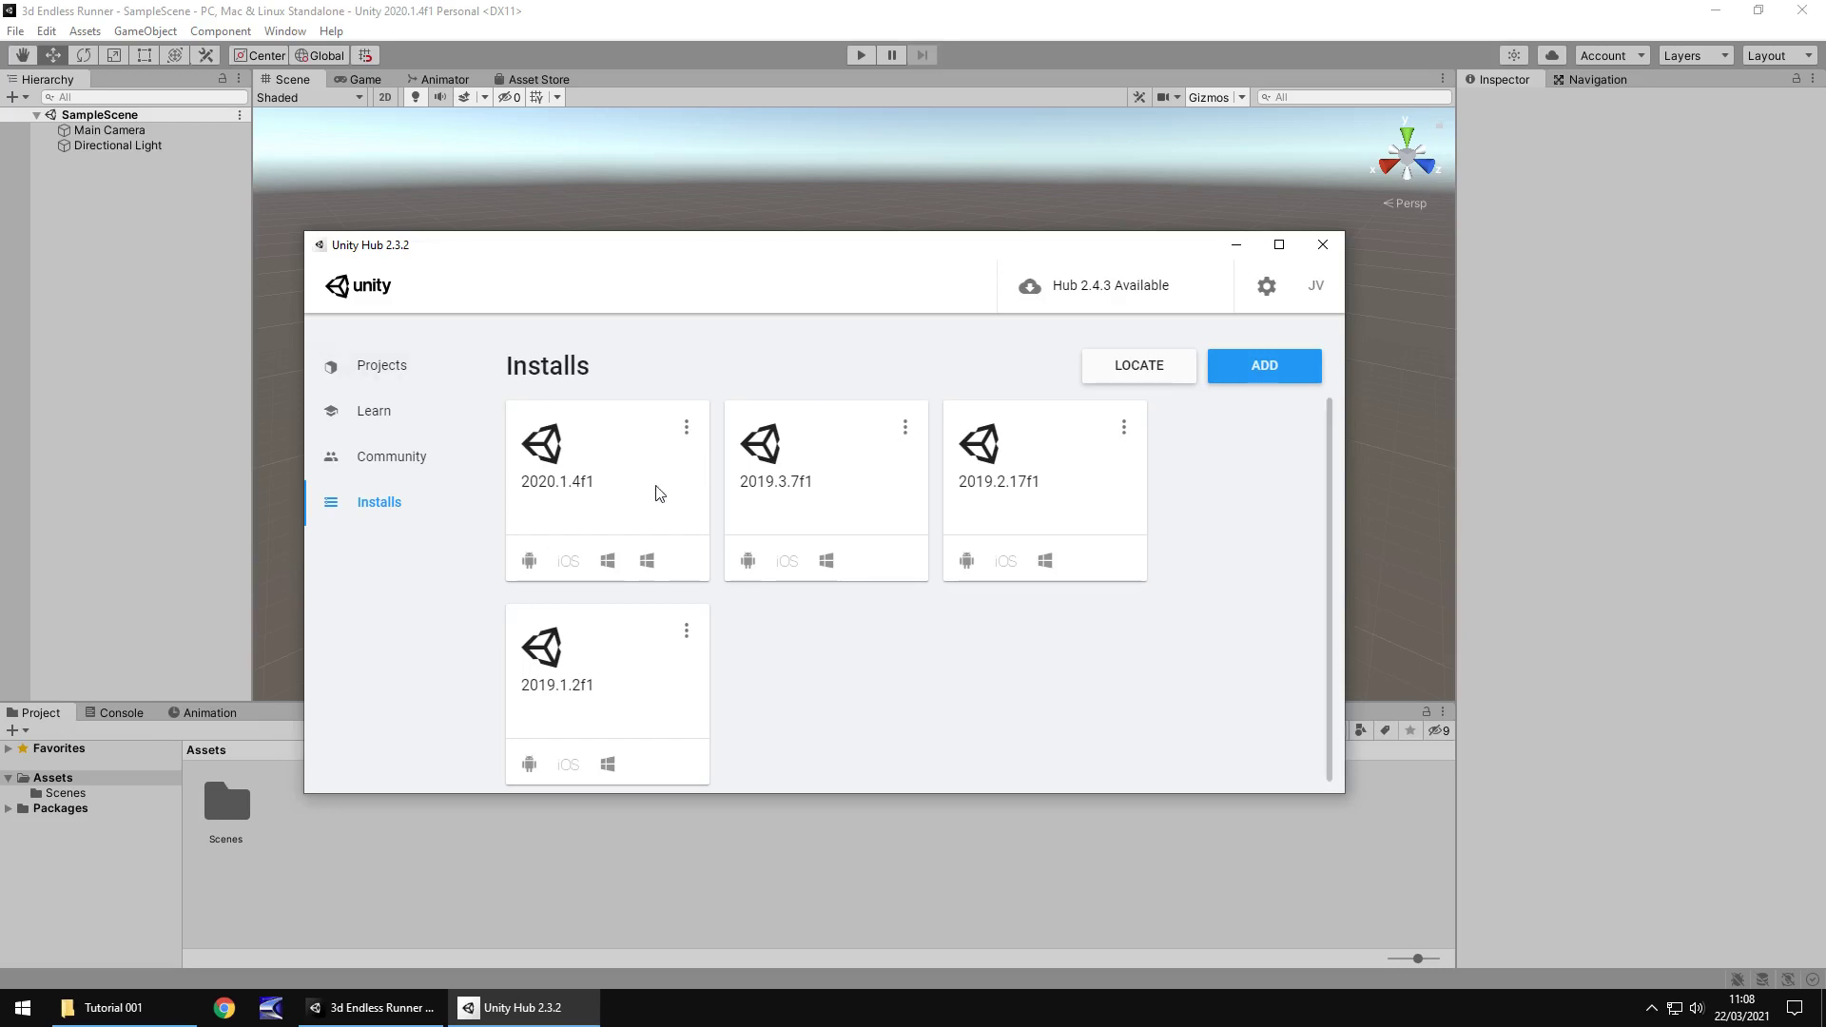
click(1265, 373)
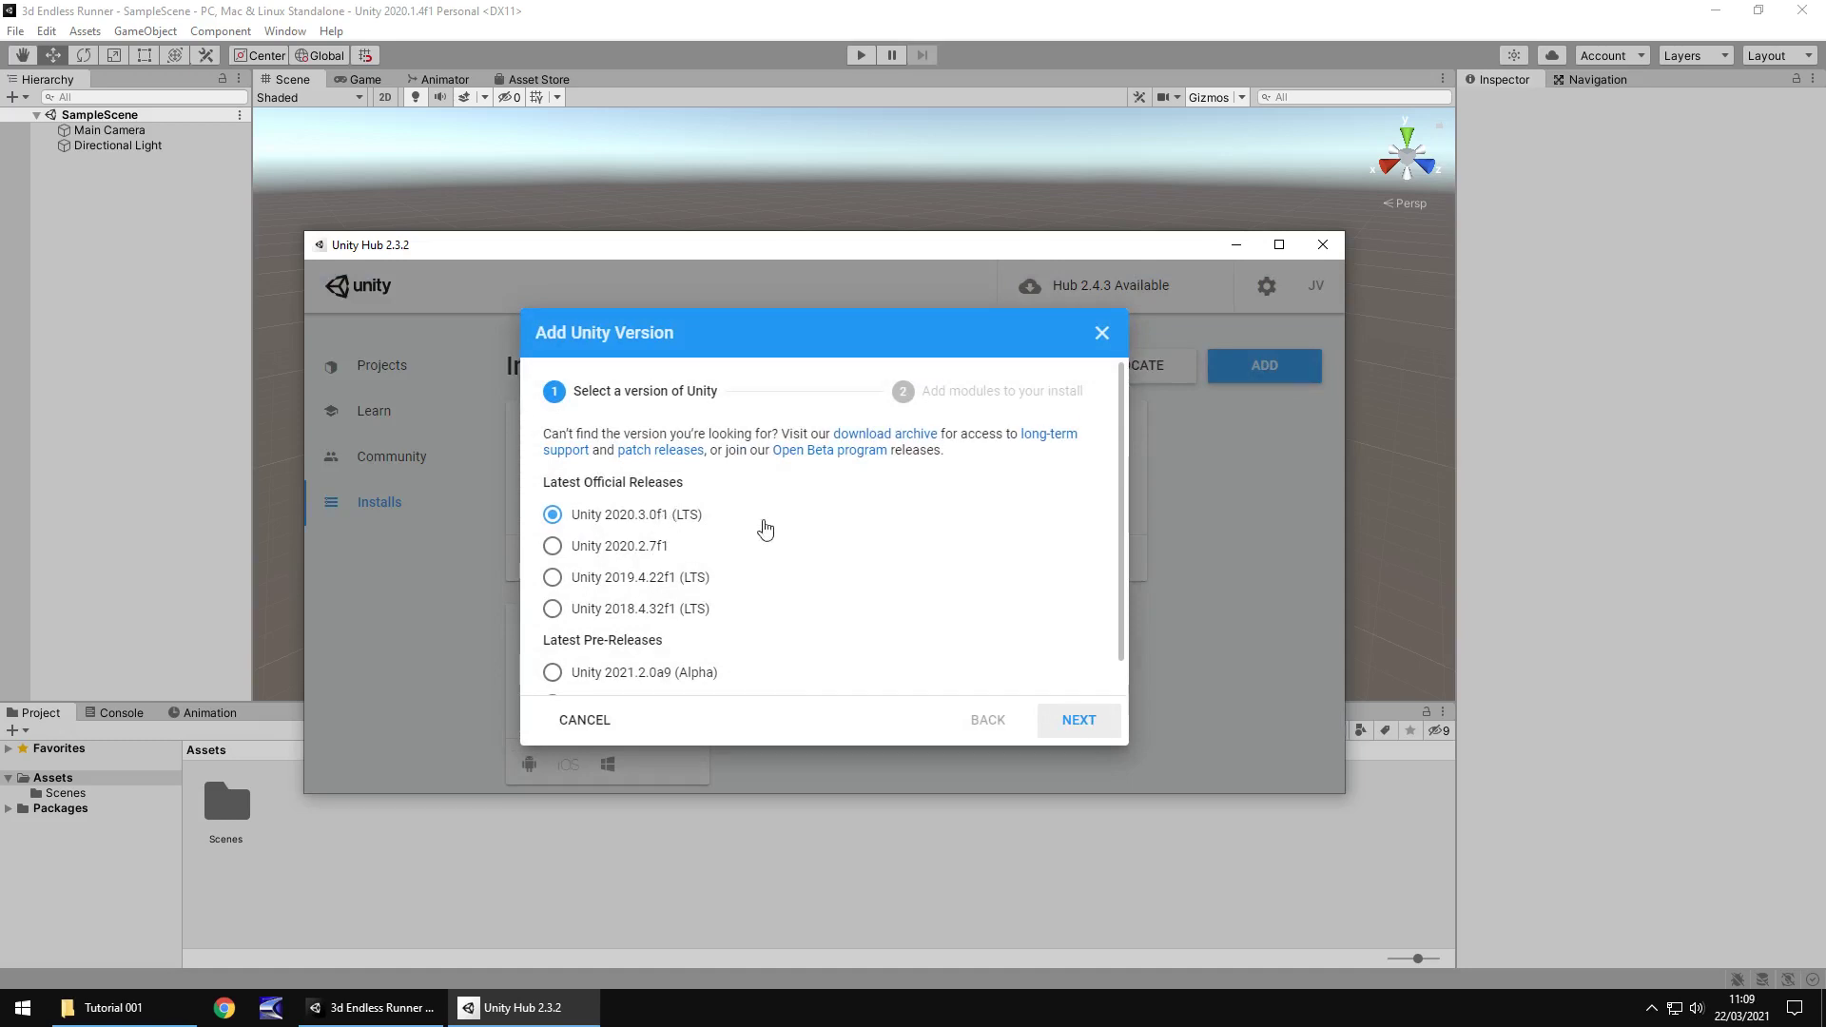
scroll(751, 533, down, 1)
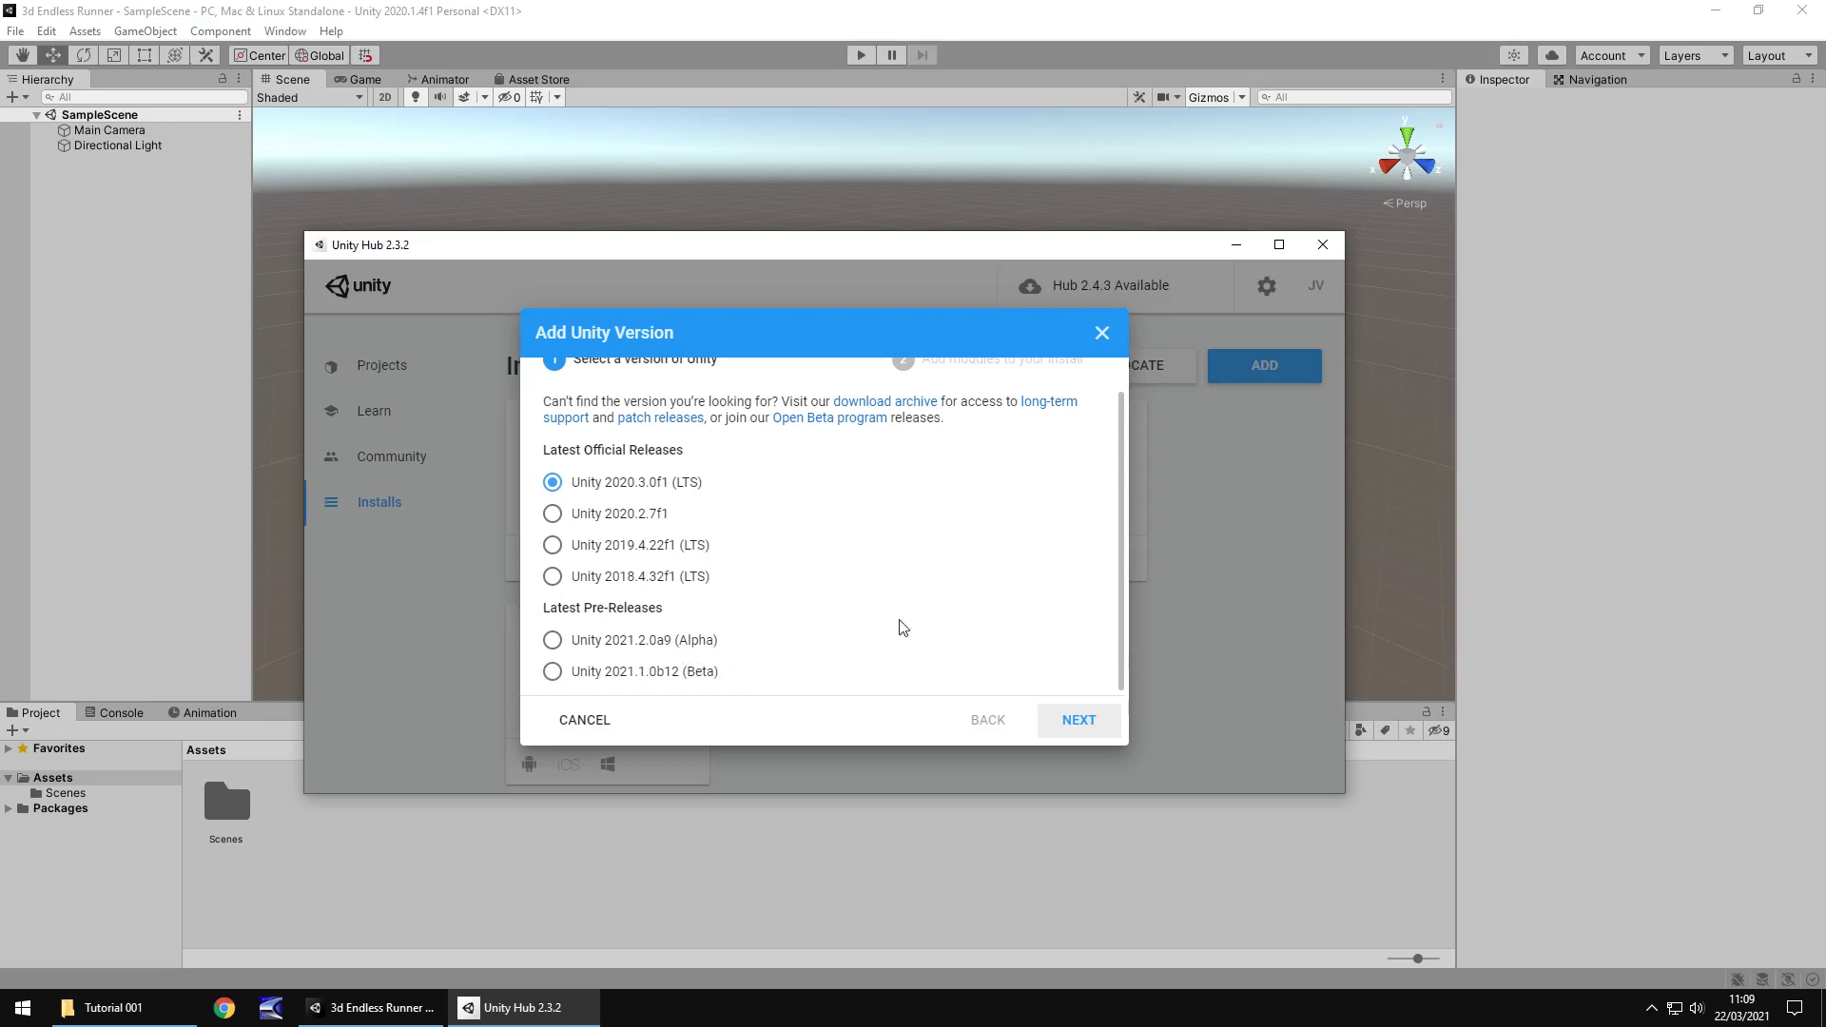
scroll(898, 633, up, 1)
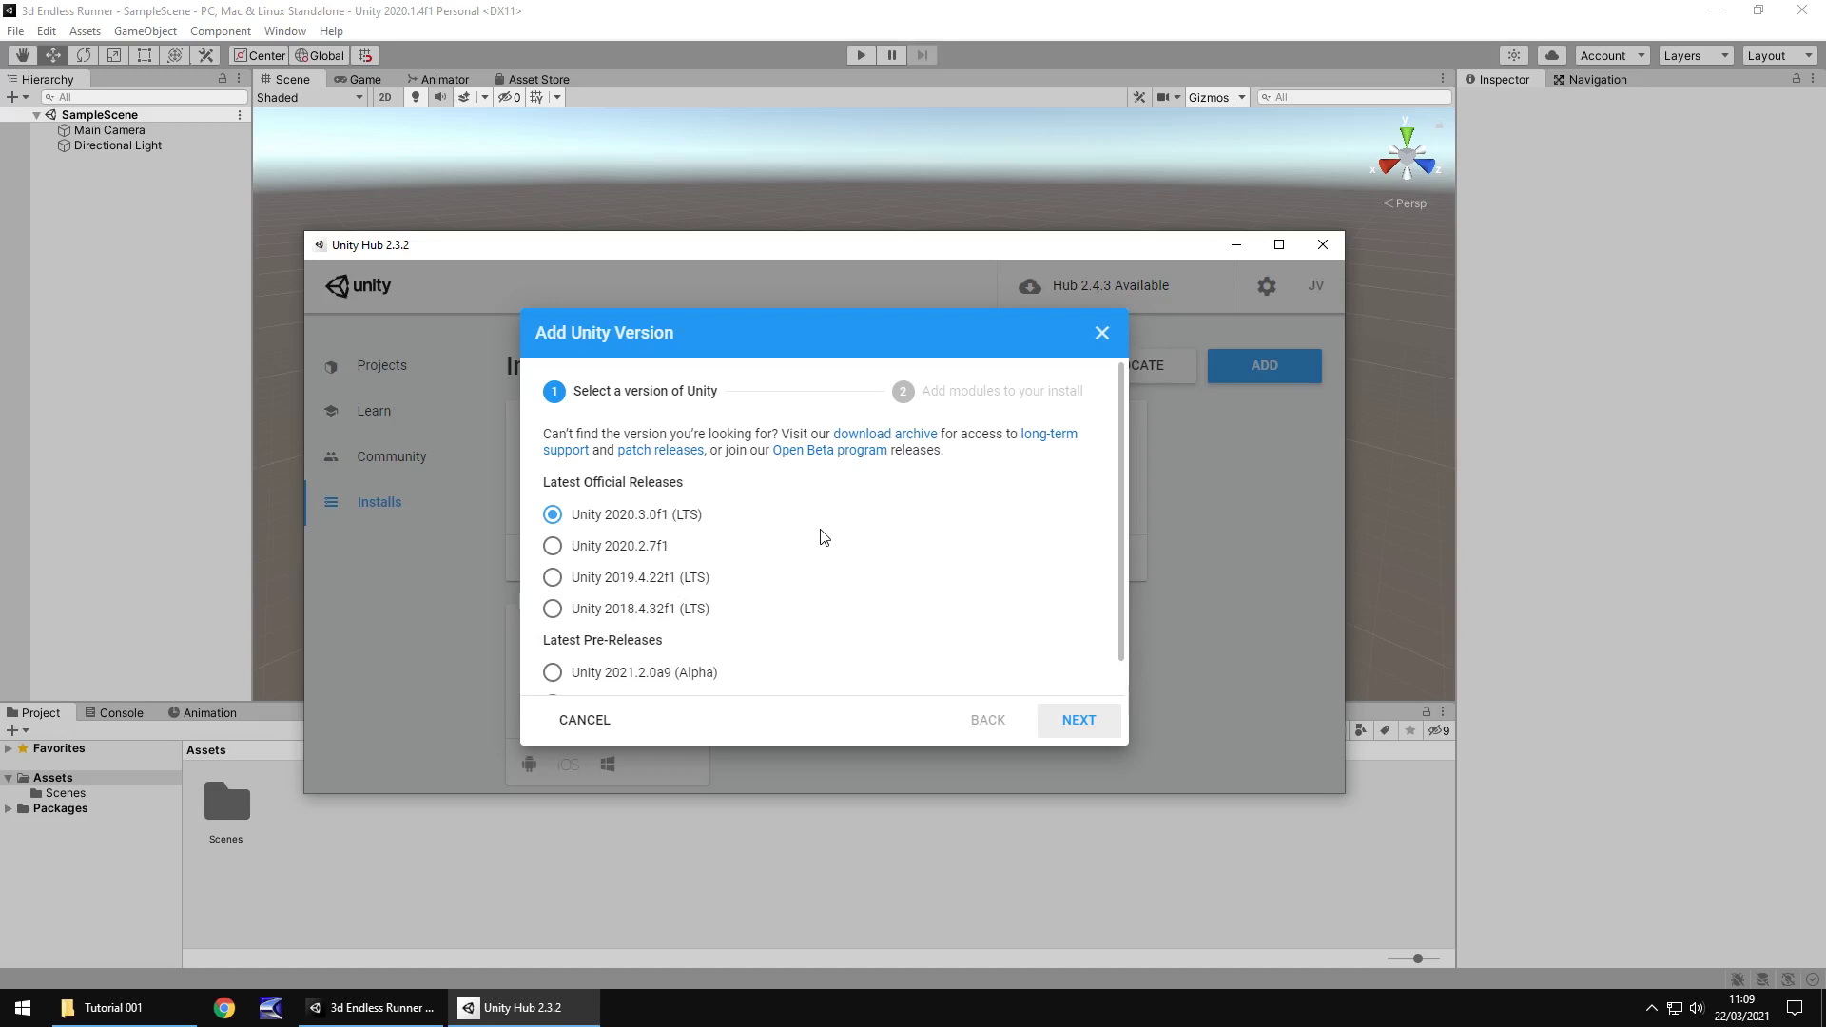
click(1089, 724)
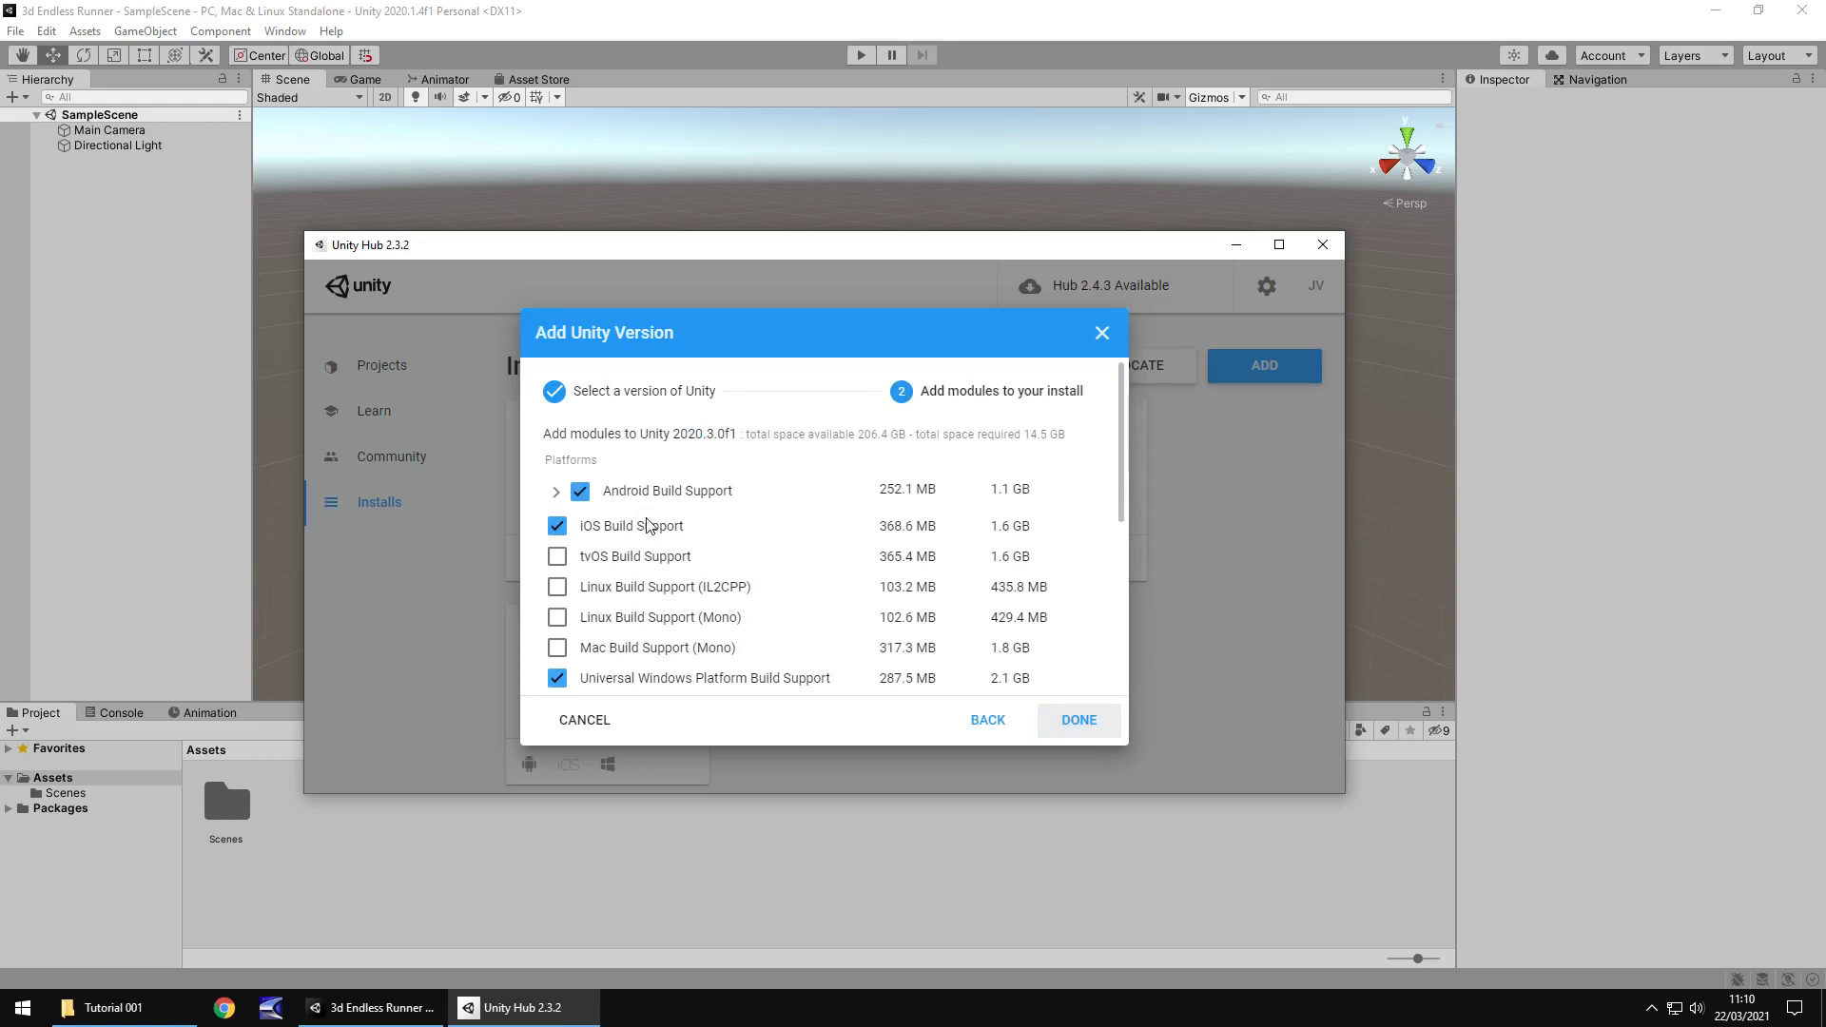
scroll(637, 623, down, 2)
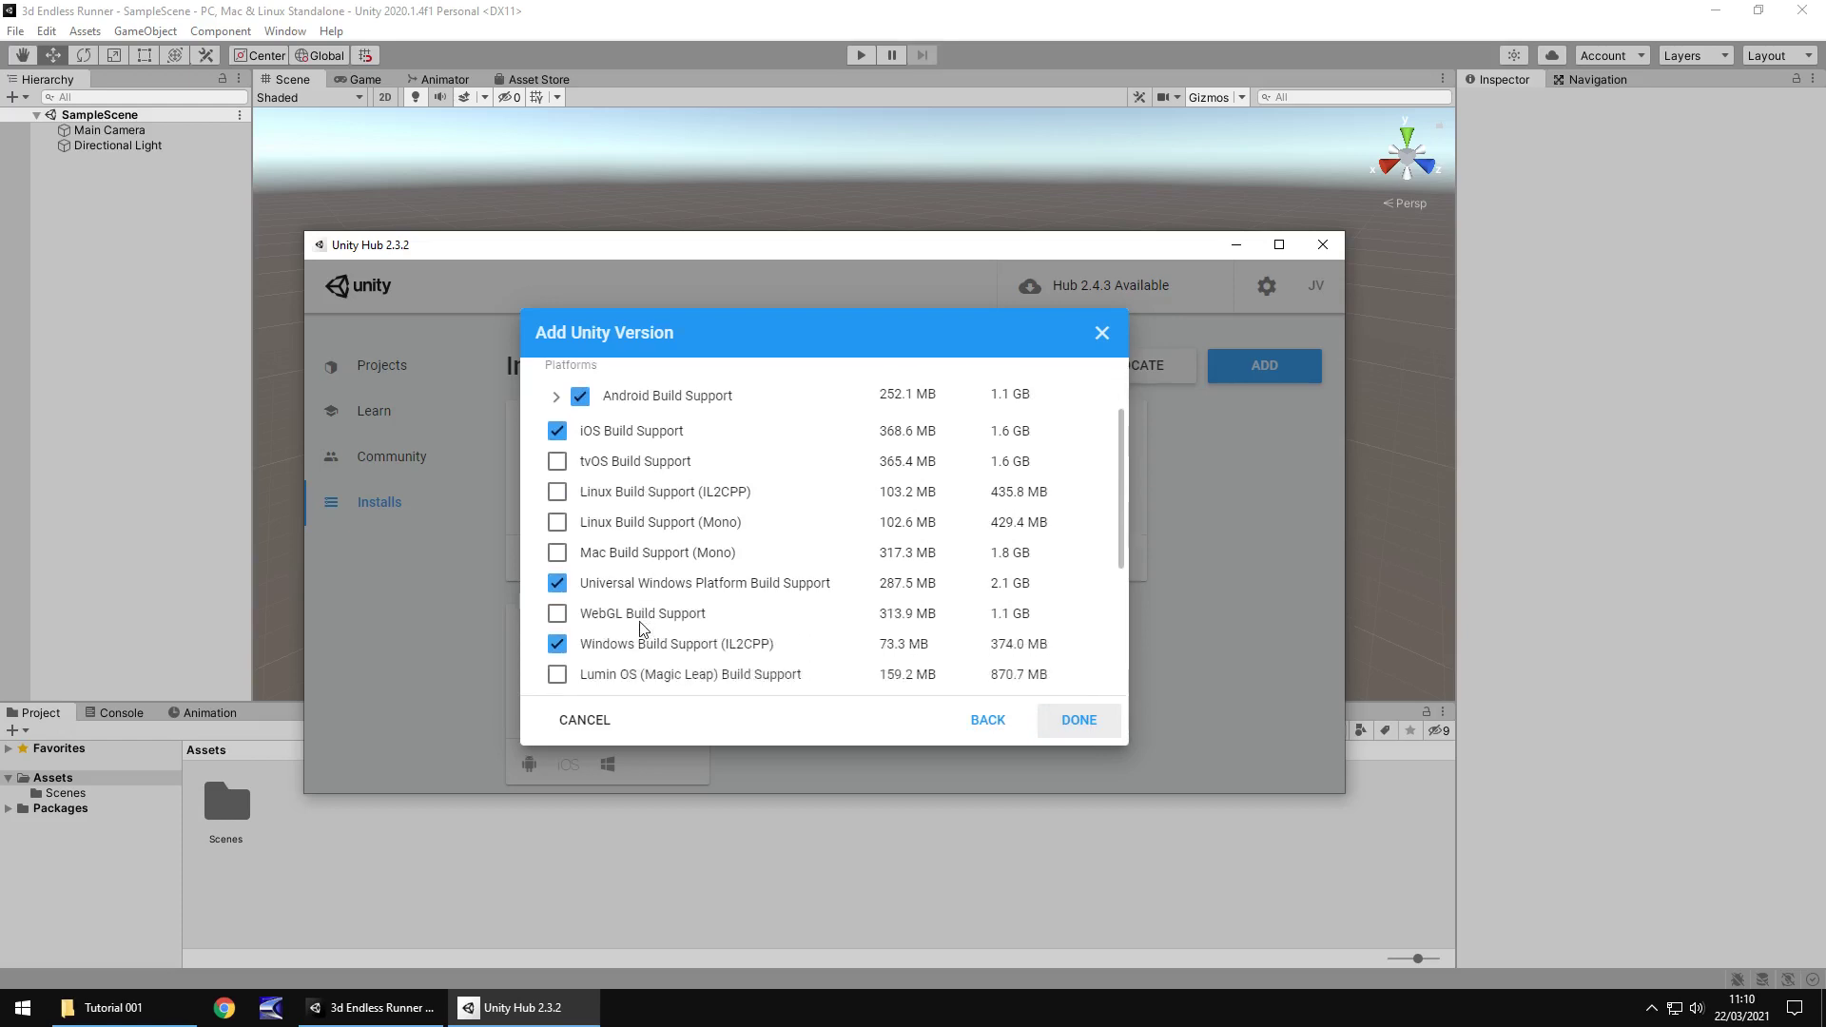
scroll(640, 619, down, 1)
scroll(643, 609, up, 4)
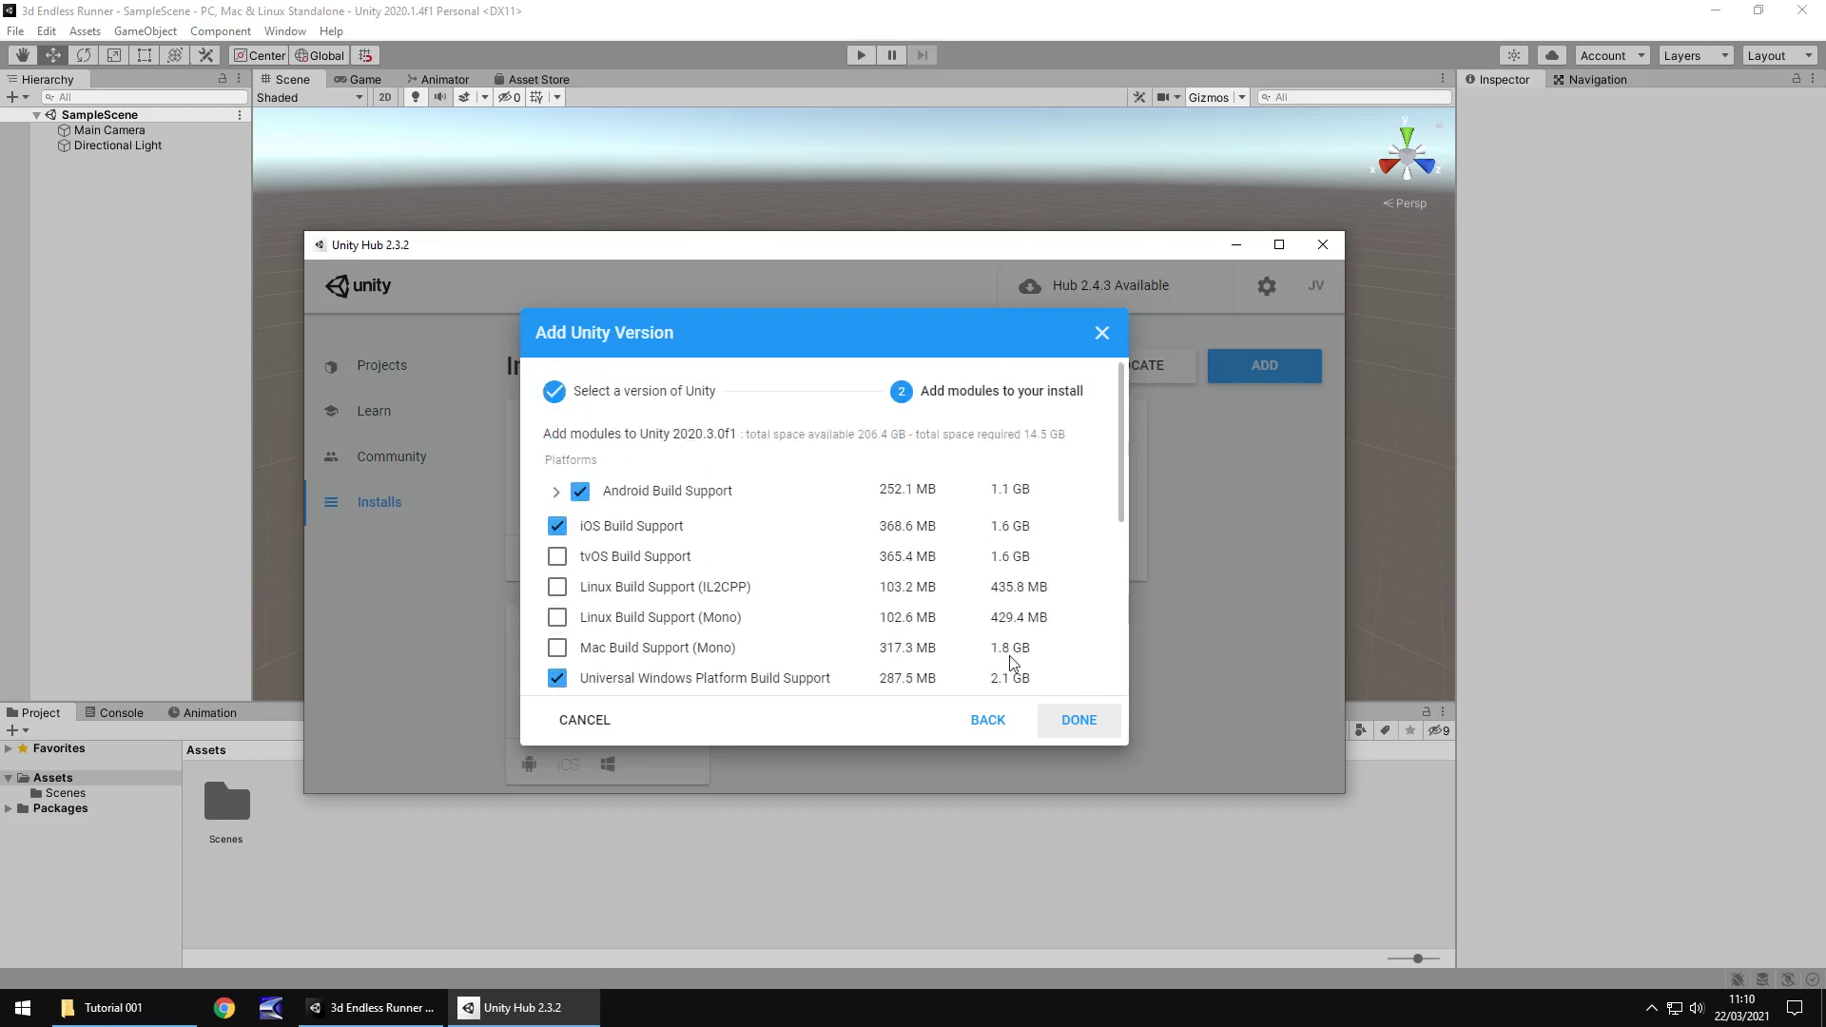
click(987, 720)
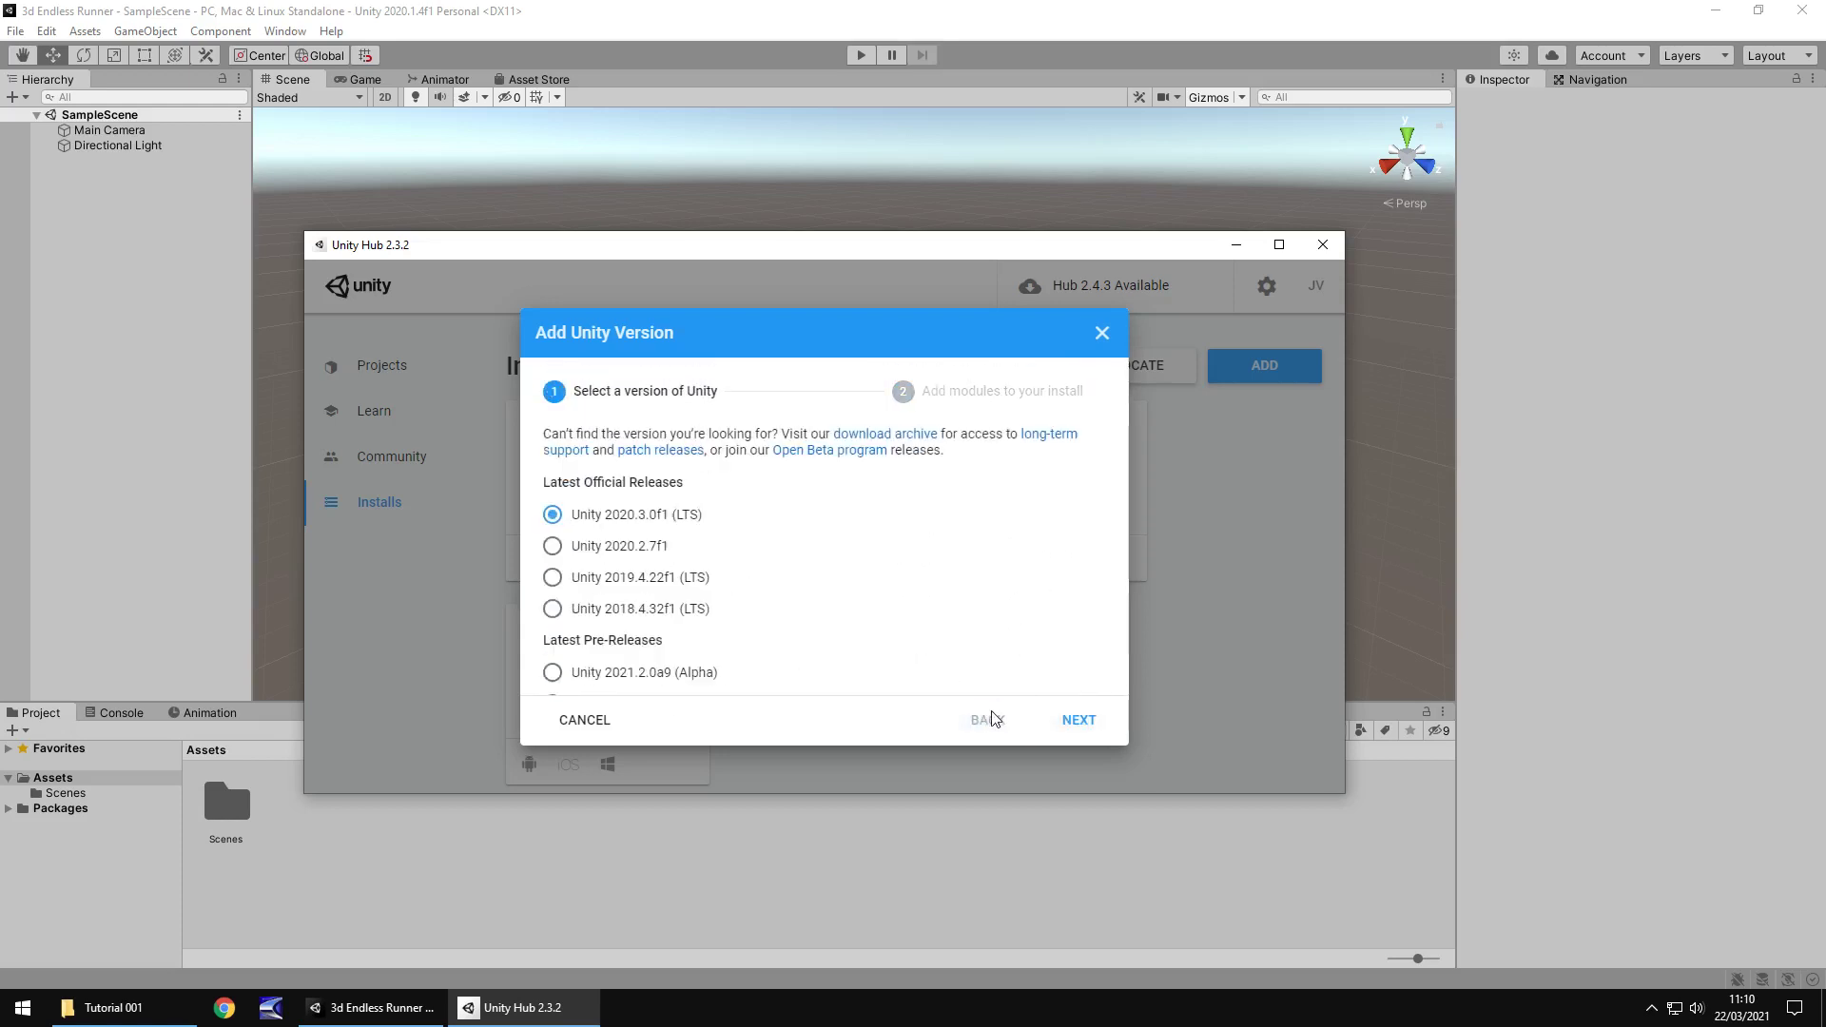
Step: Close the Add Unity Version dialog, go to Projects, and pick 2020.1.4f1 for a new project
click(1099, 334)
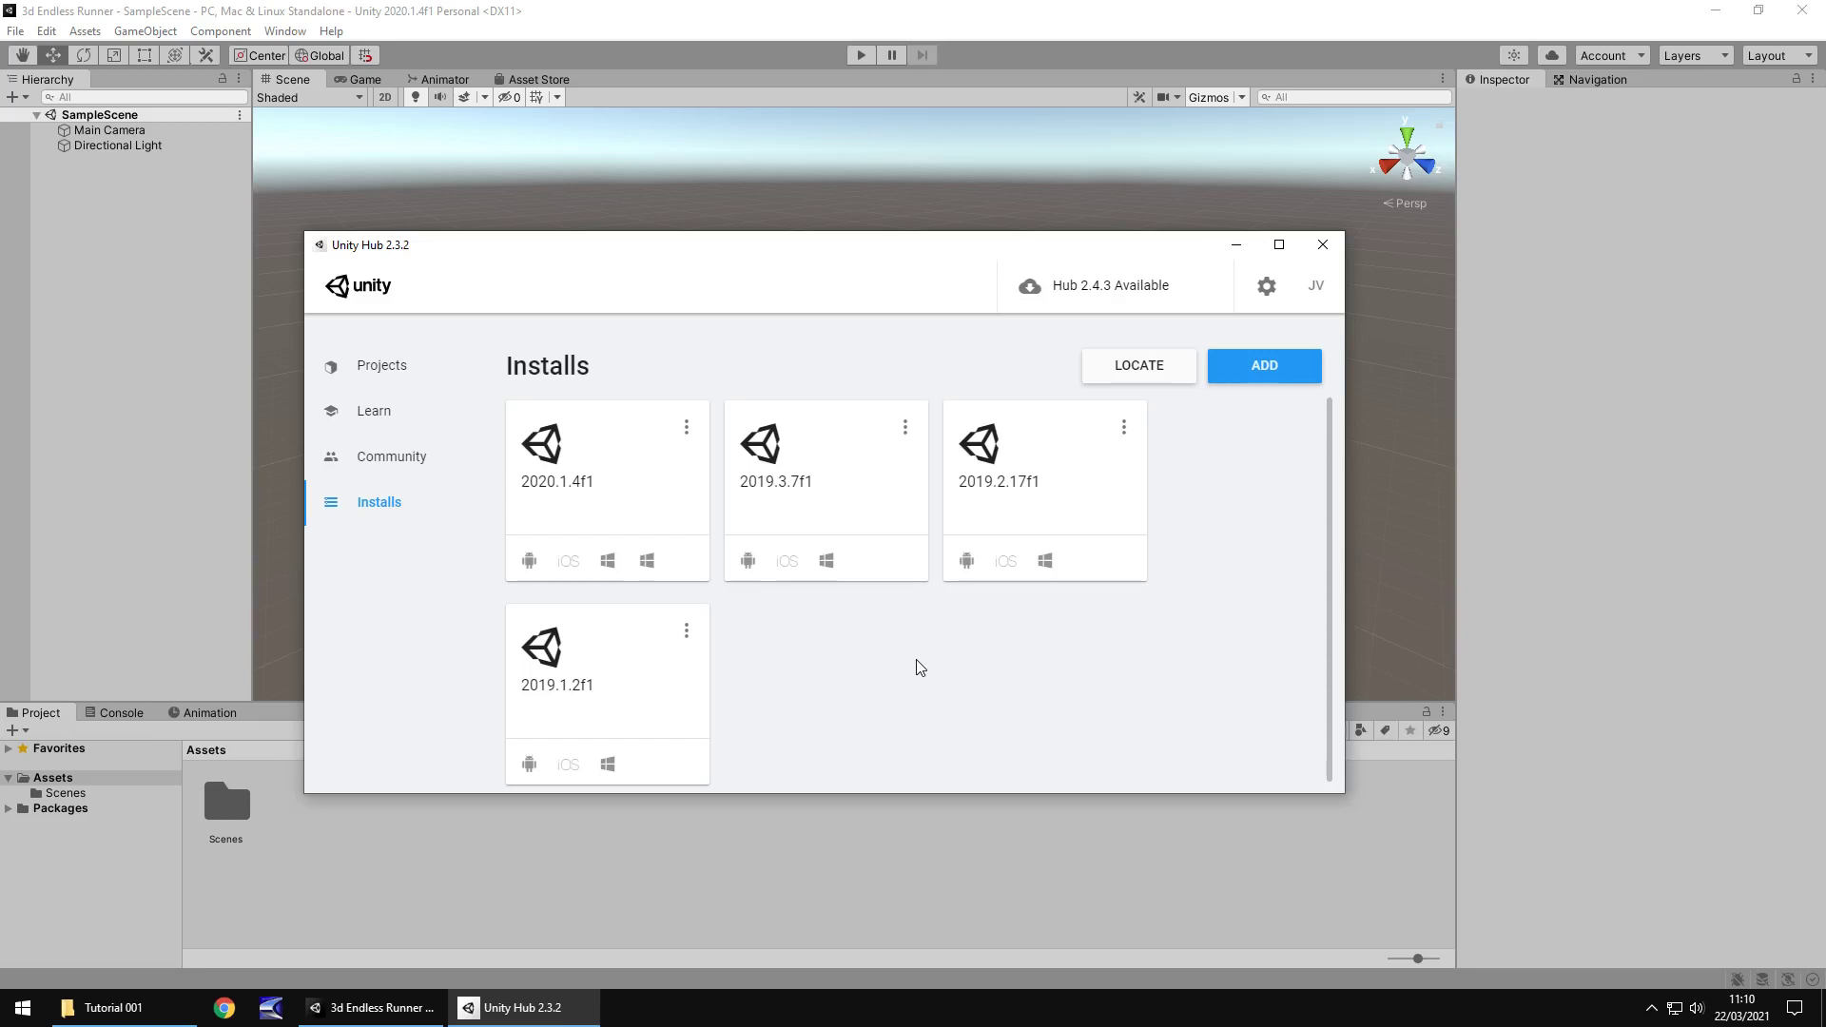
click(401, 371)
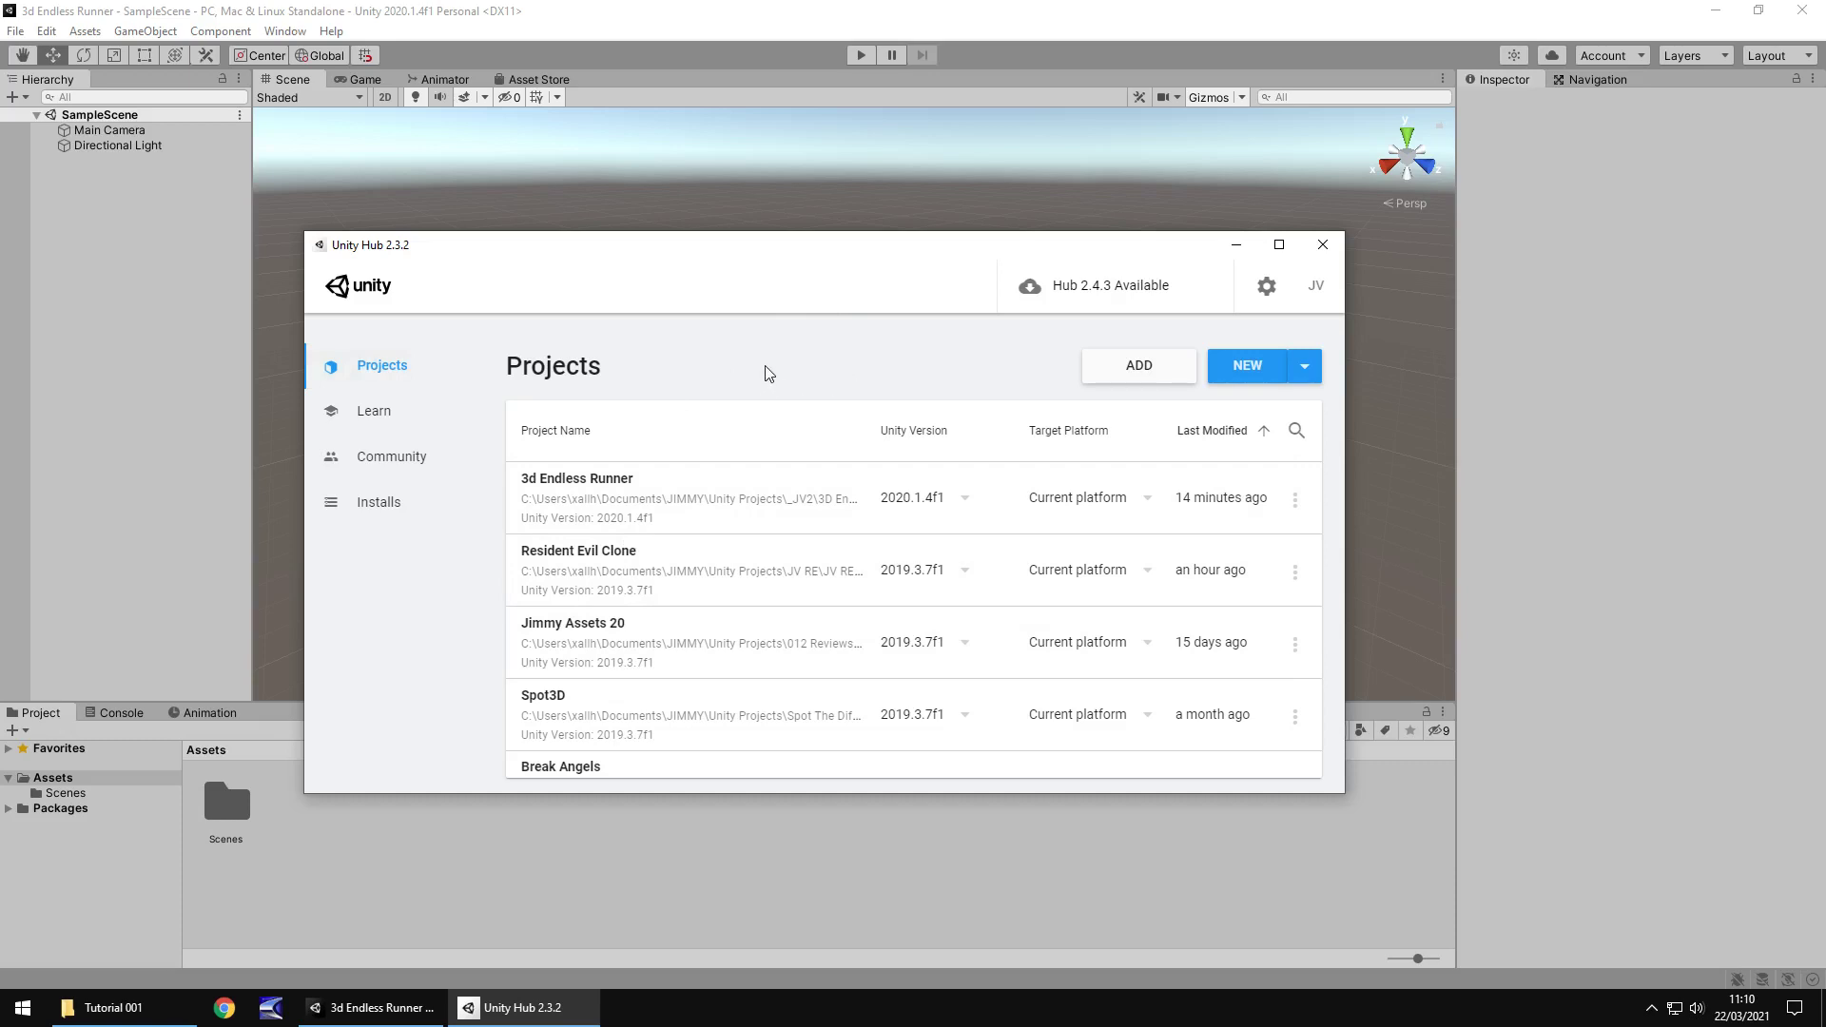
click(1313, 371)
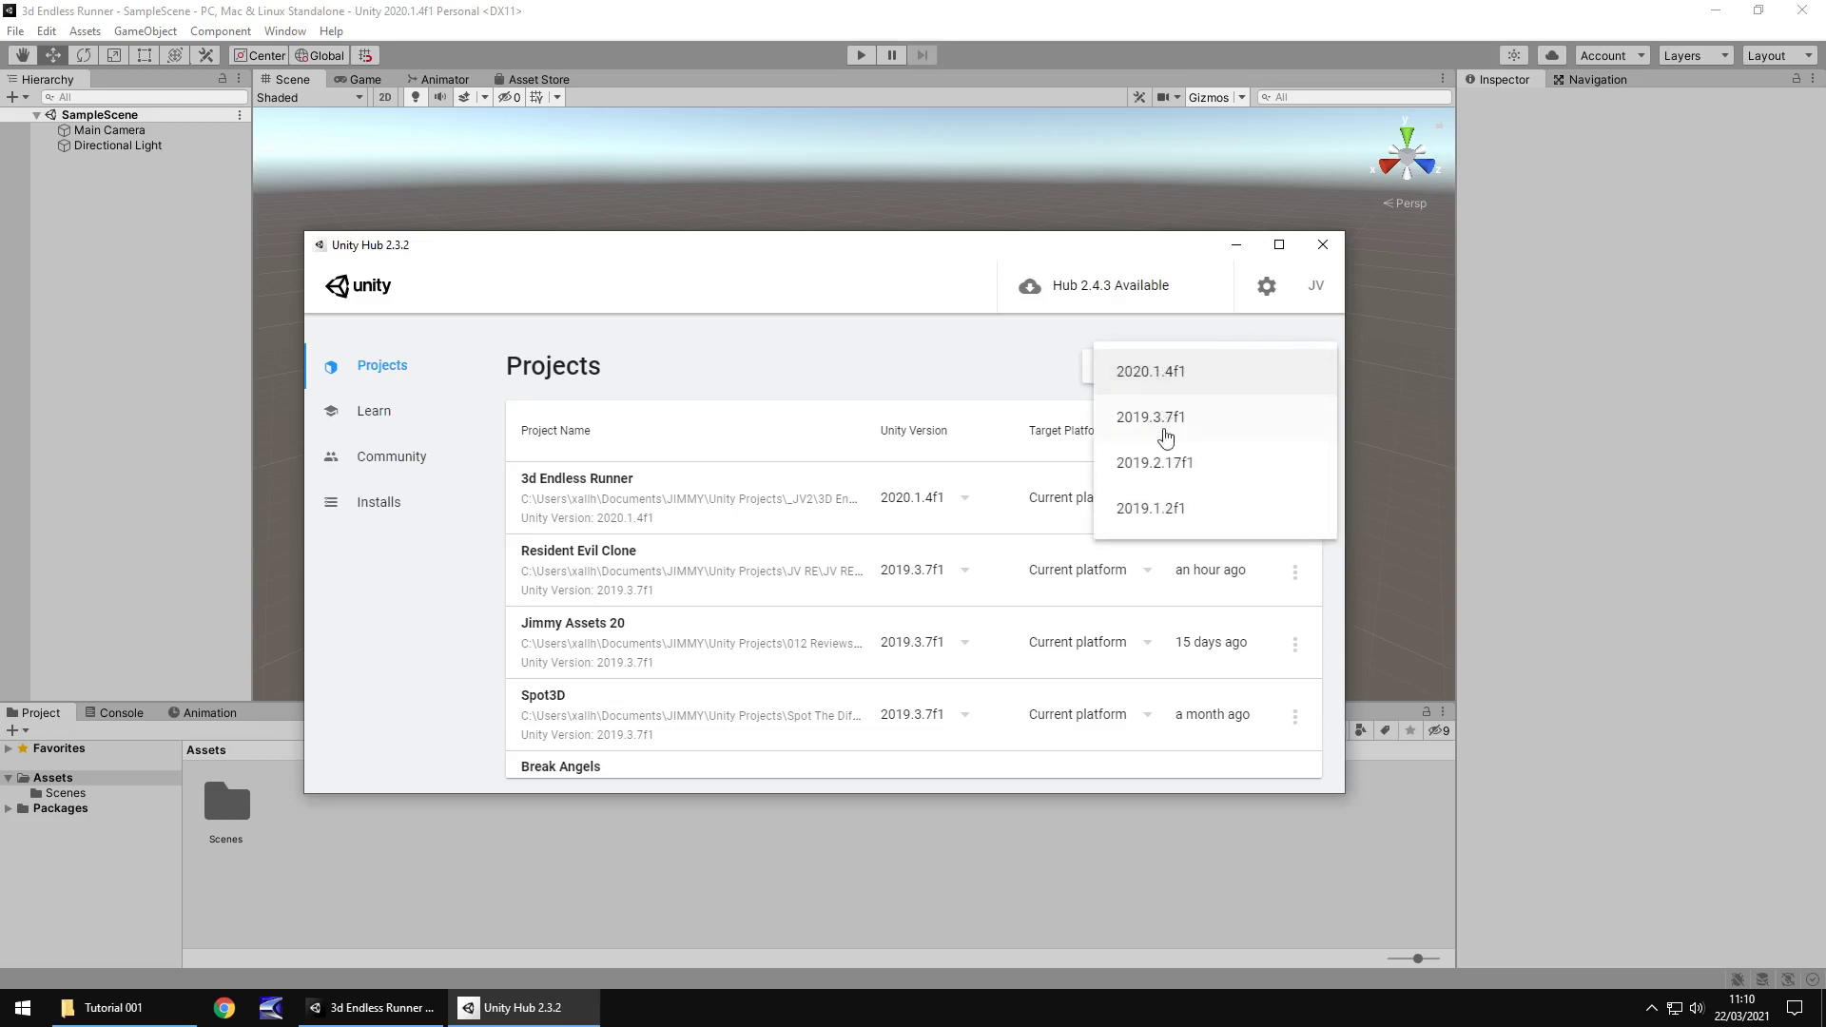
Step: Start a 2020.1.4f1 project, select the default name 'New Unity Project', then cancel creation
click(1158, 386)
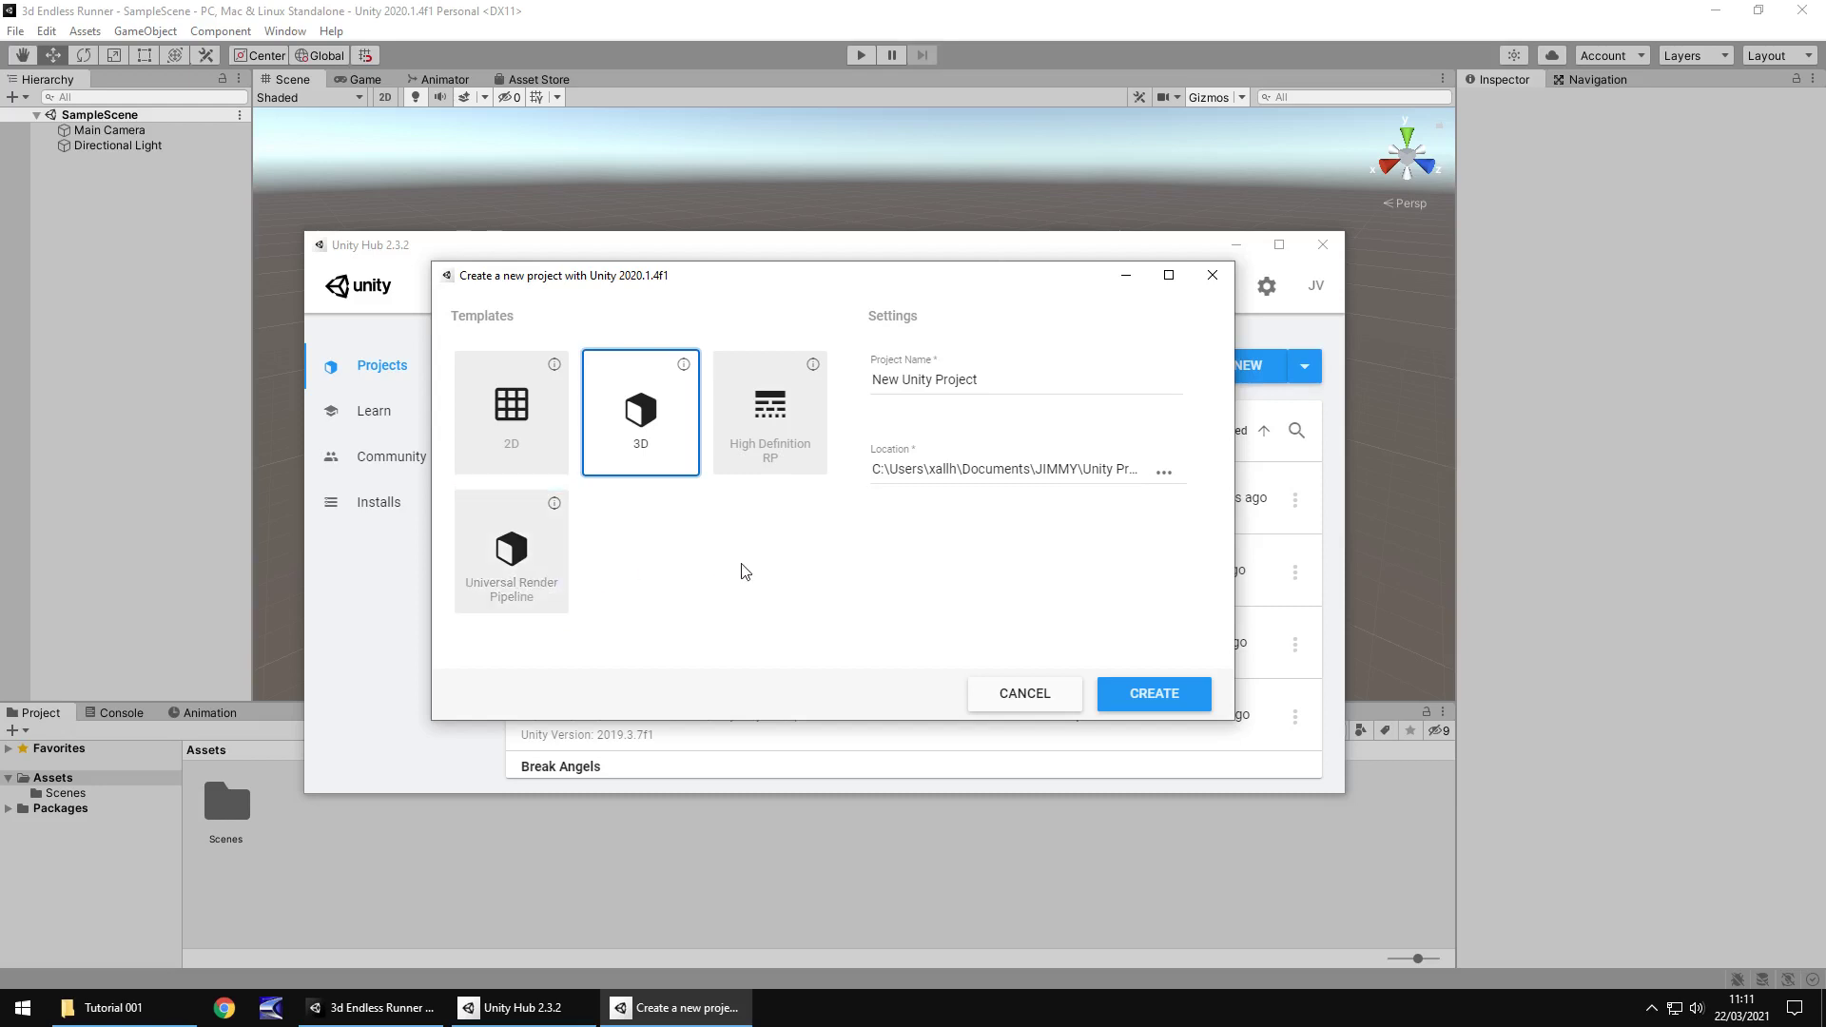
drag(1022, 378, 856, 371)
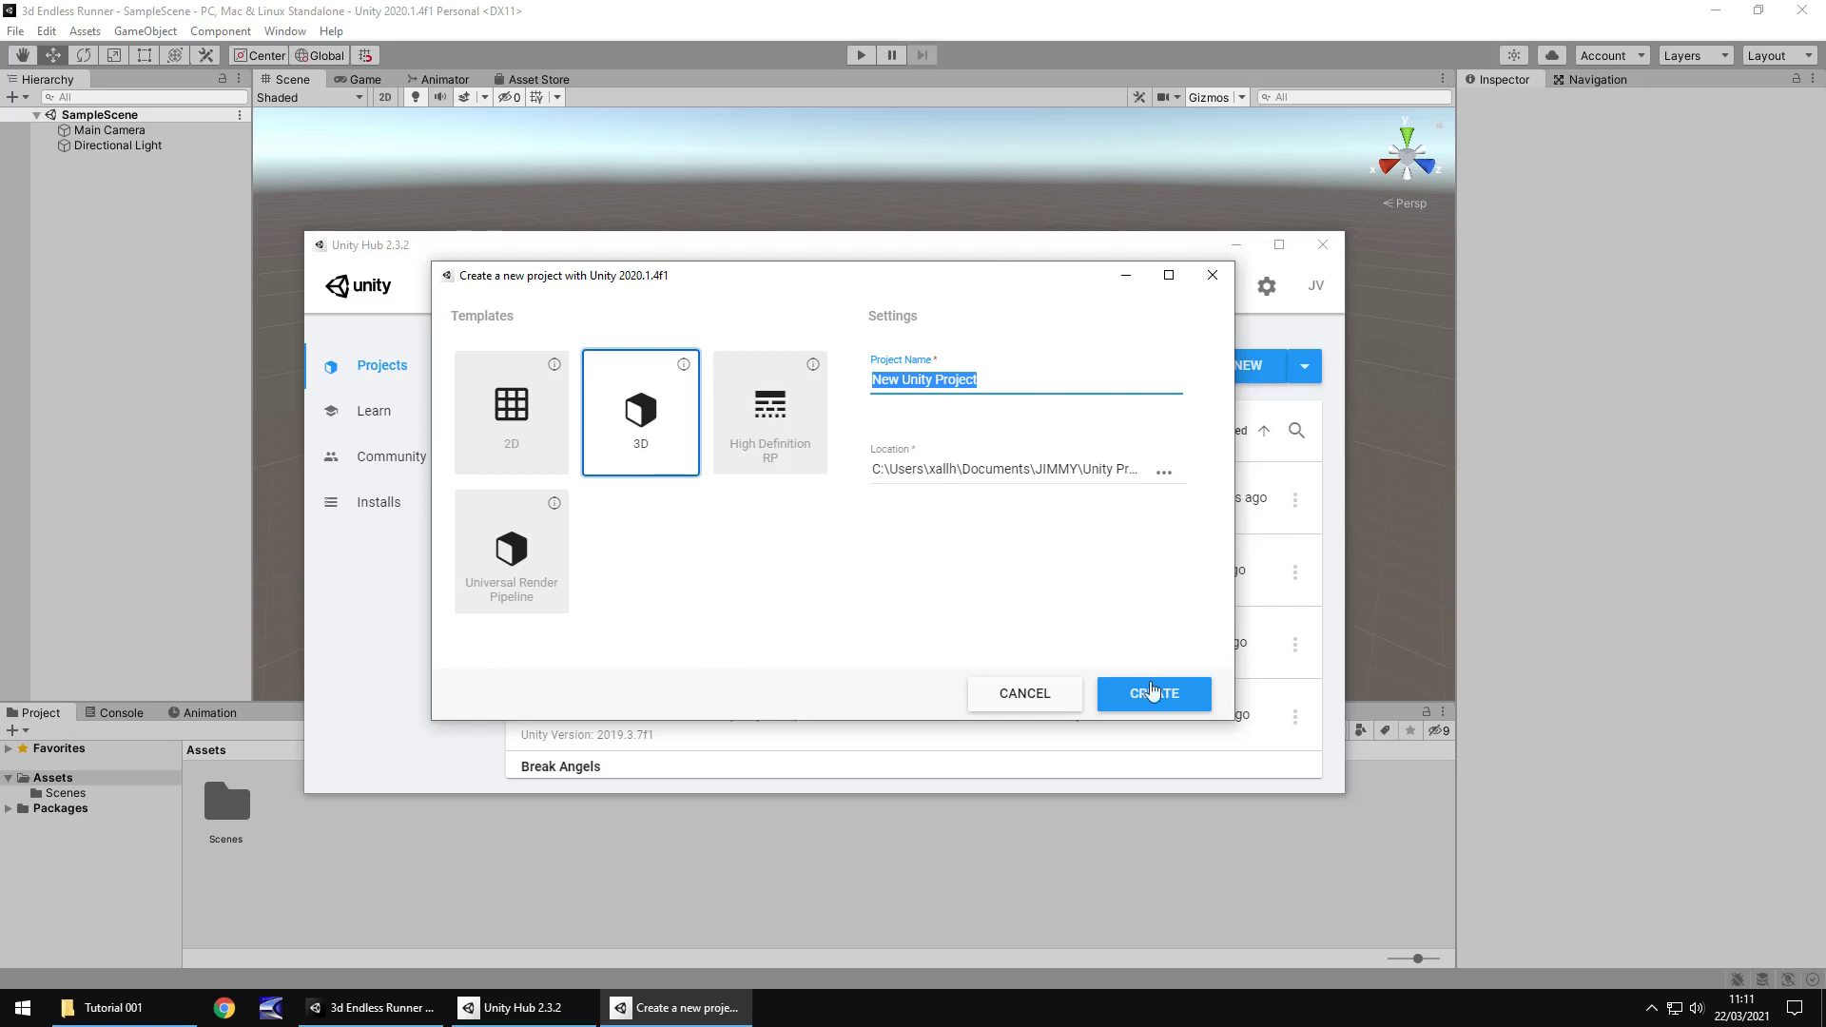
click(1207, 284)
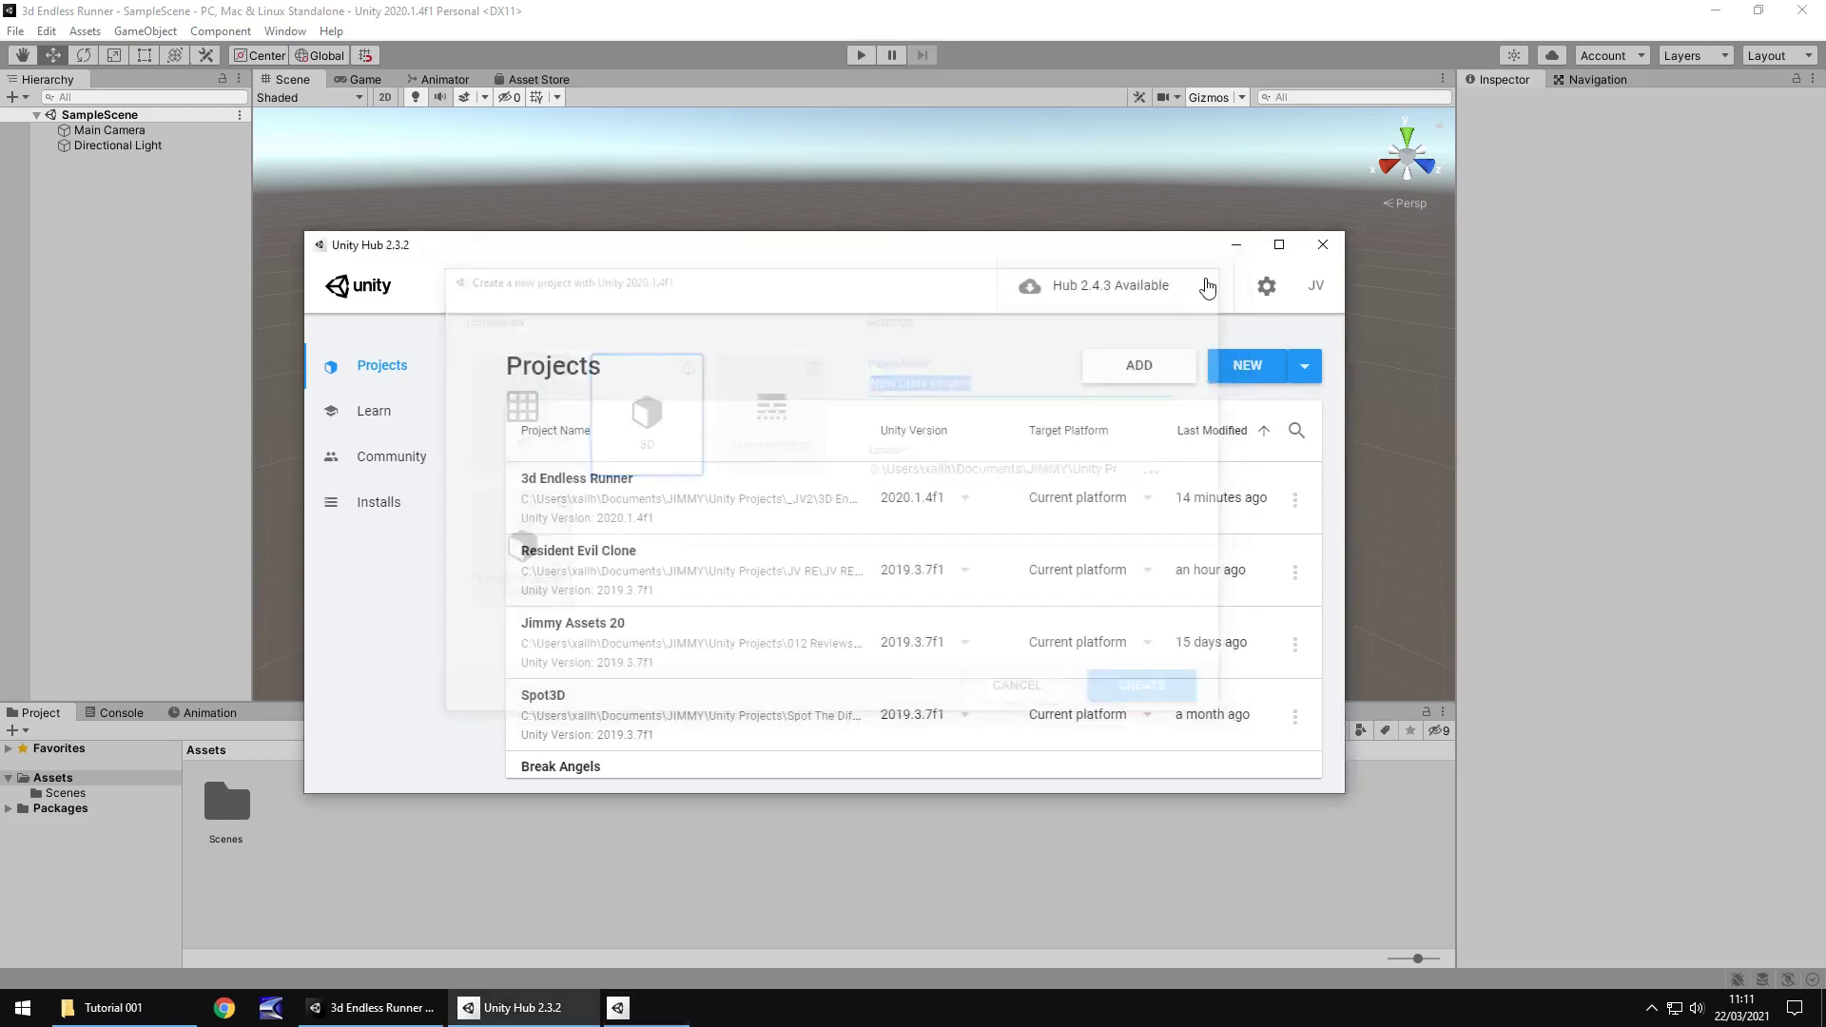
Step: Close Unity Hub to return to the 3d Endless Runner editor
click(1321, 246)
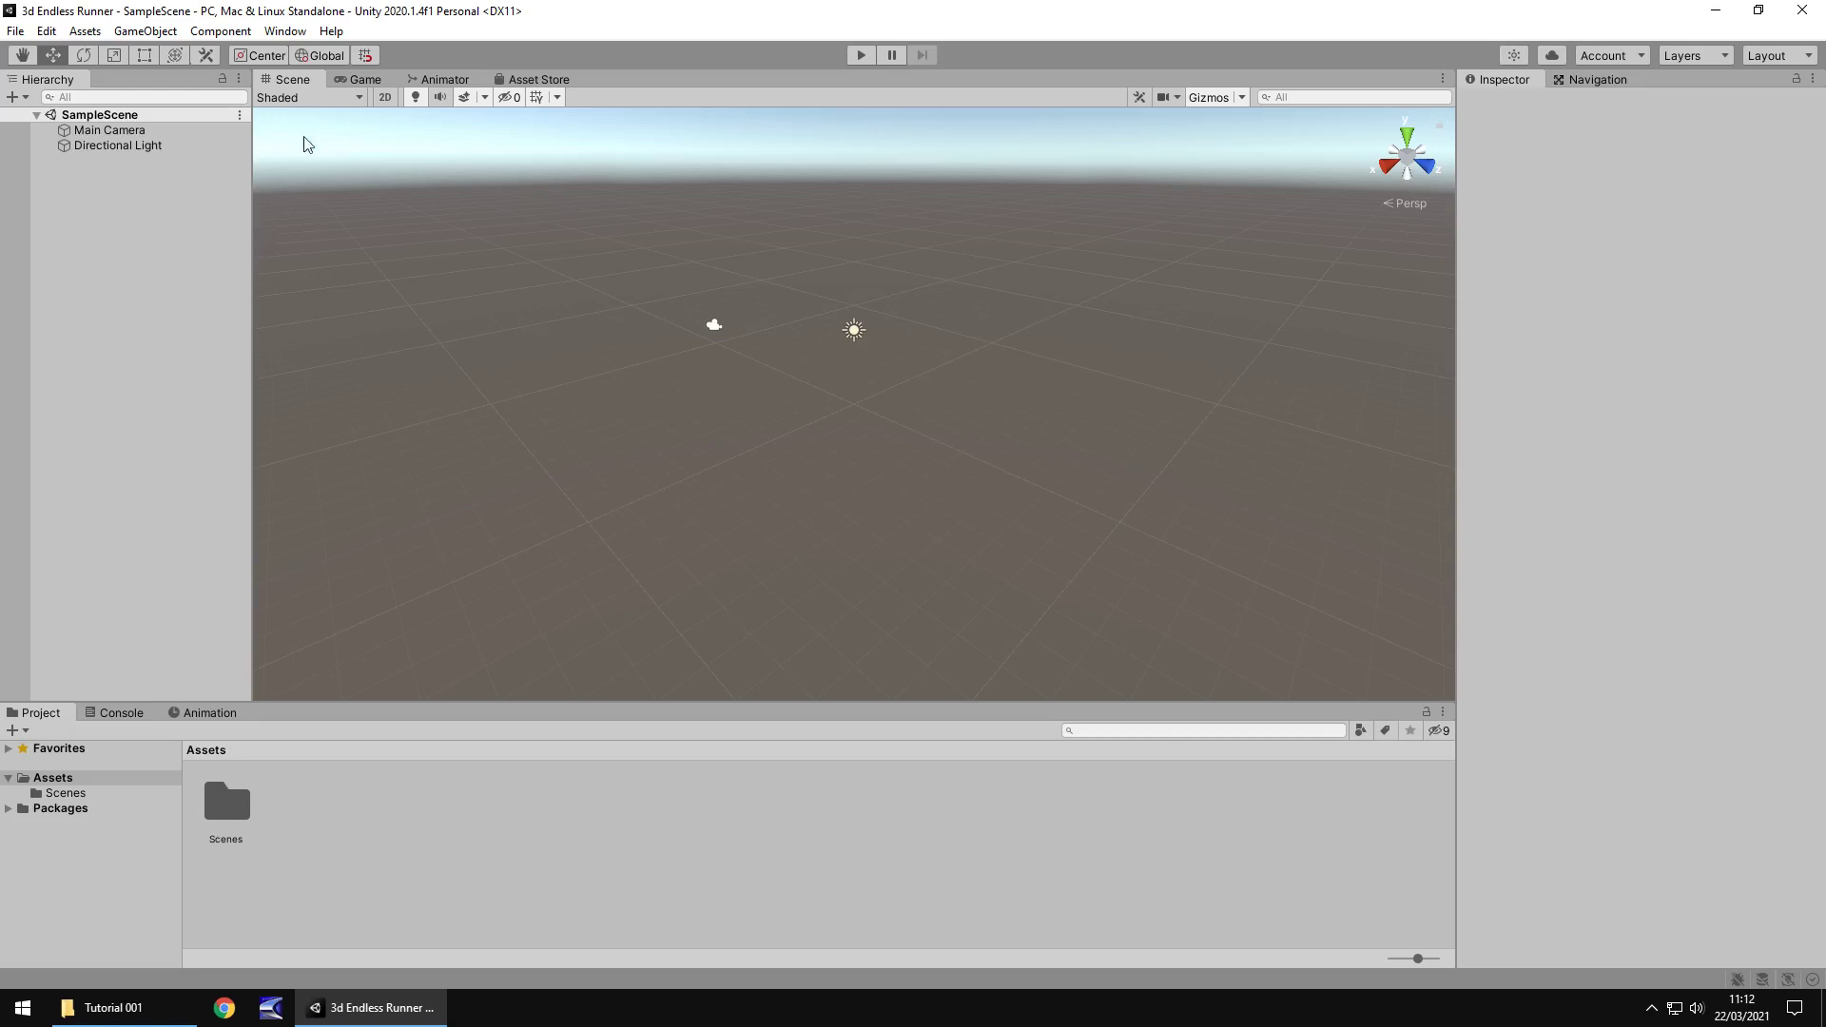
Step: Switch the Hierarchy selection between Main Camera and Directional Light, ending on Directional Light's settings
click(713, 325)
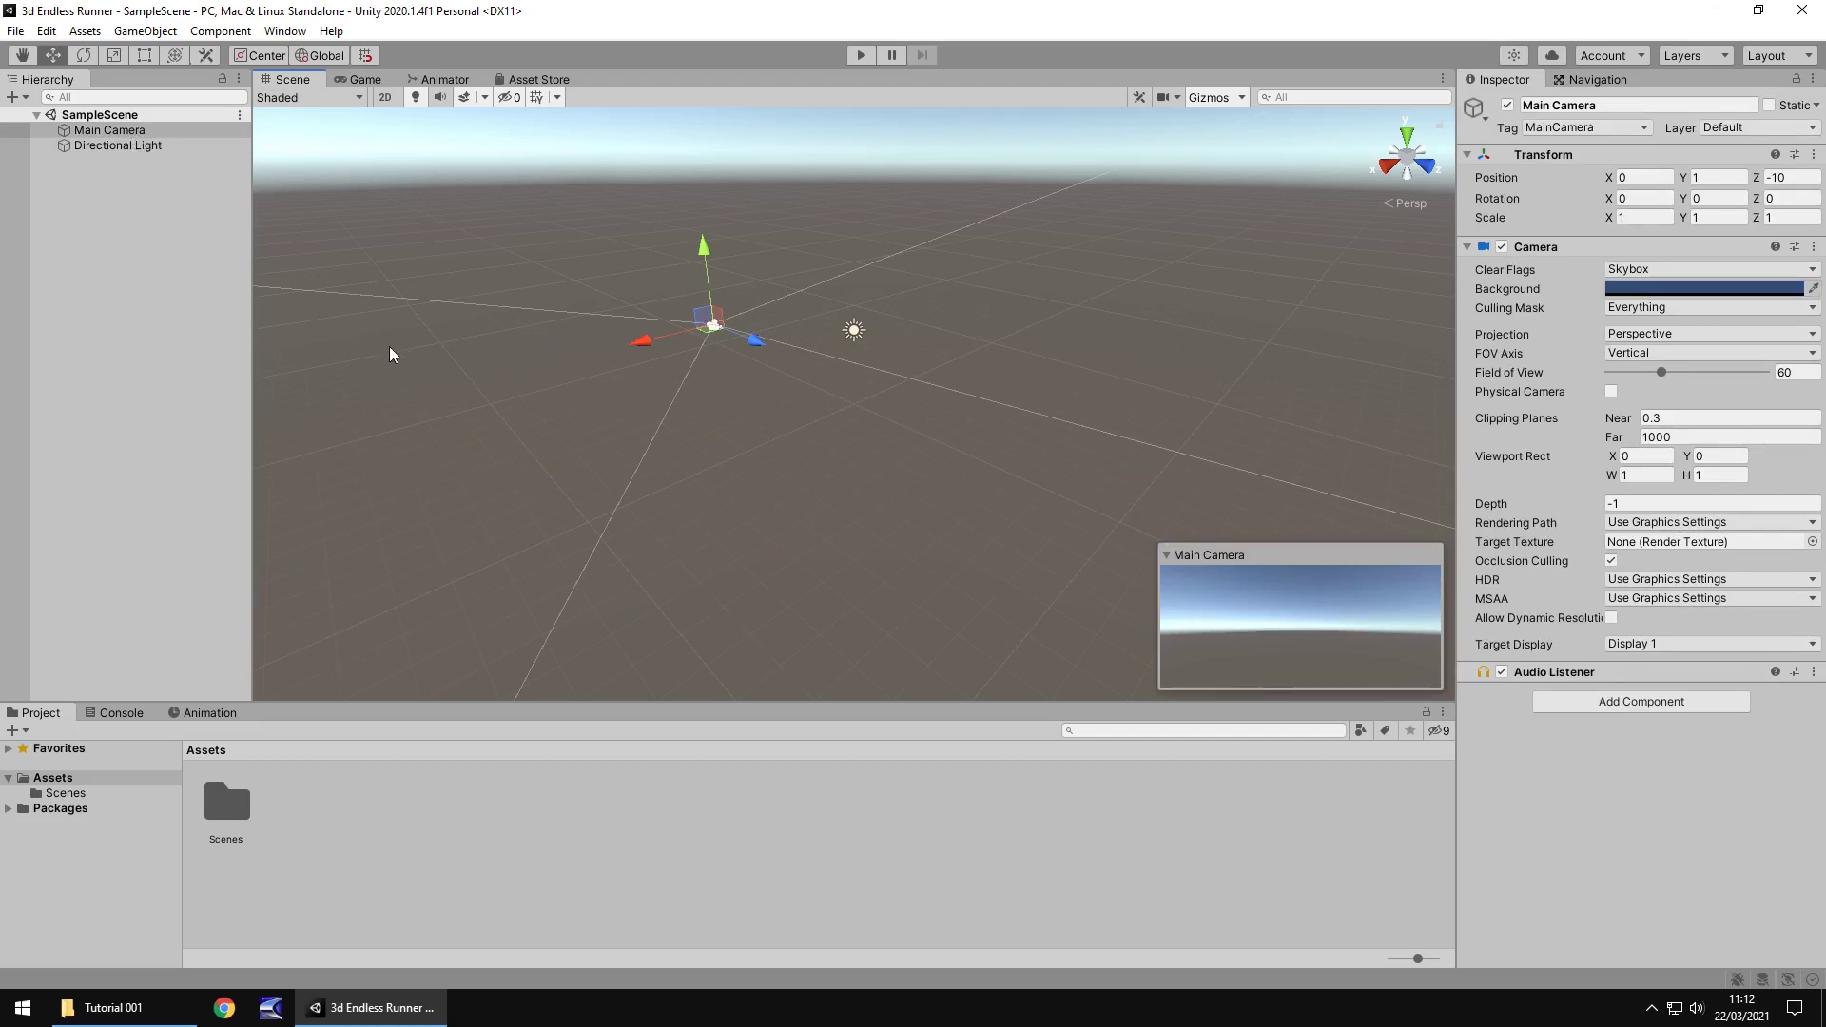
click(846, 331)
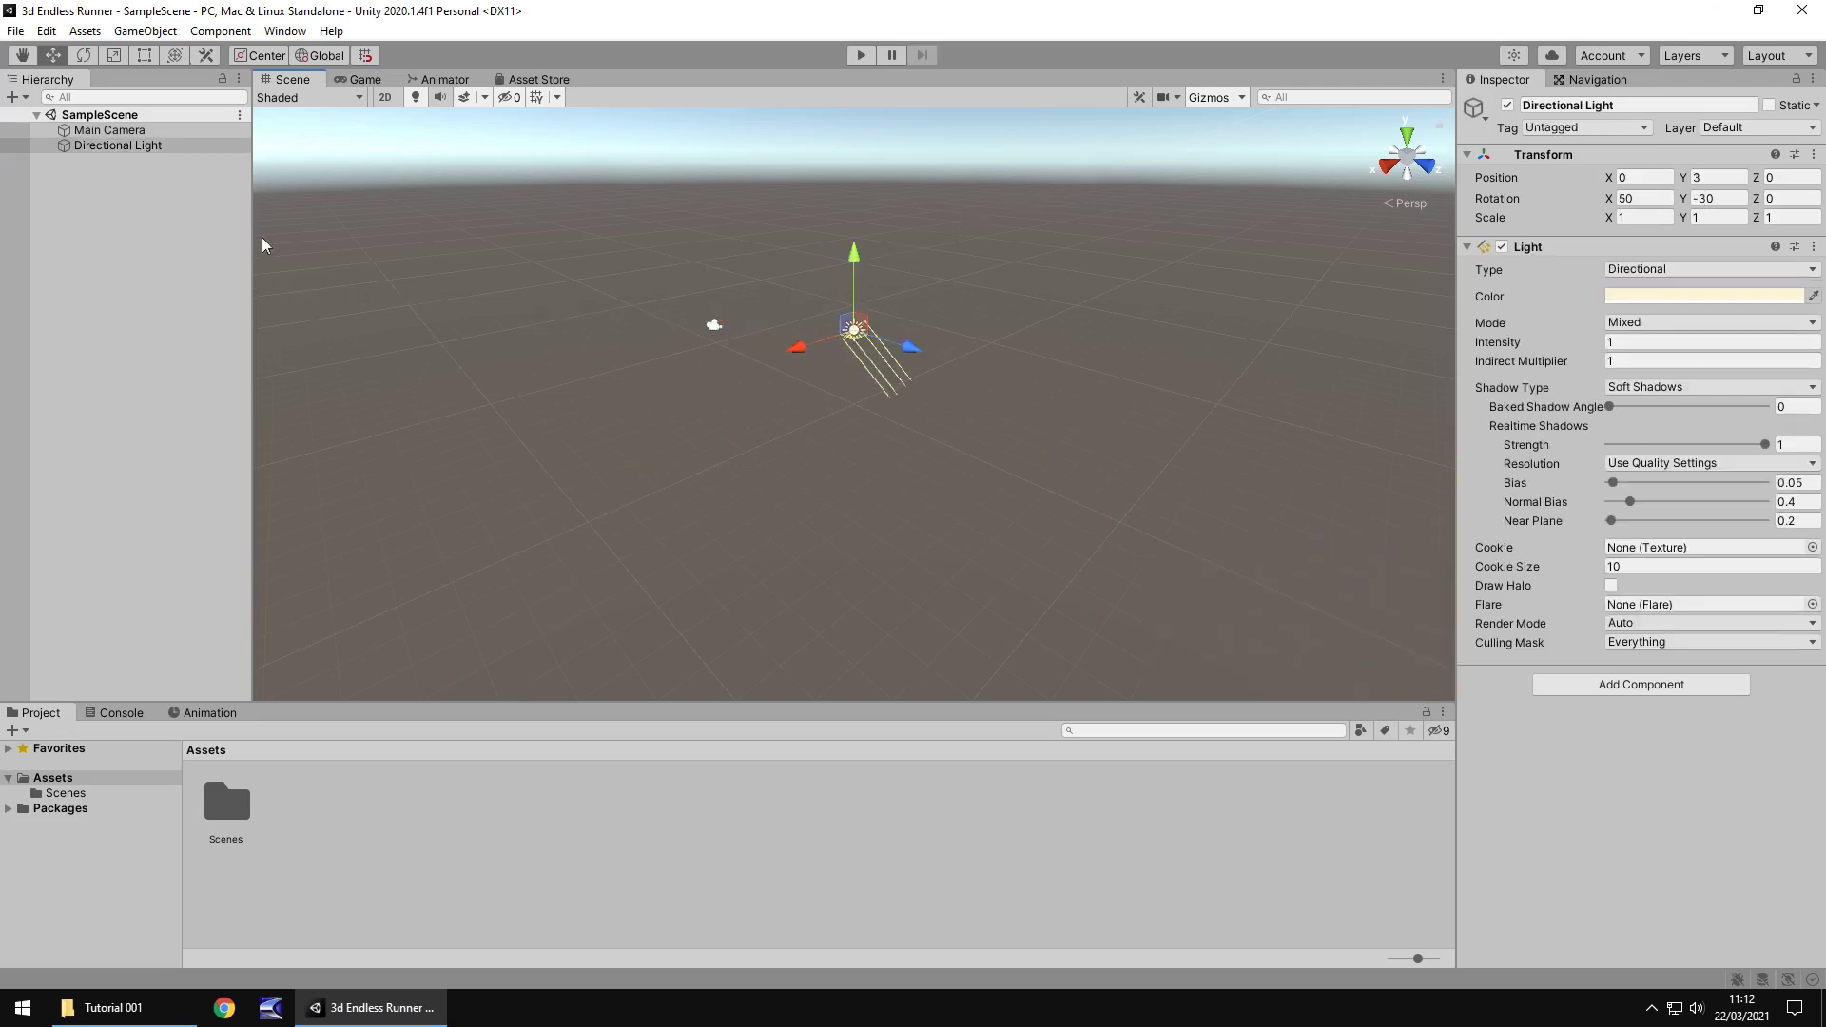
click(109, 129)
click(127, 146)
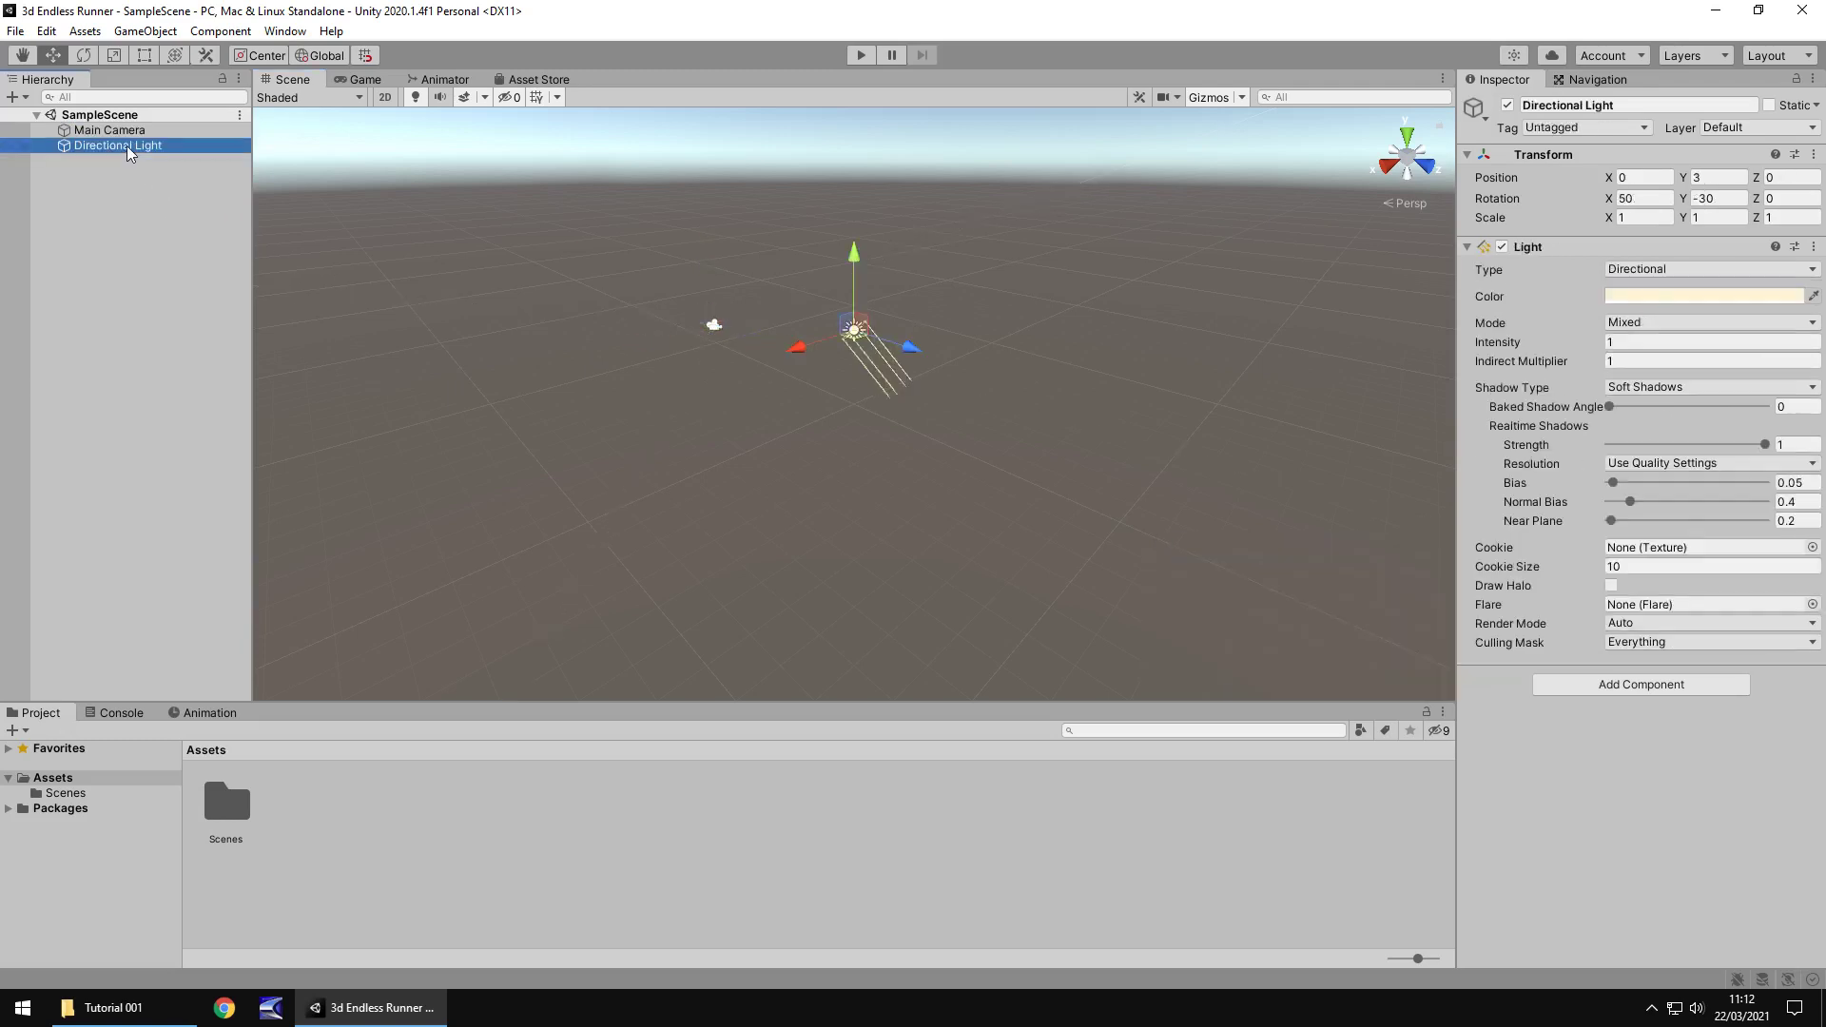
click(114, 130)
click(119, 146)
Step: View the scene through the Game camera, then bring up the empty Animator panel
click(361, 84)
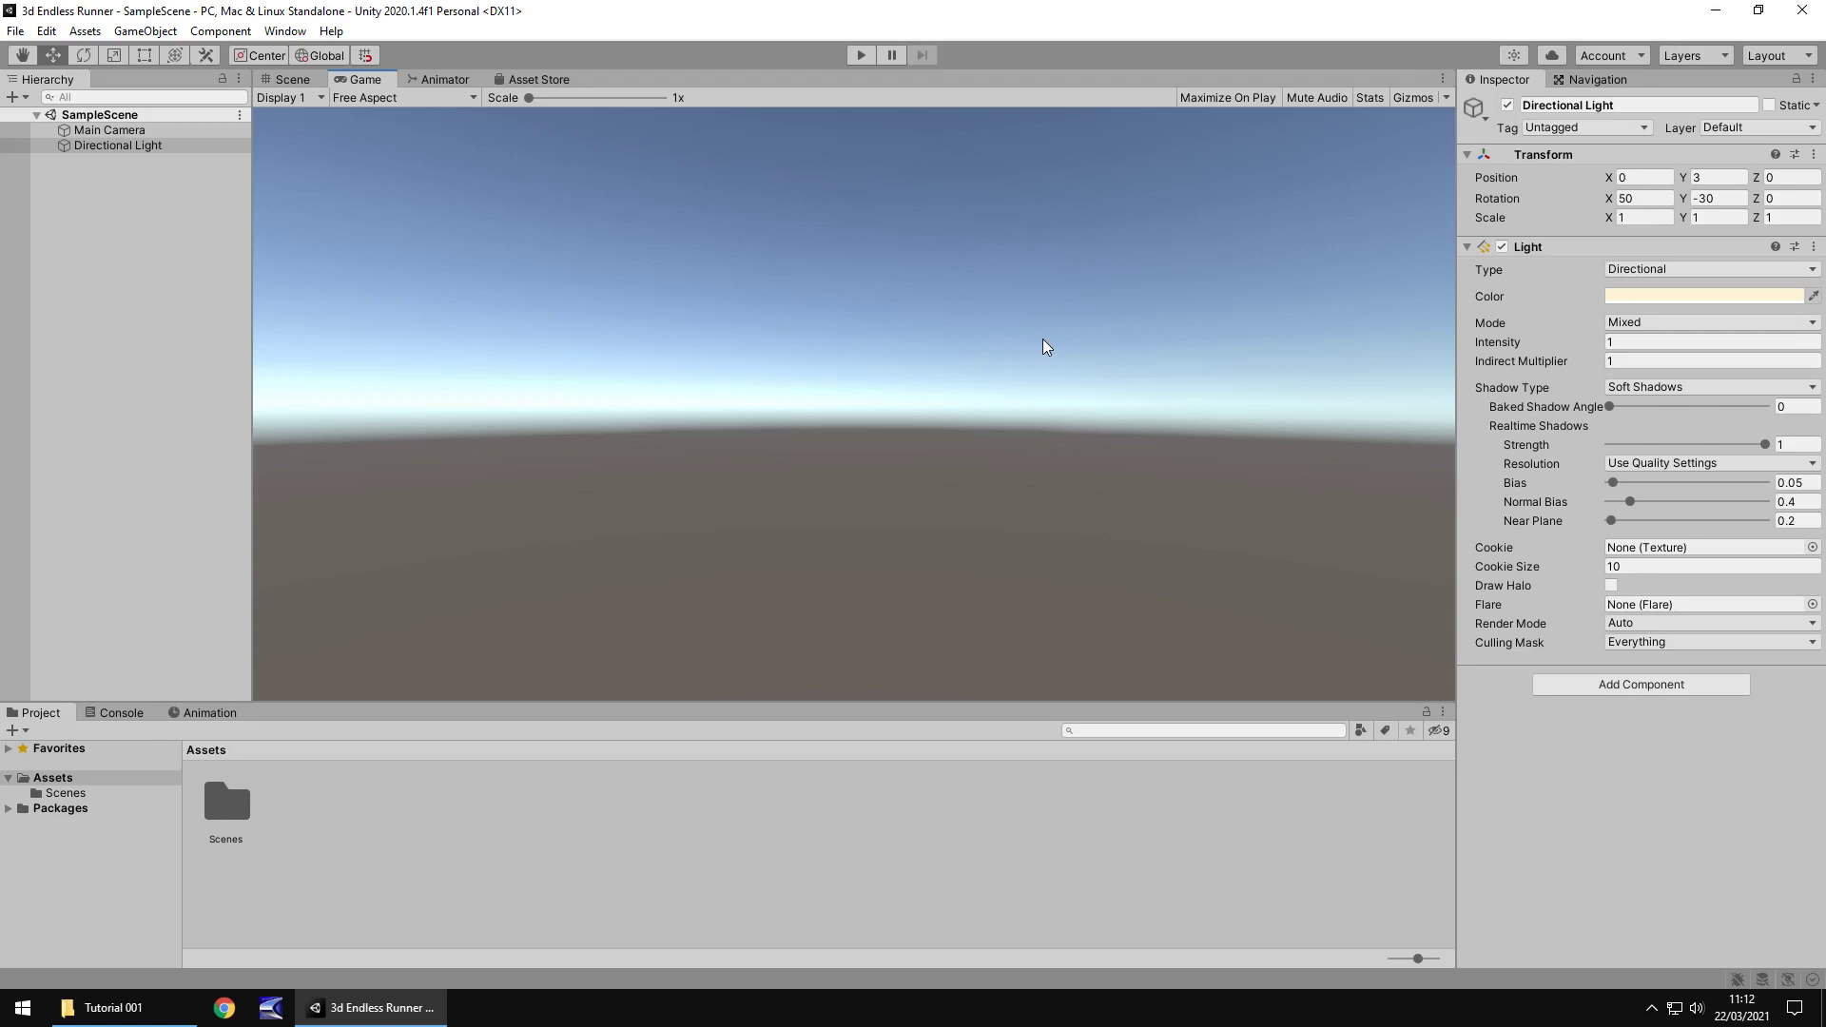
click(439, 80)
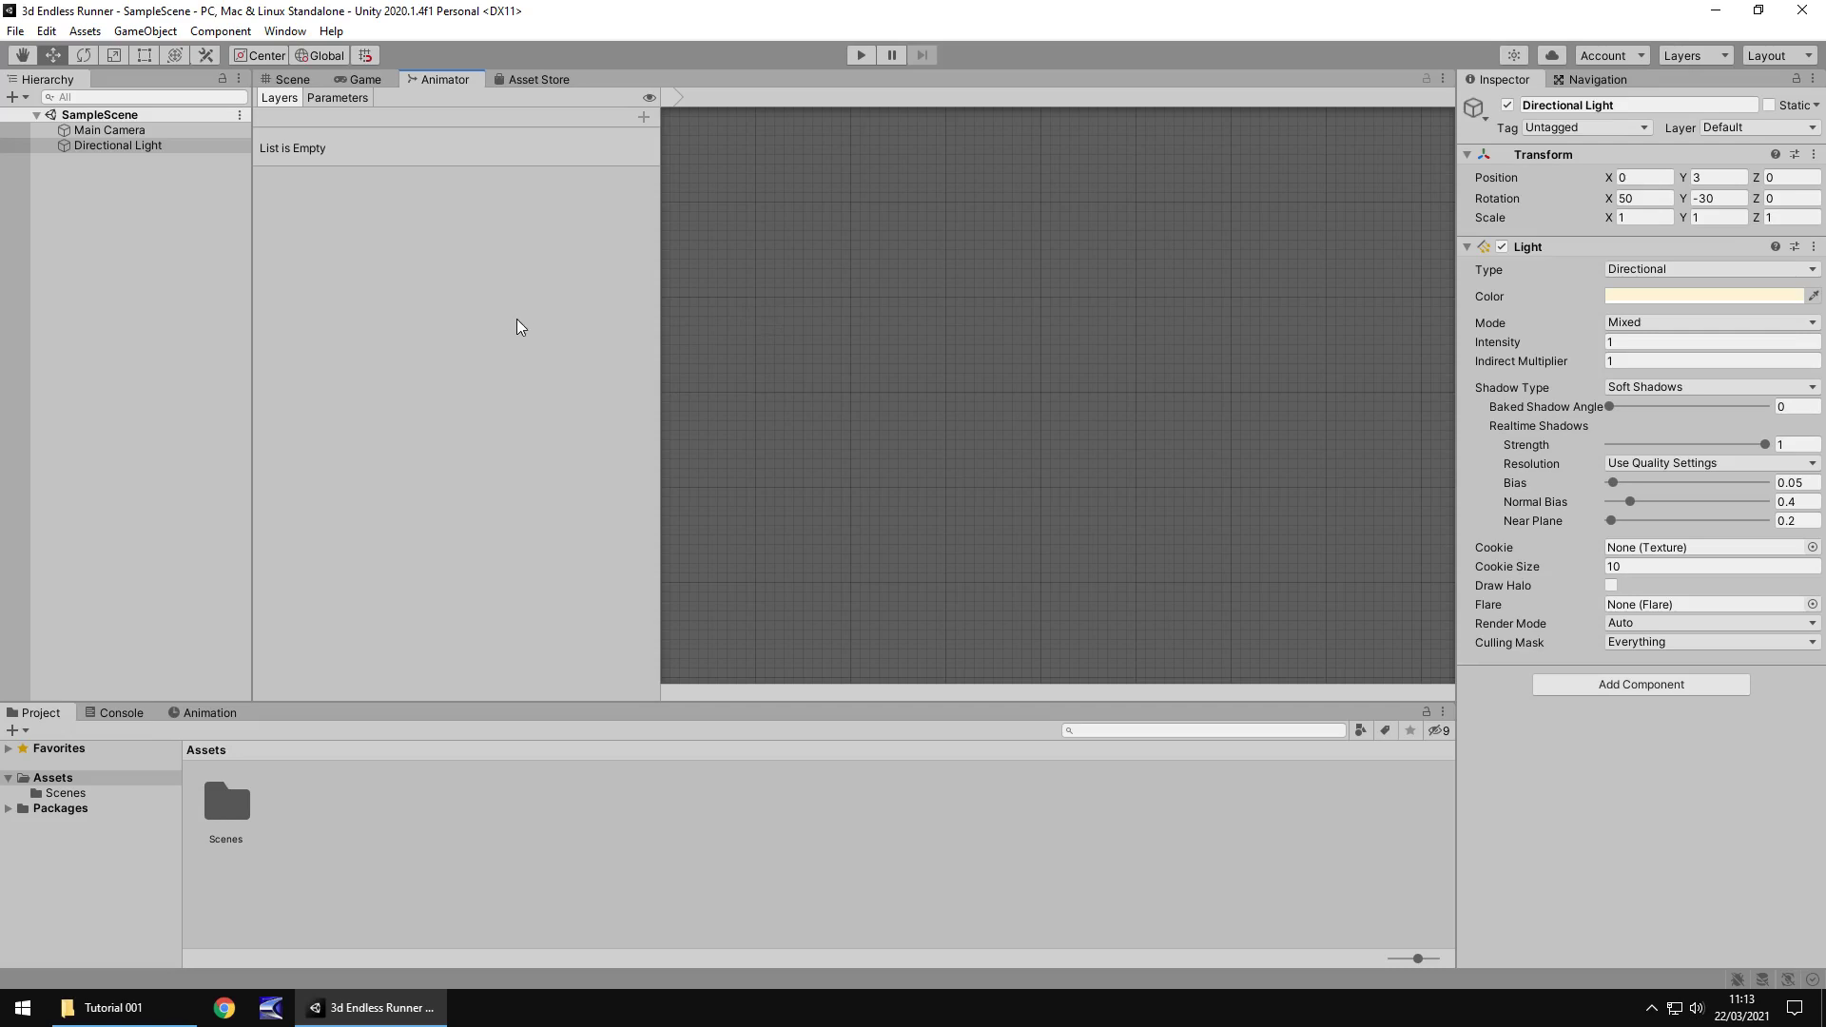
Step: Check the Asset Store page, then go back to the Scene view
click(537, 80)
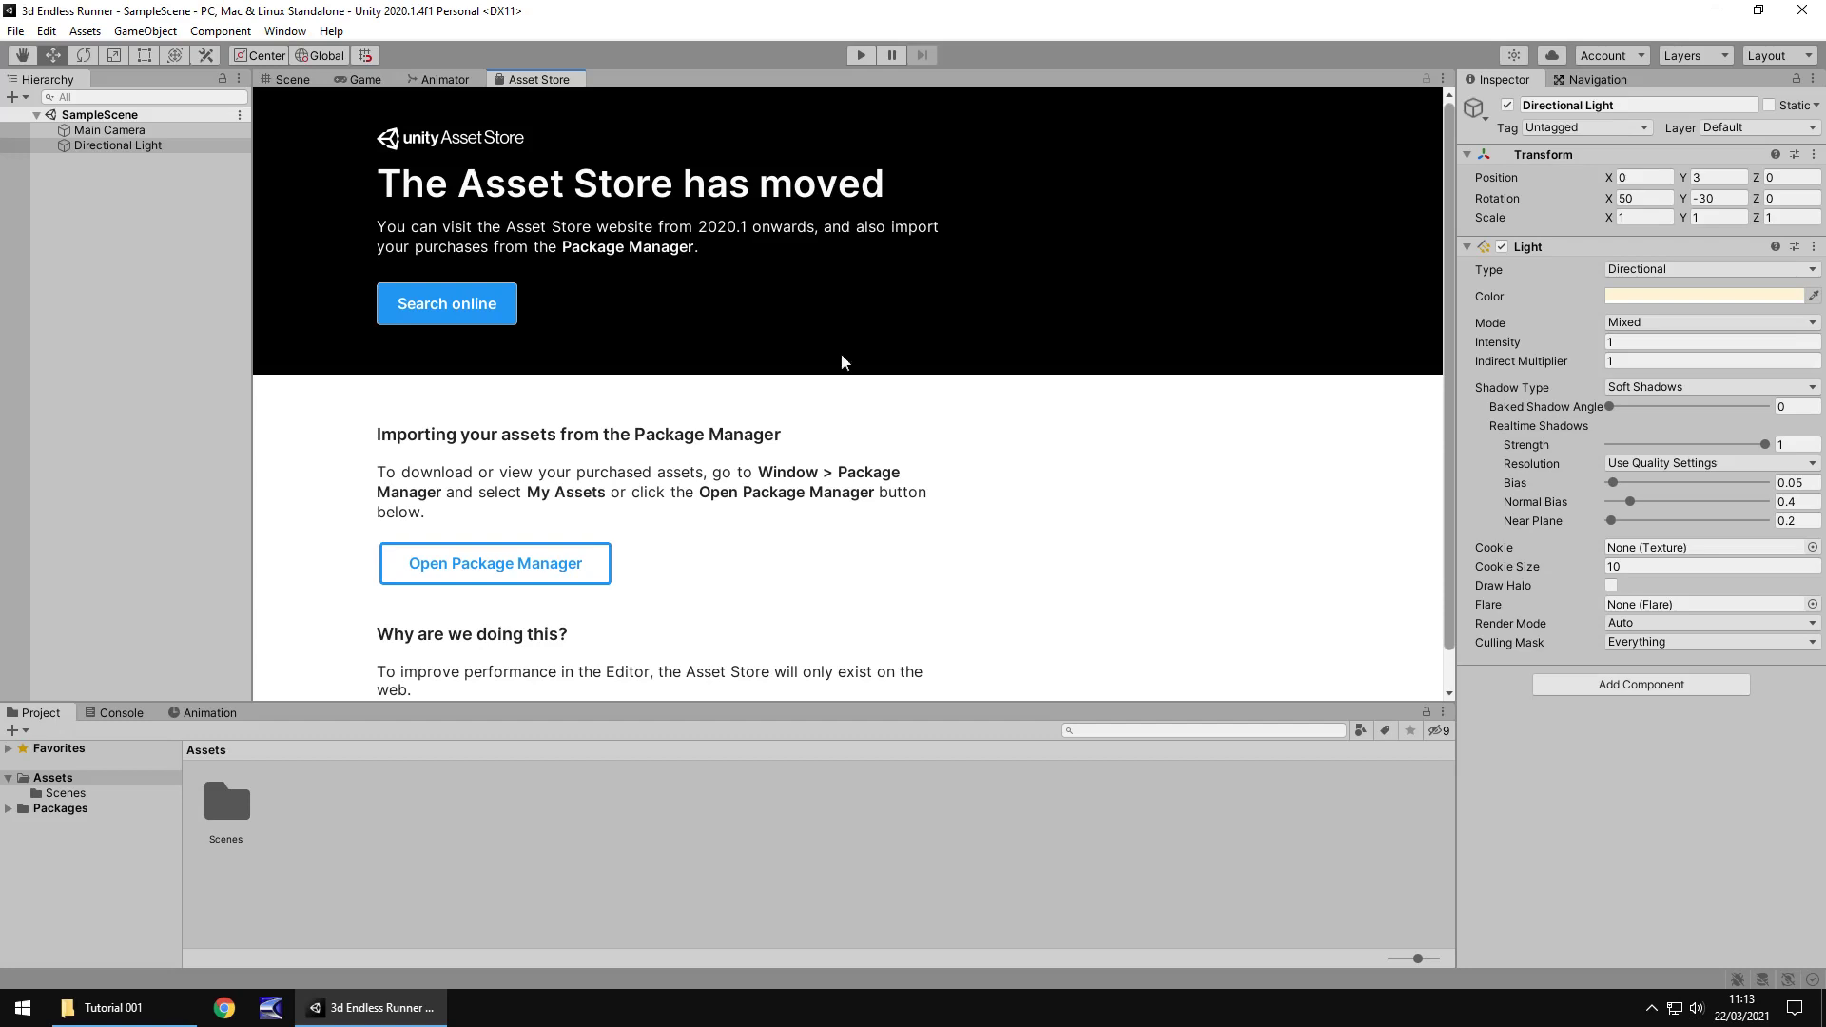
click(291, 82)
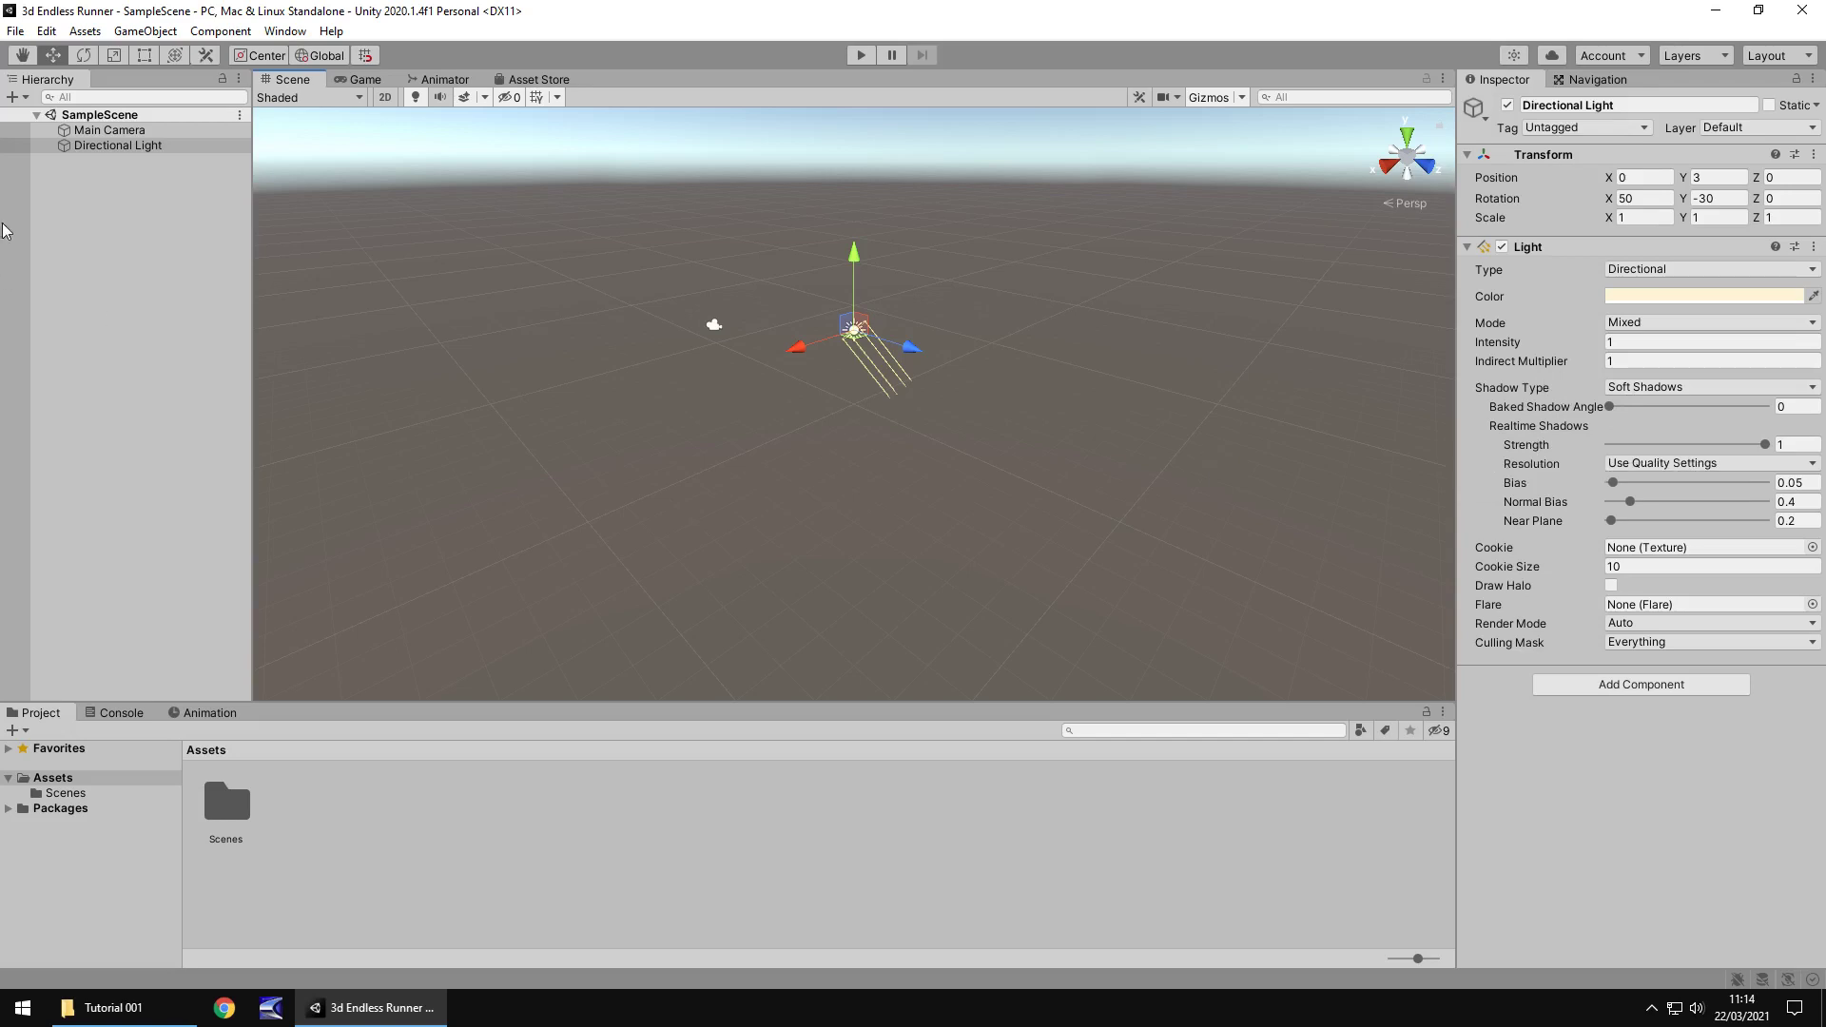
Step: Select Main Camera, collapse and re-expand its Transform and Camera sections, and dismiss Add Component unused
click(145, 131)
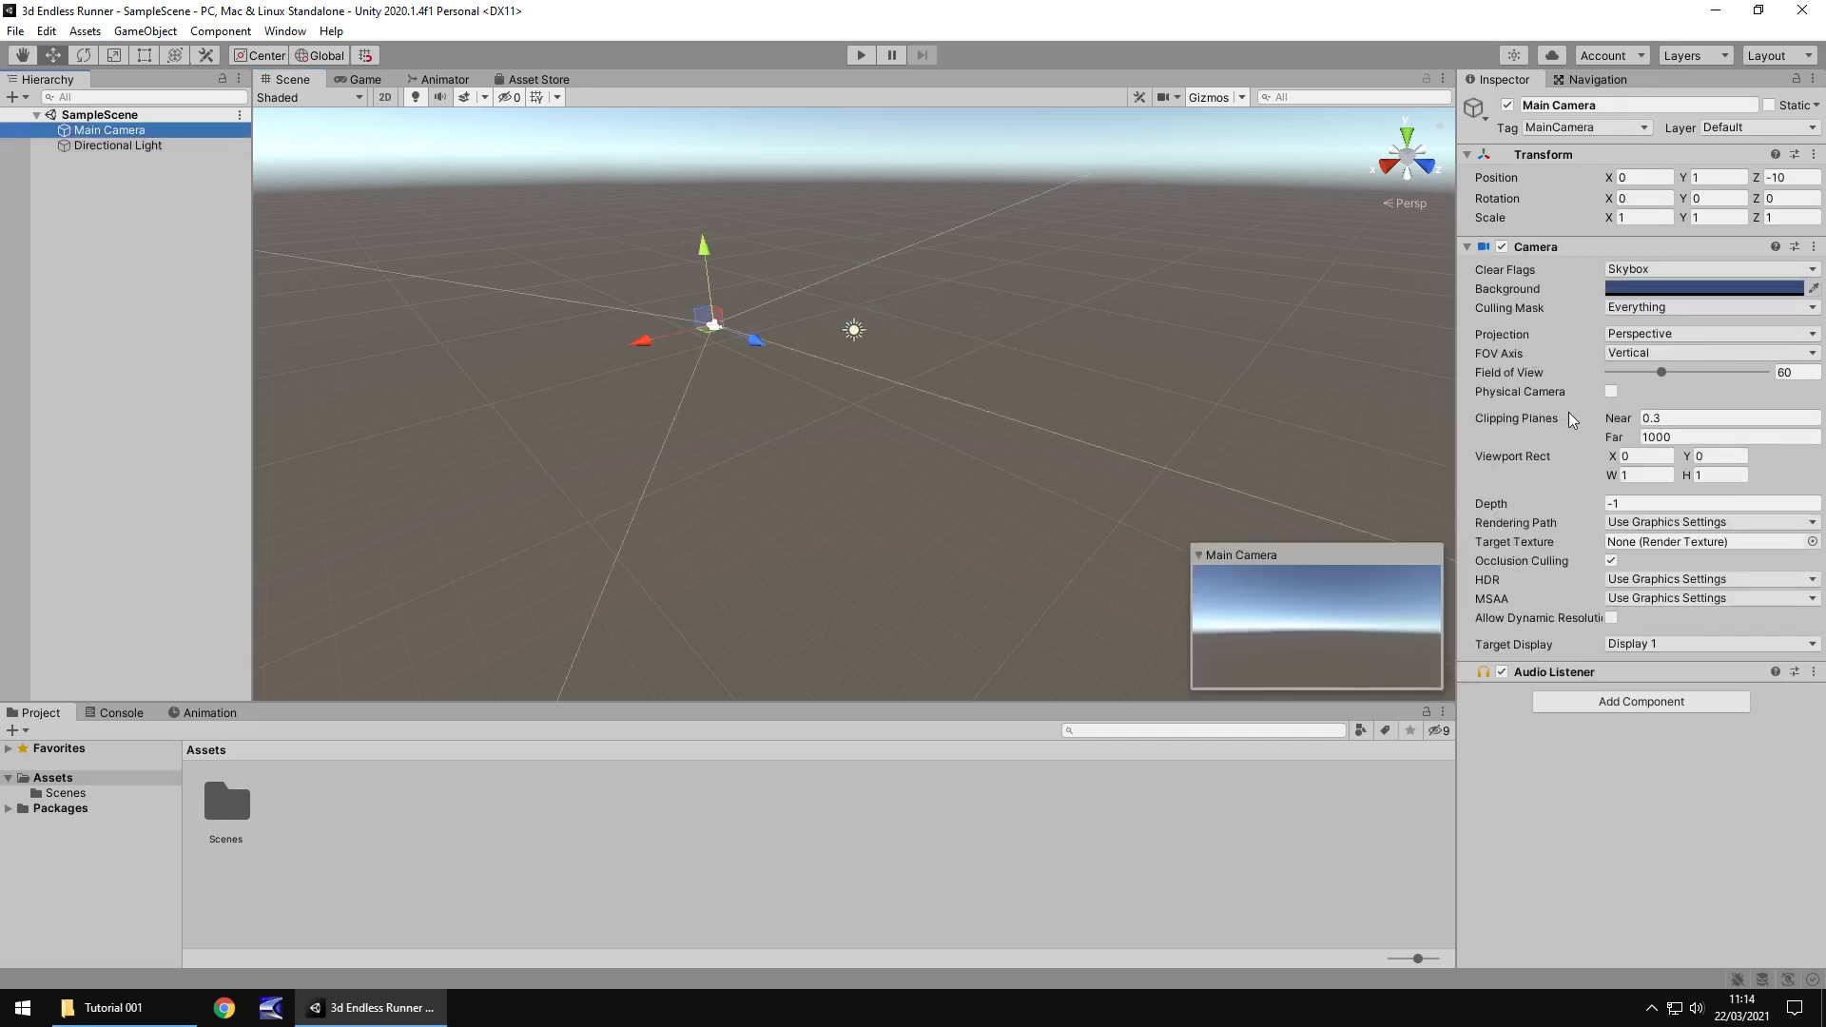
click(1469, 247)
click(1476, 154)
click(1476, 154)
click(1467, 246)
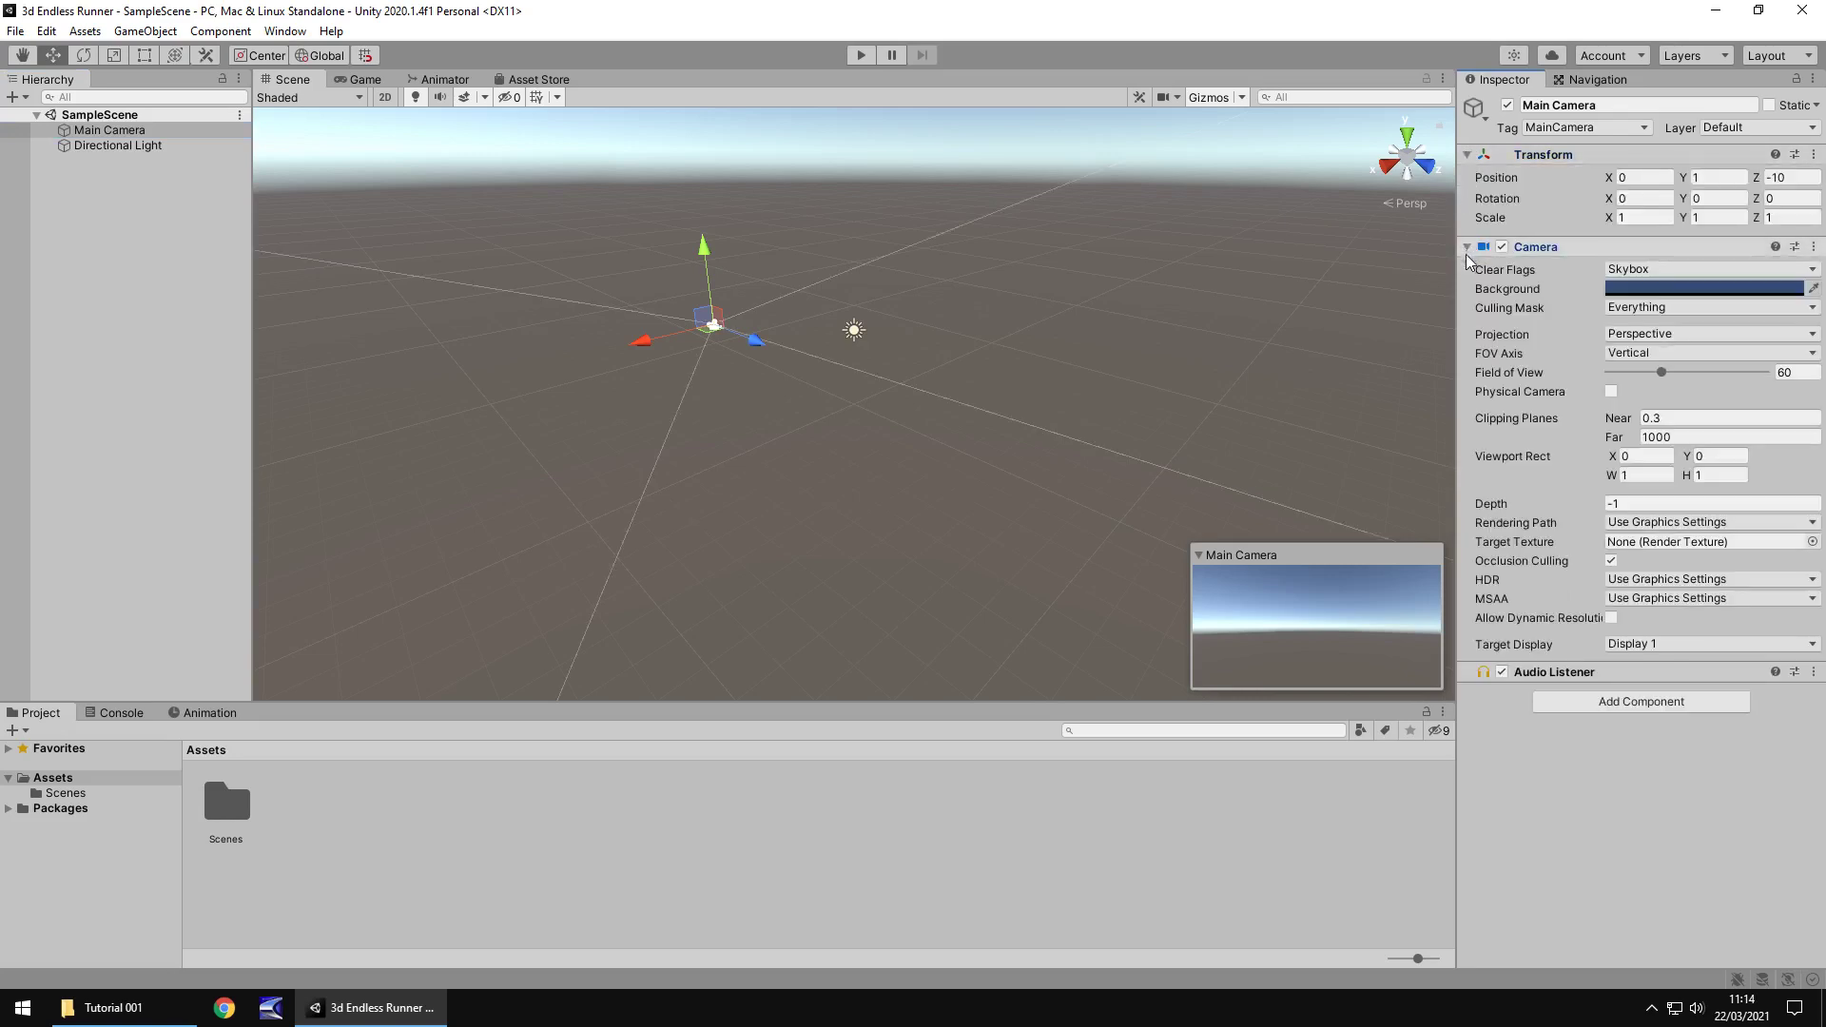
click(1649, 708)
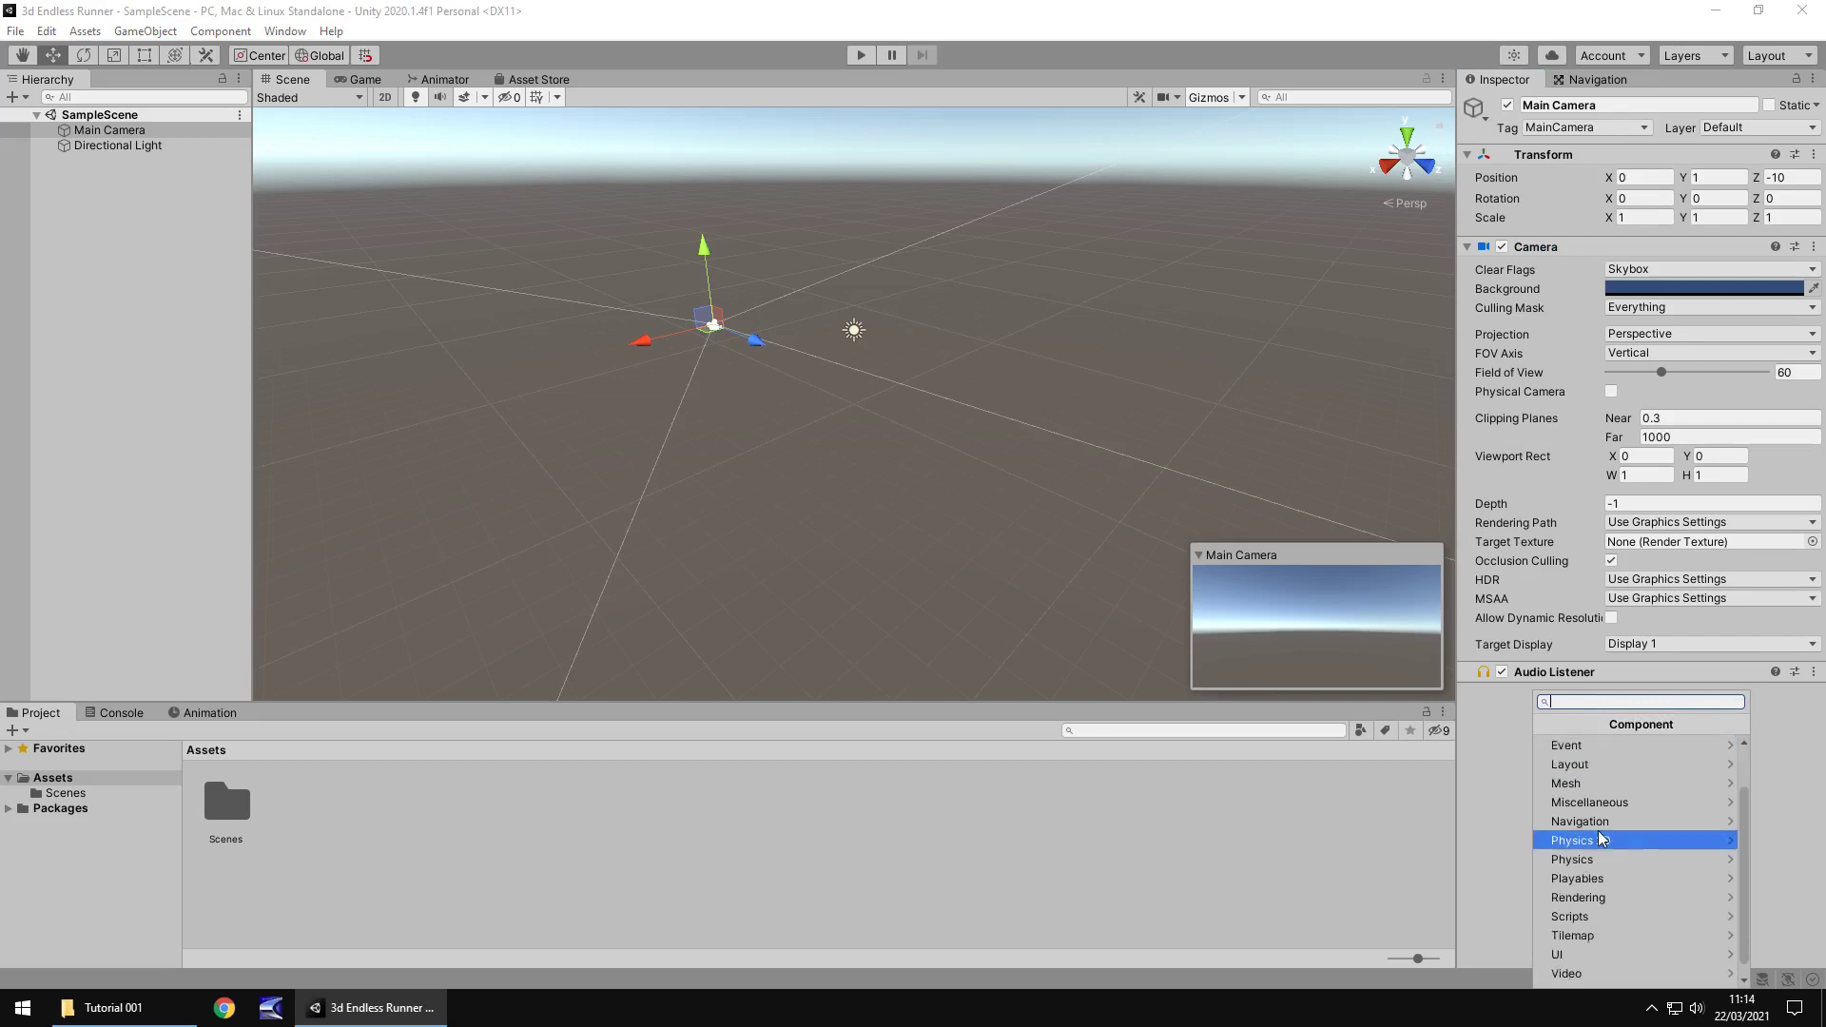
click(1507, 739)
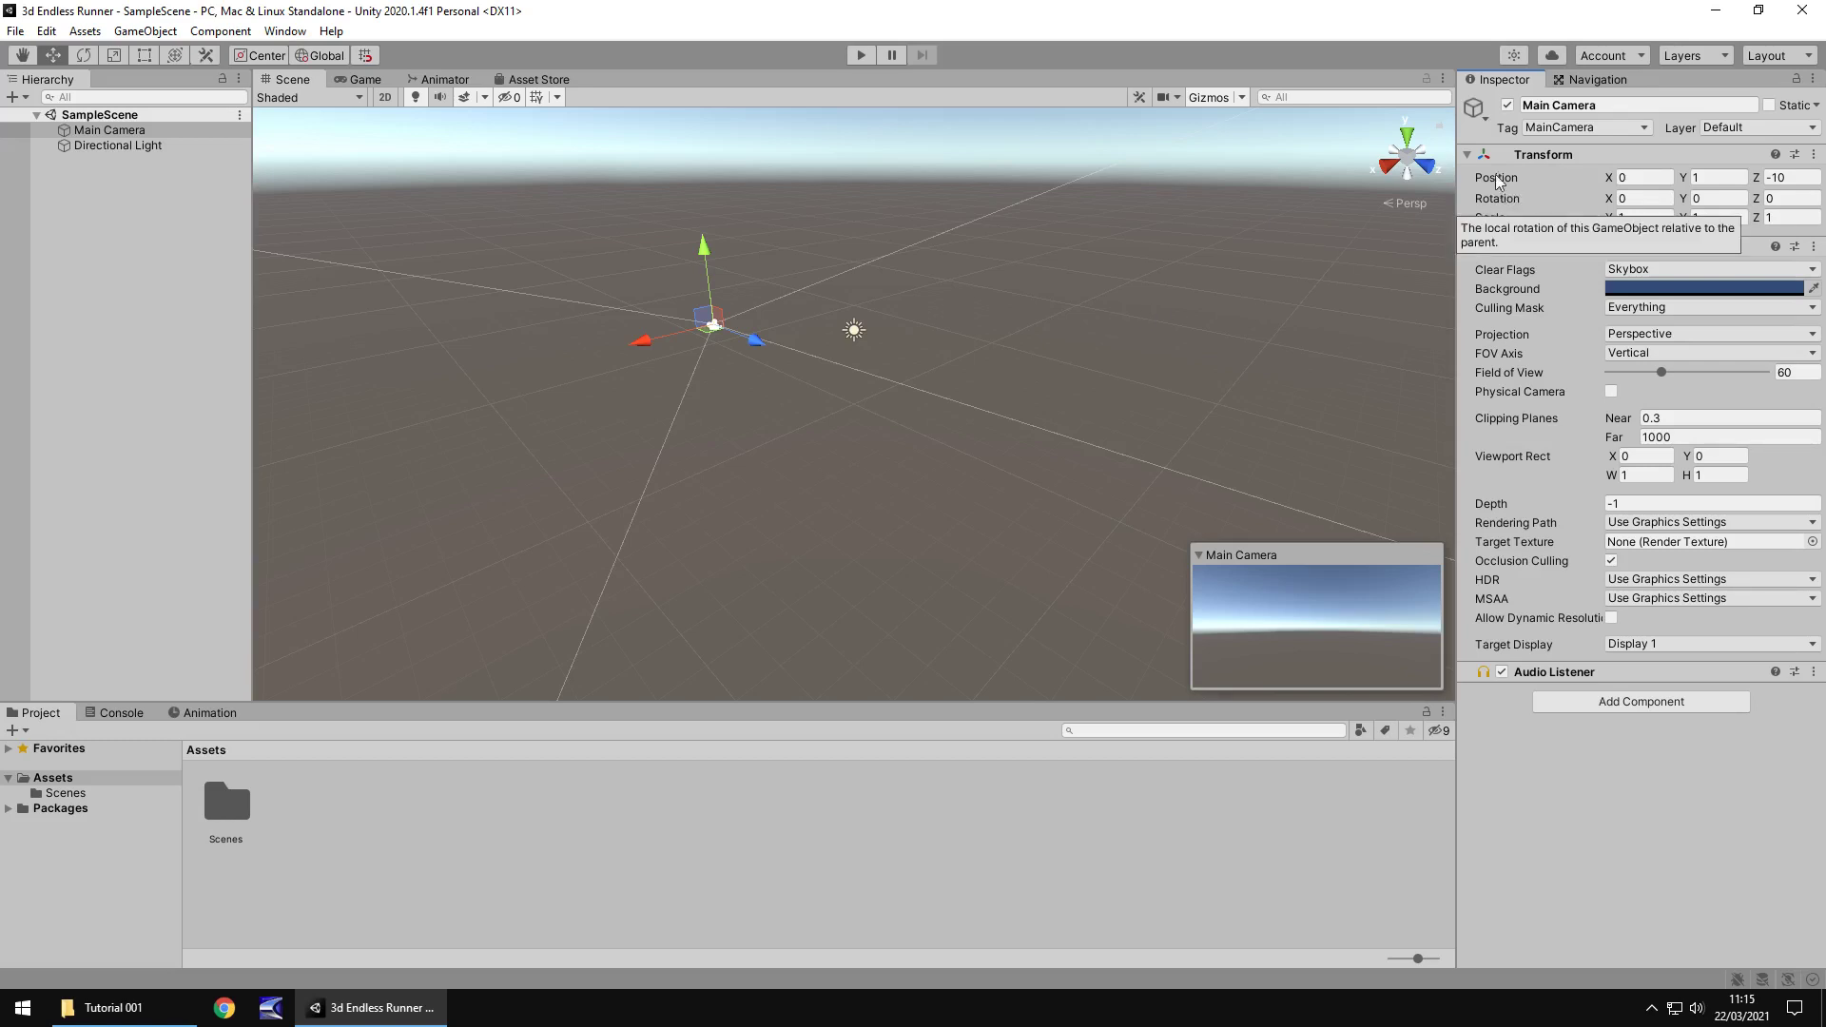
click(1605, 80)
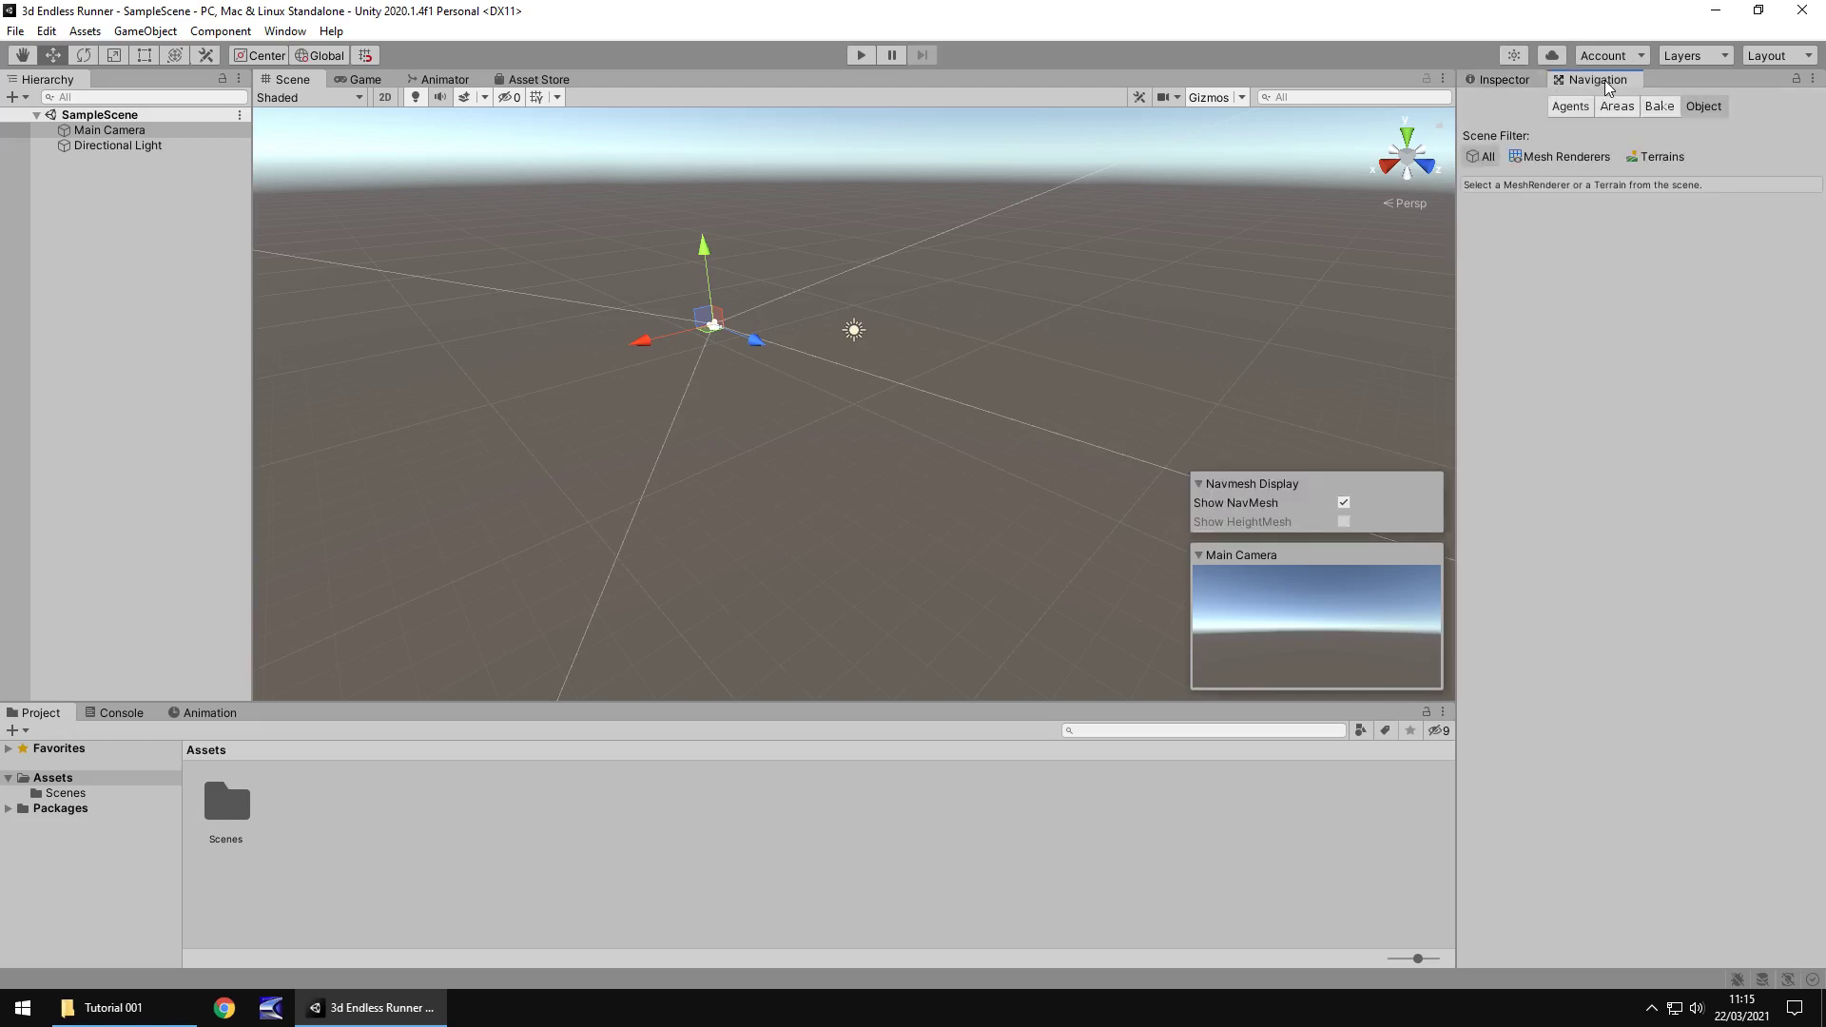
click(1504, 82)
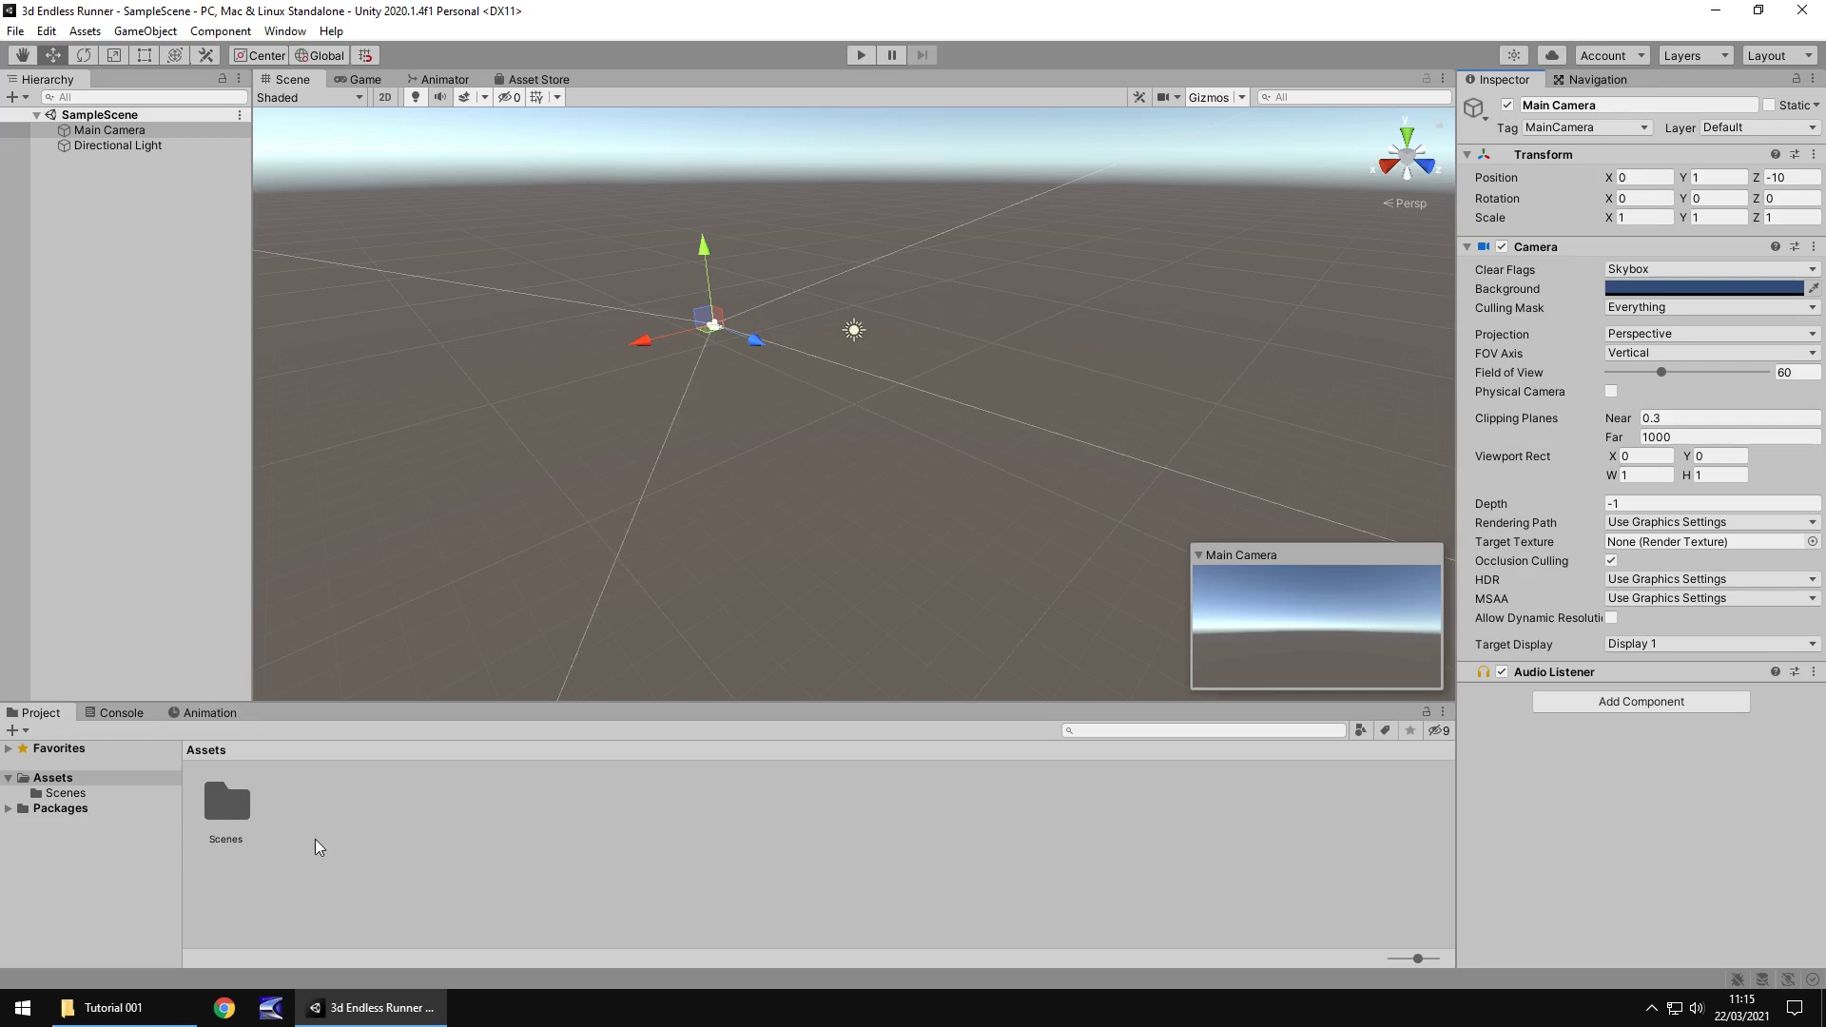
click(65, 792)
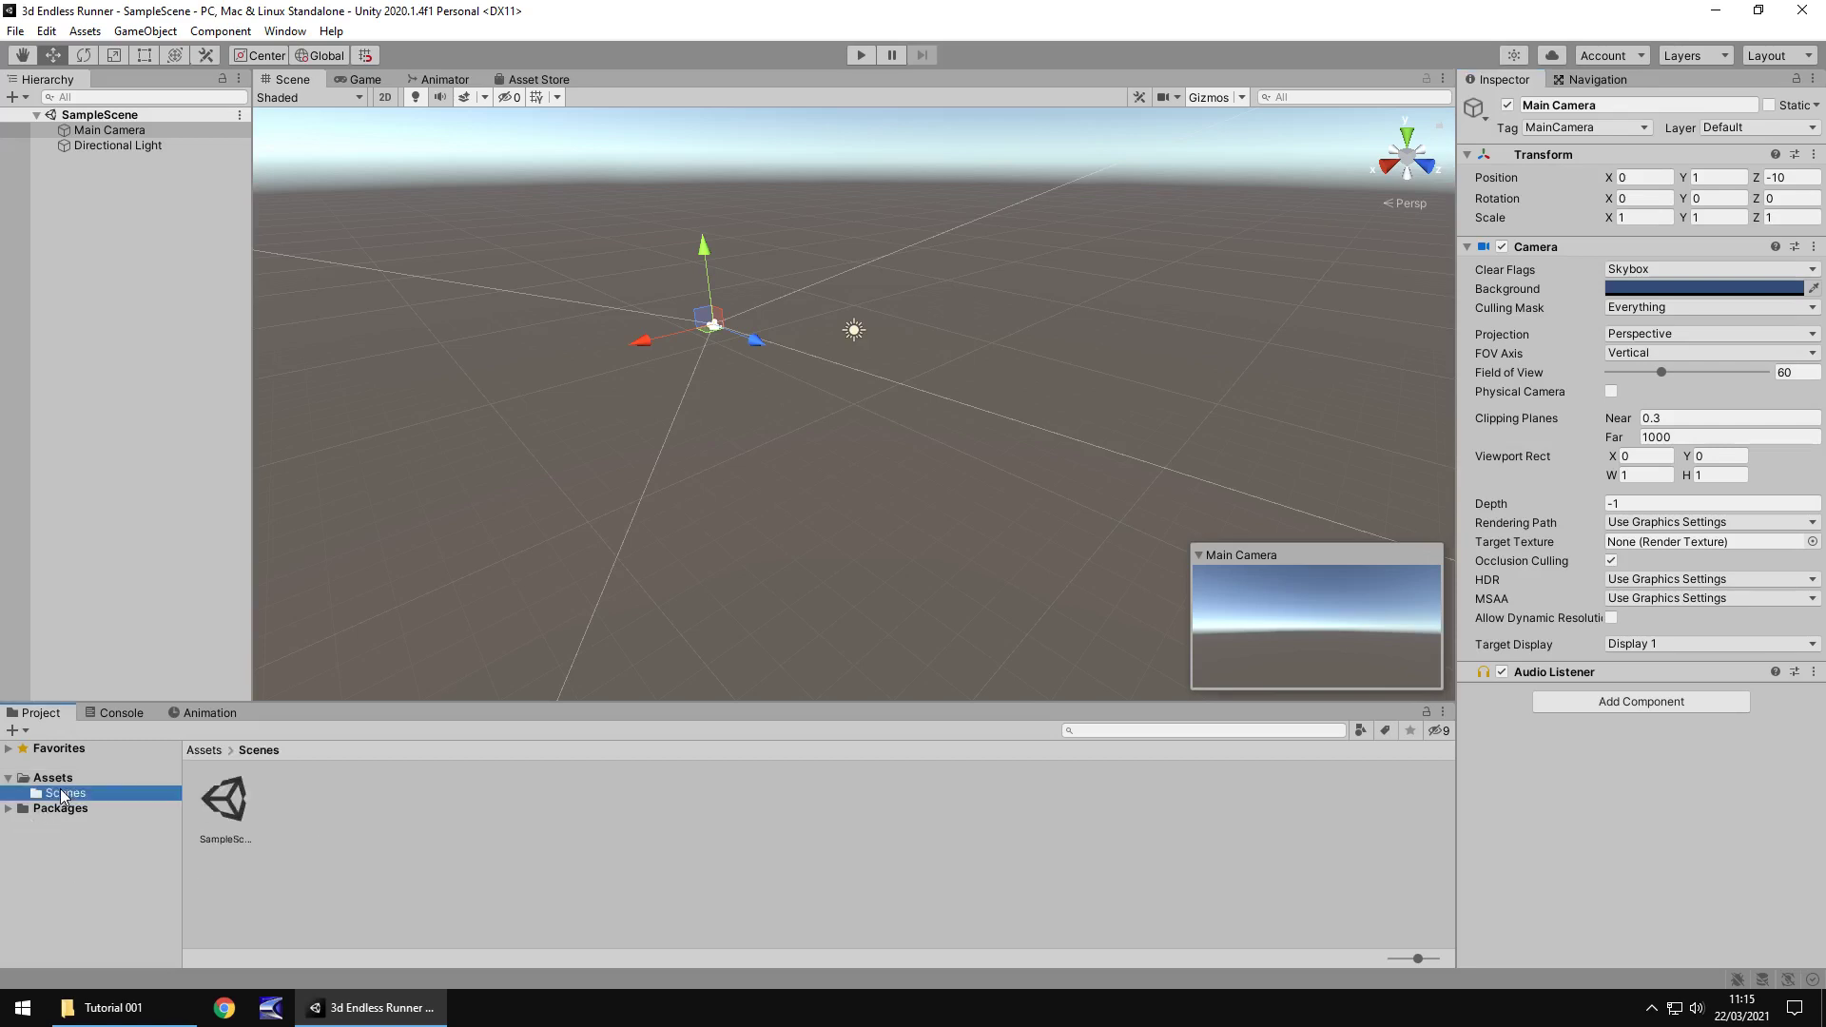
click(53, 778)
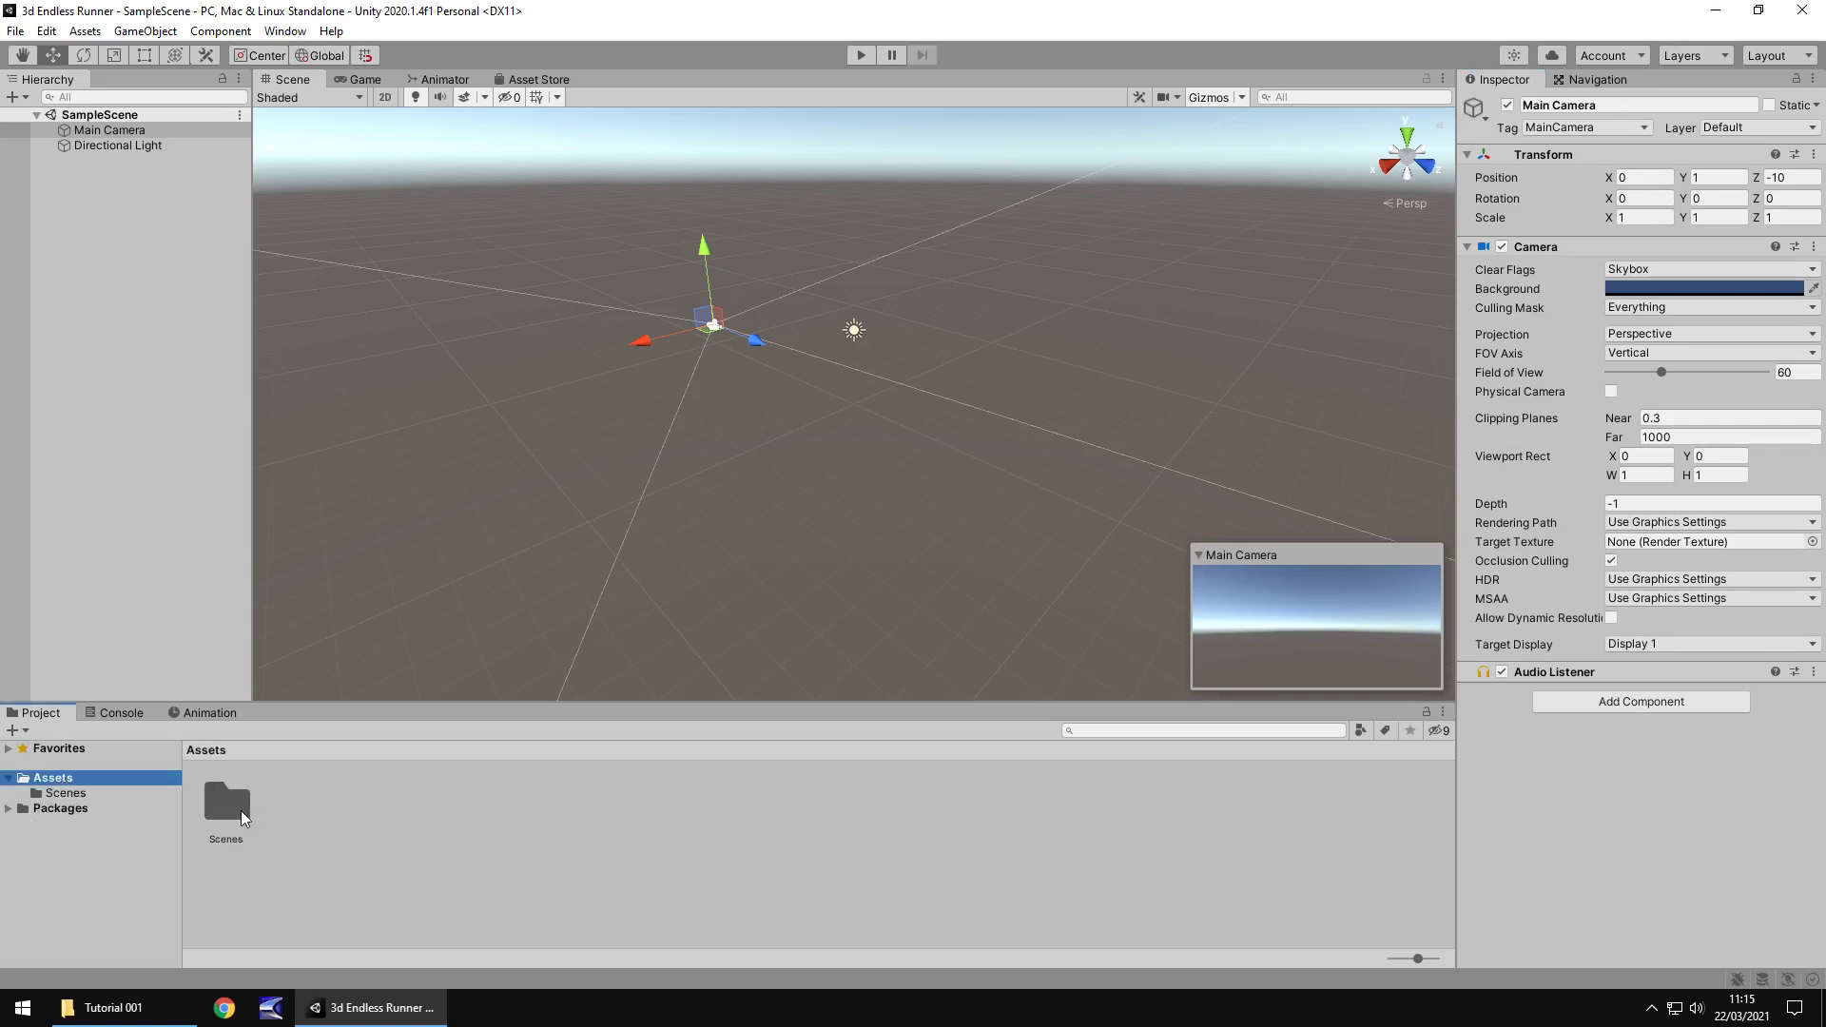
click(109, 713)
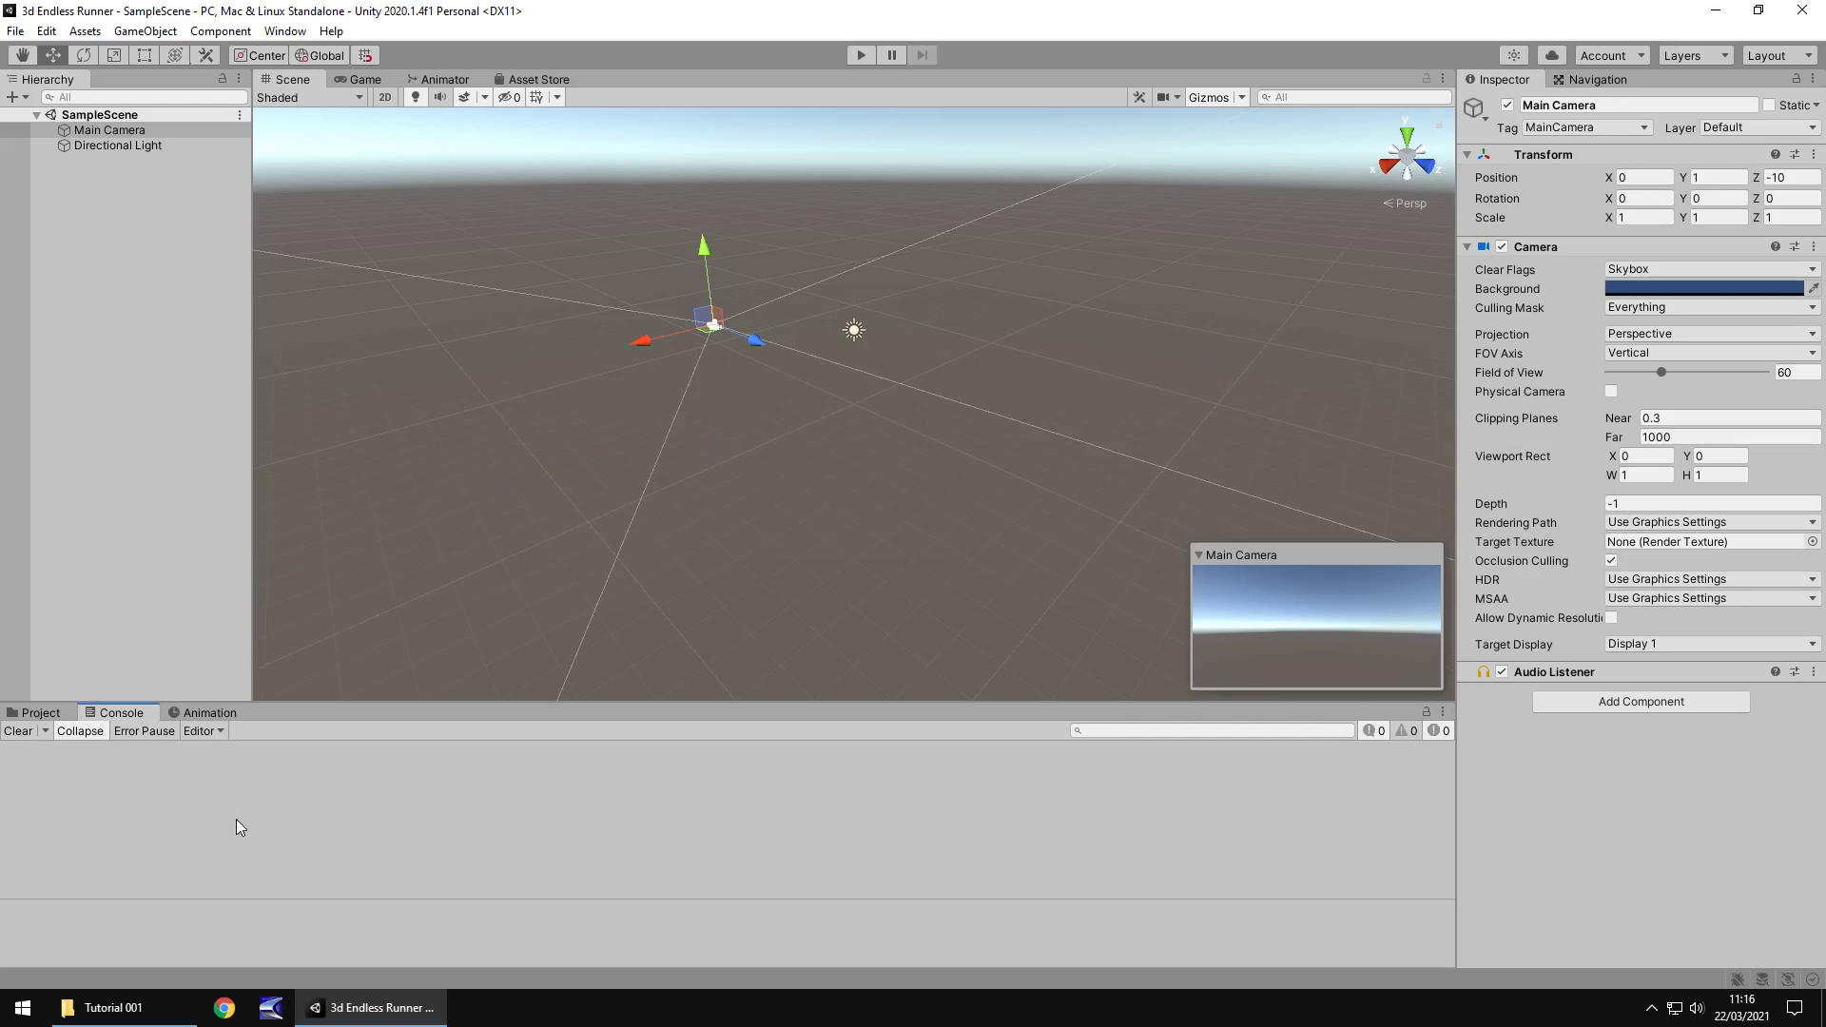
click(221, 715)
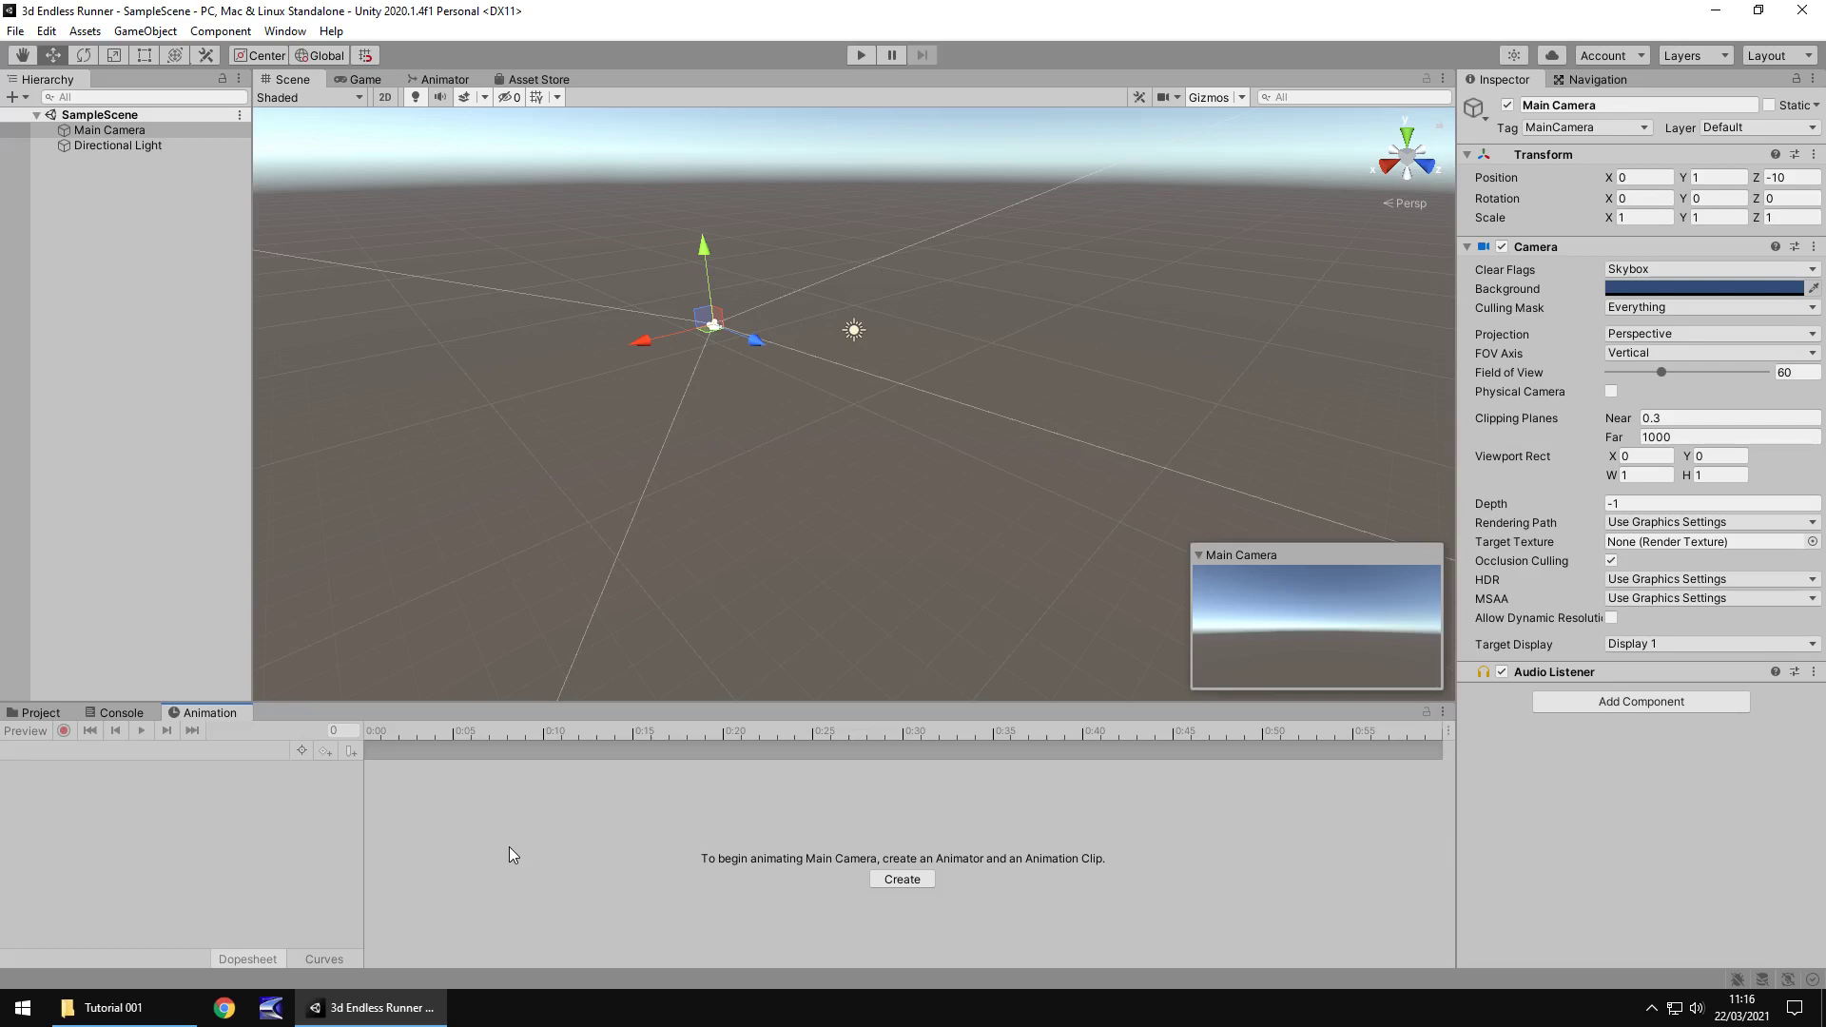
click(41, 712)
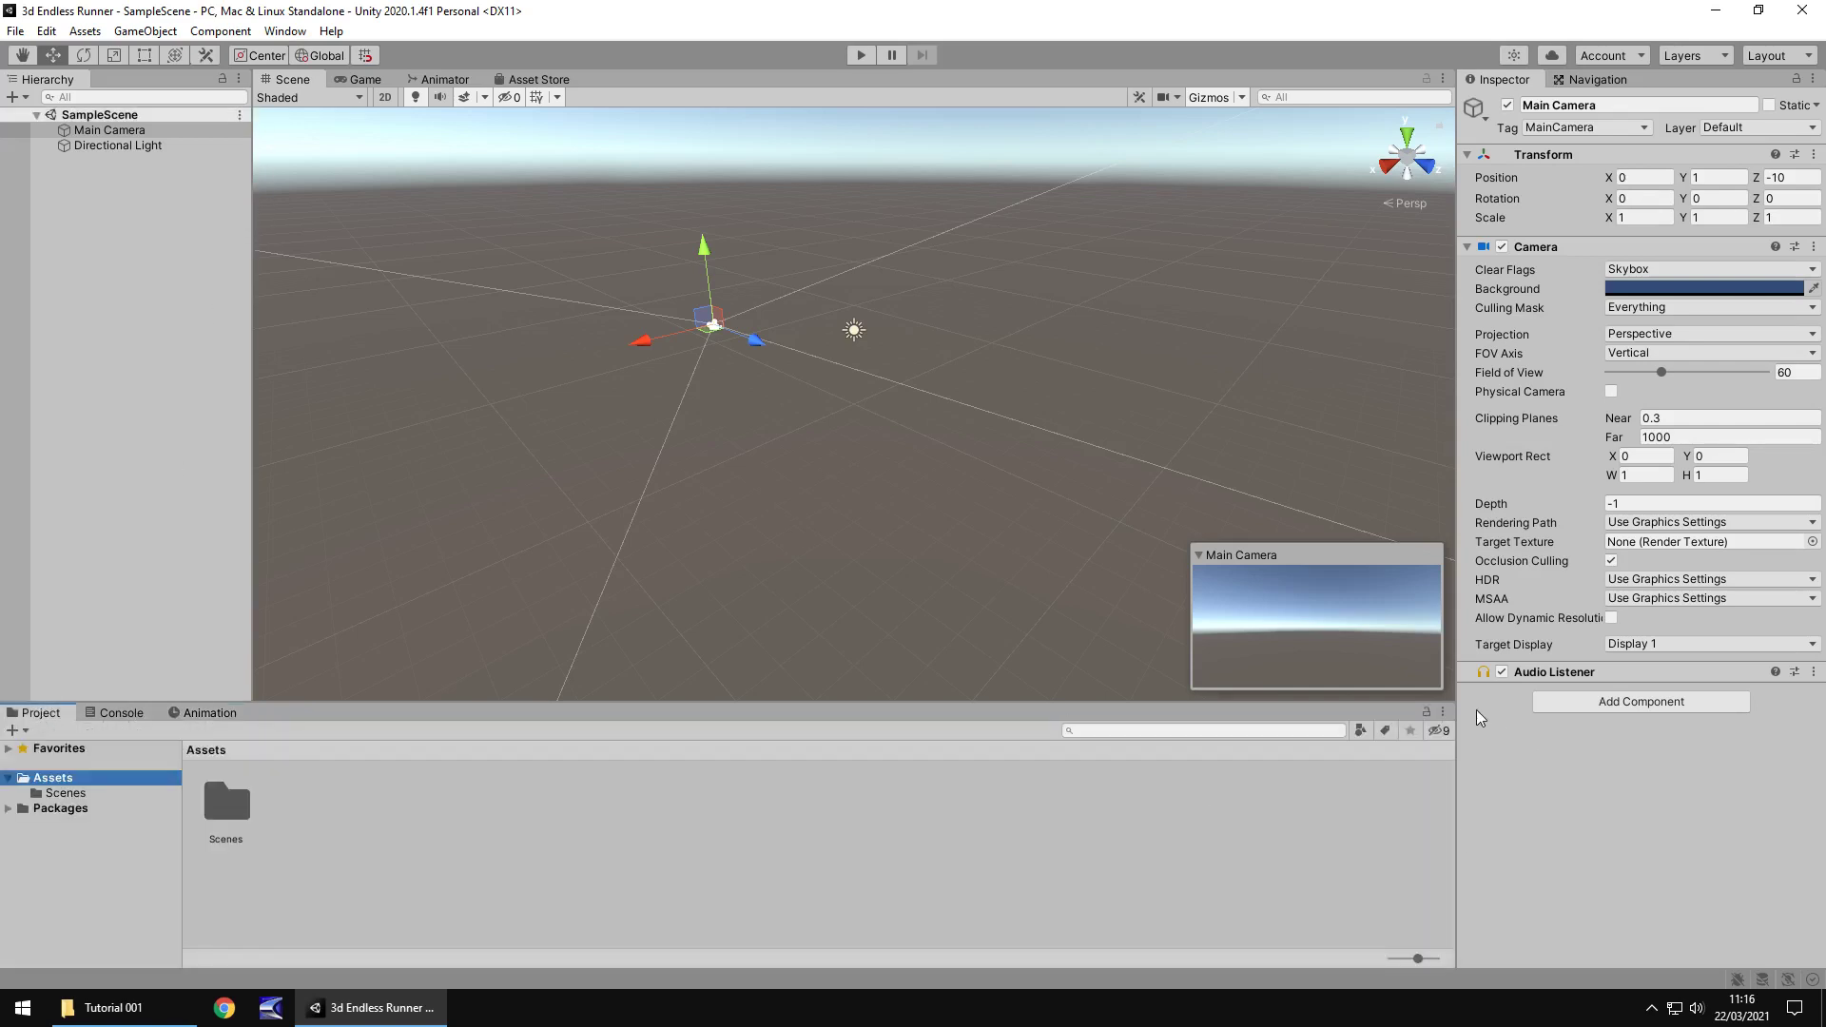
click(1442, 712)
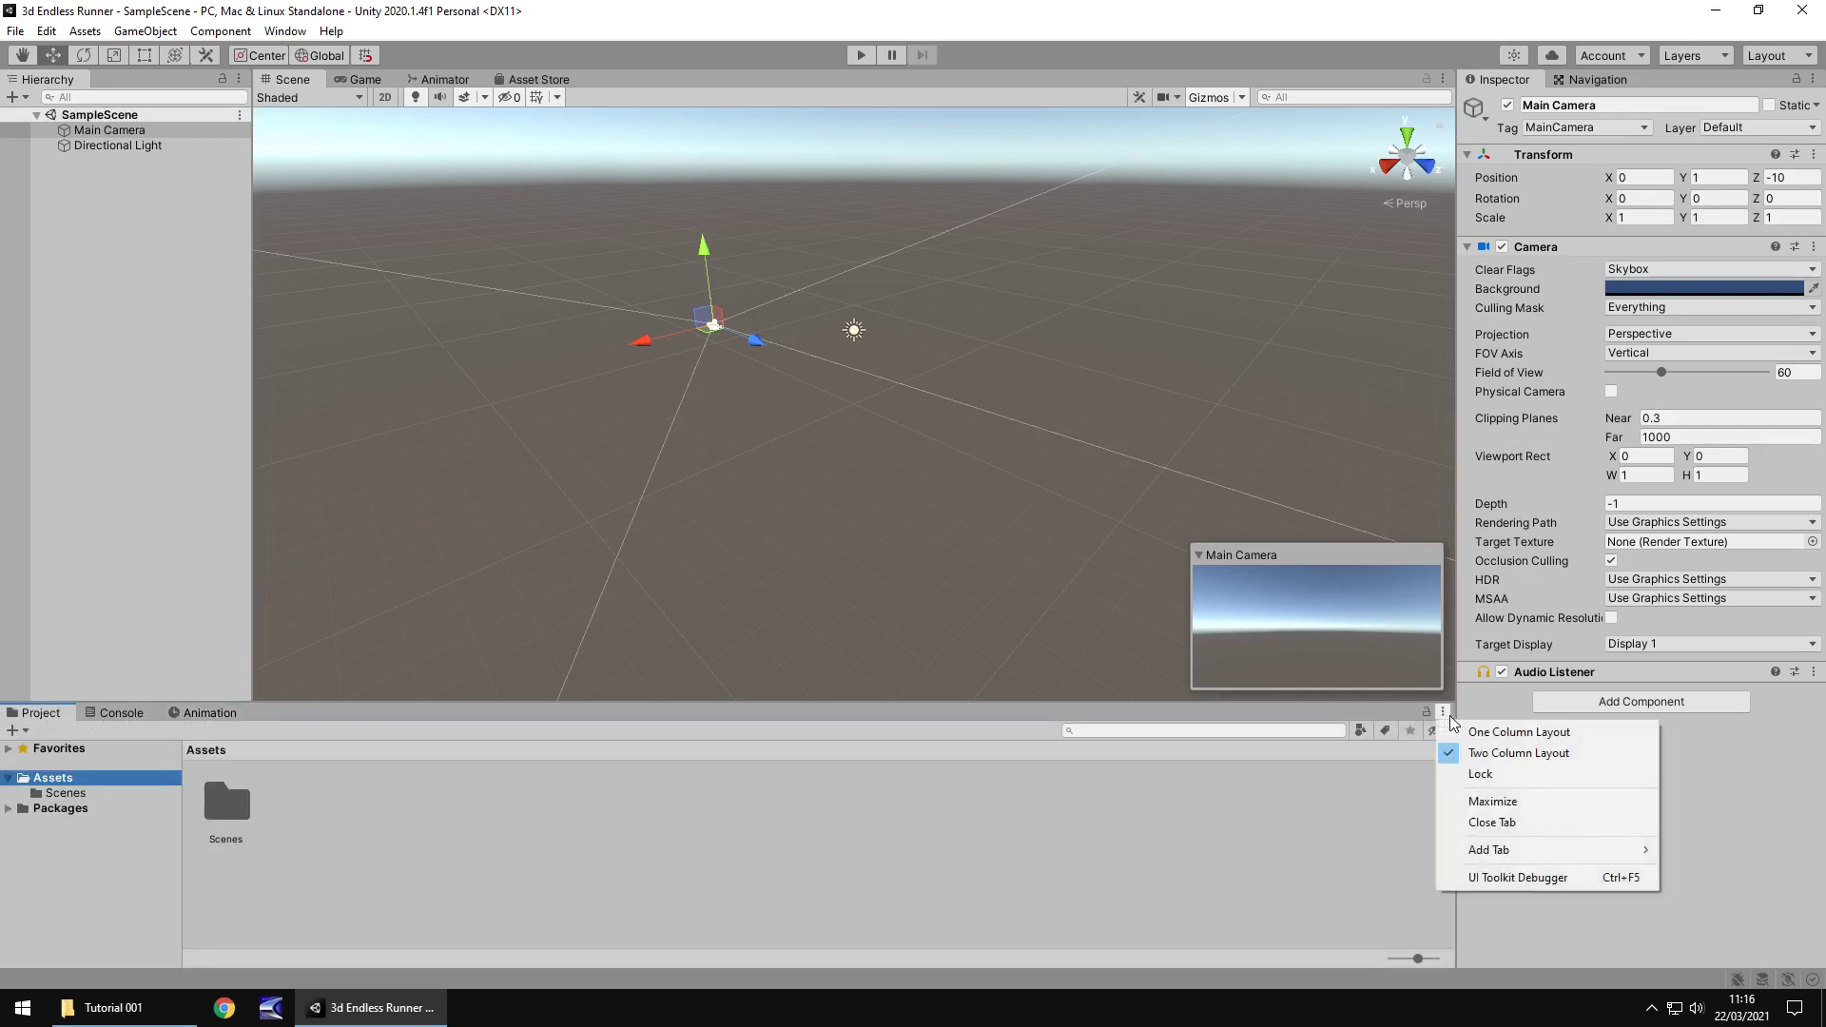
mouse_move(1512, 851)
click(1442, 78)
click(1441, 78)
click(832, 810)
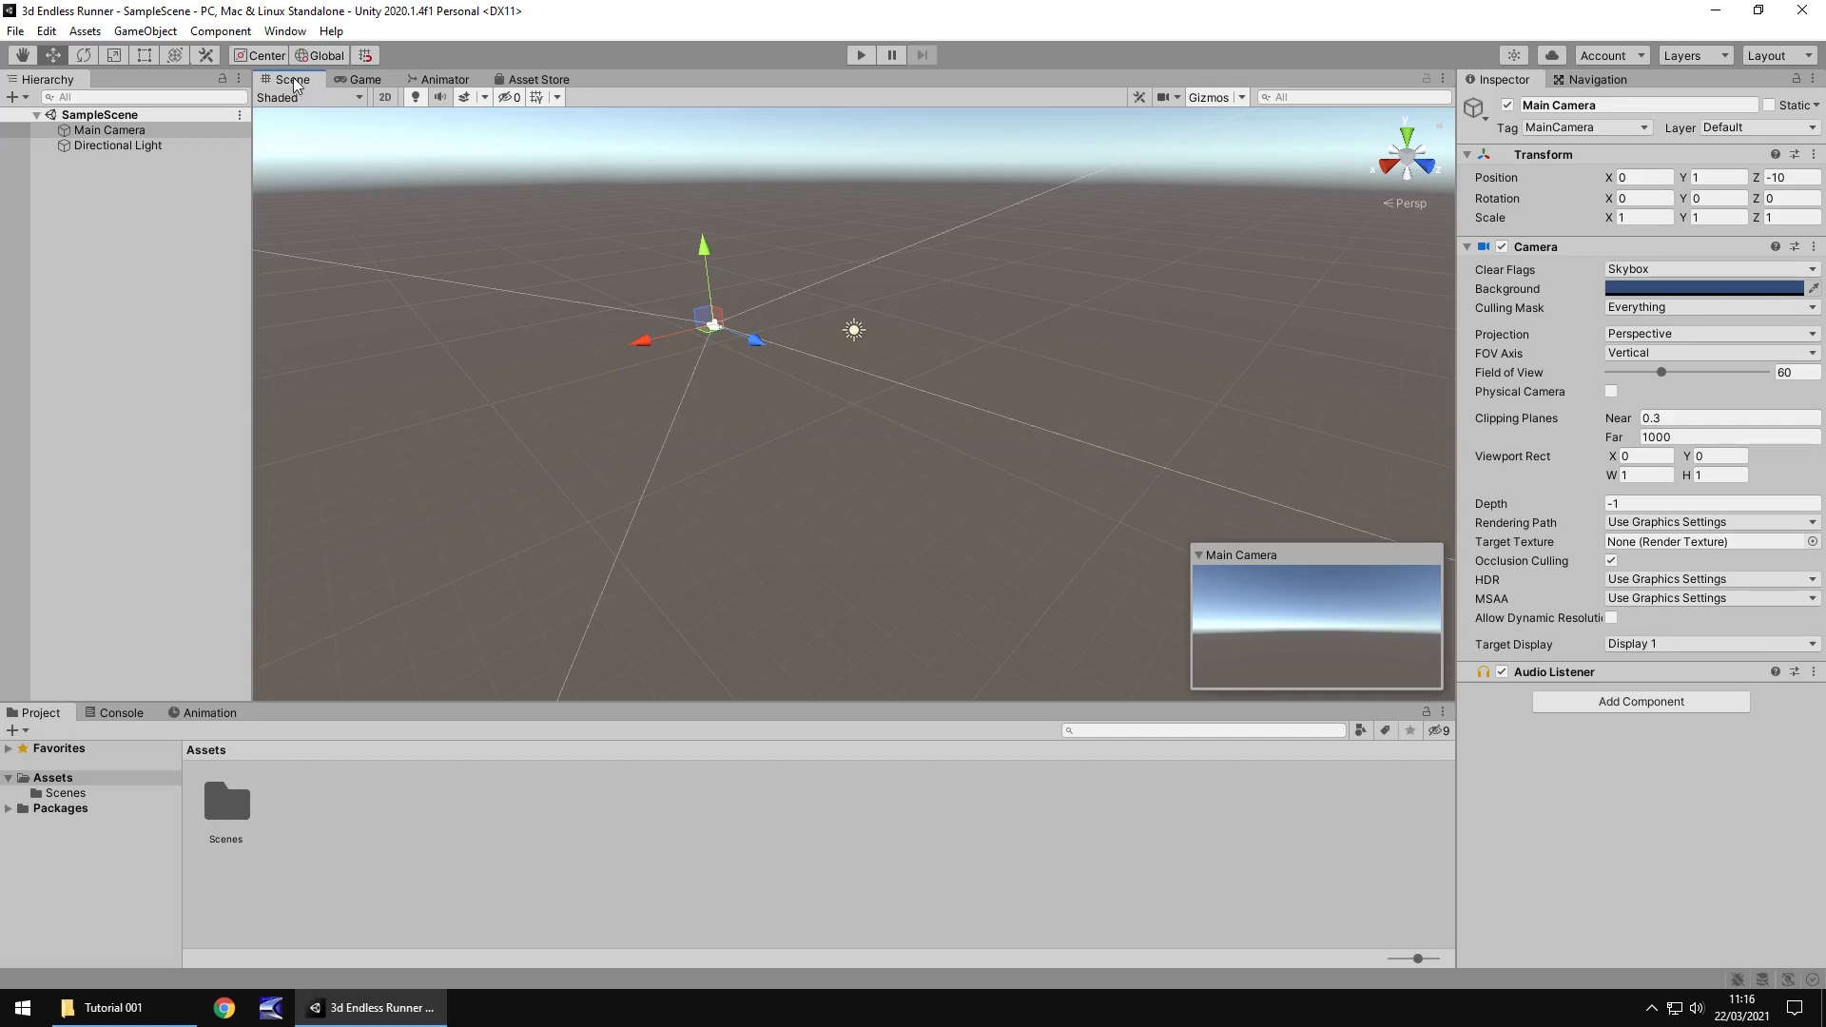
drag(295, 83, 1439, 318)
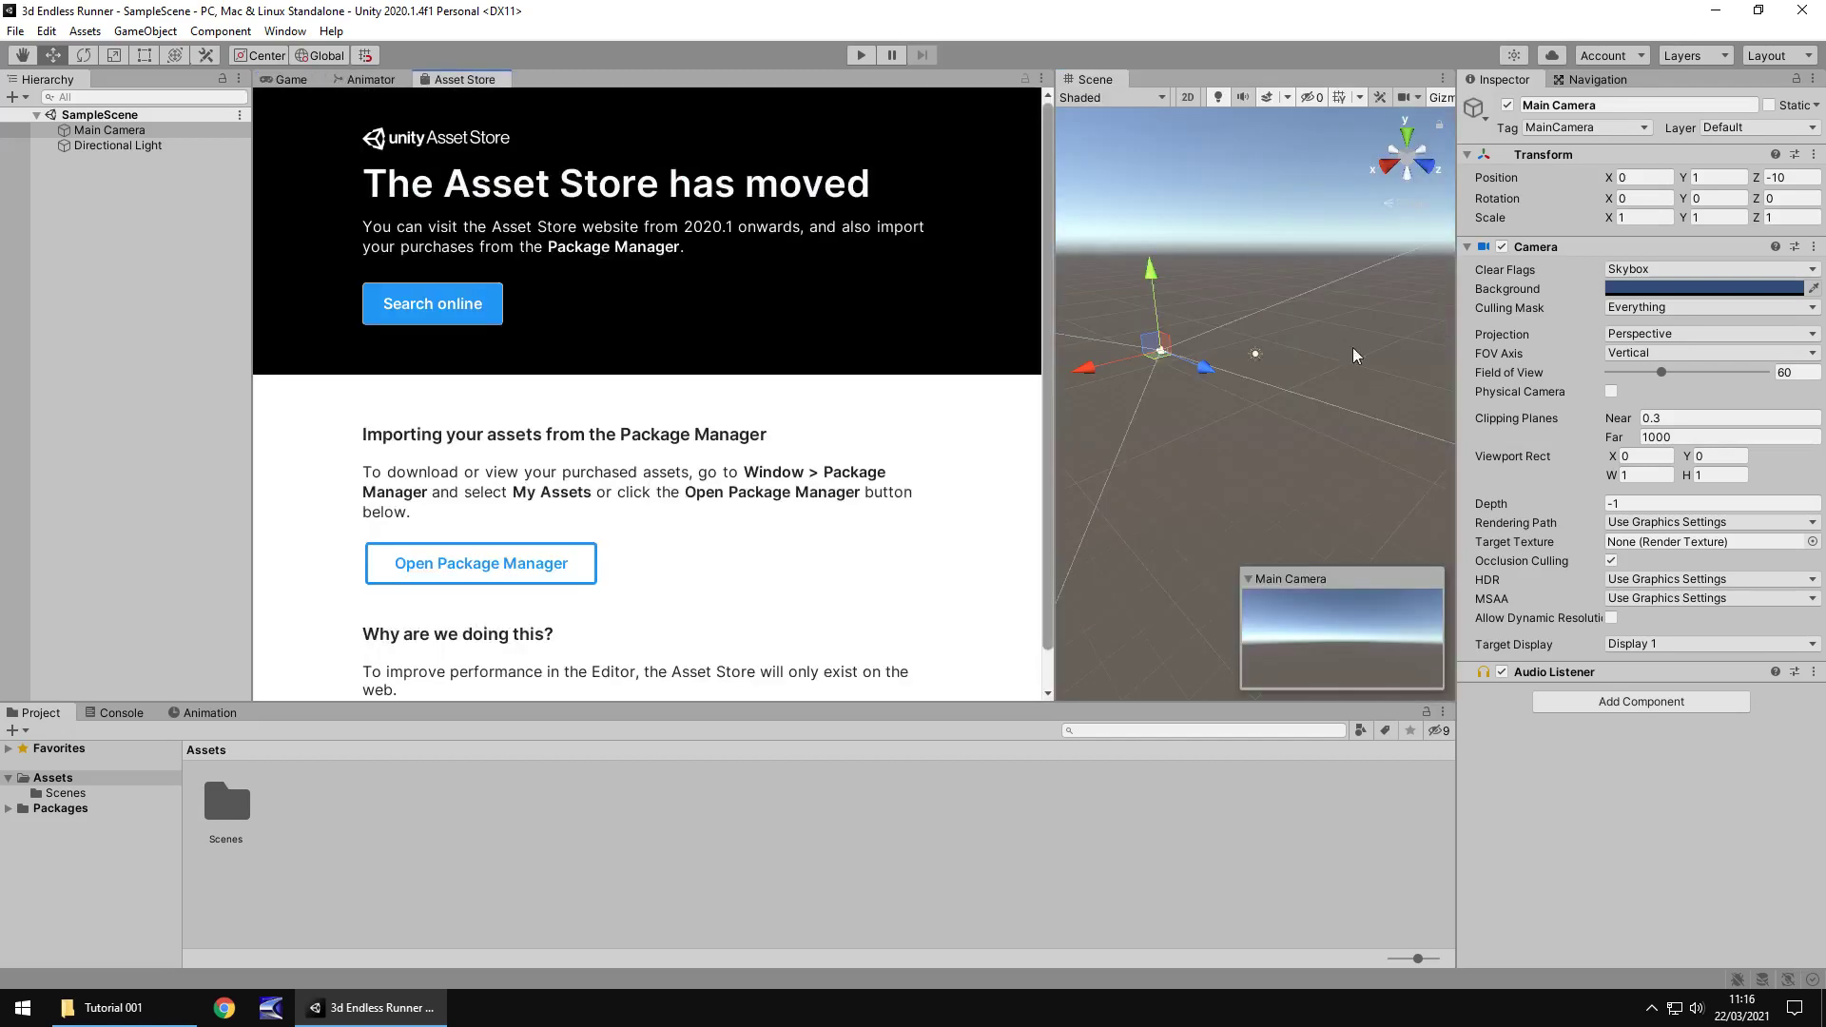
click(291, 79)
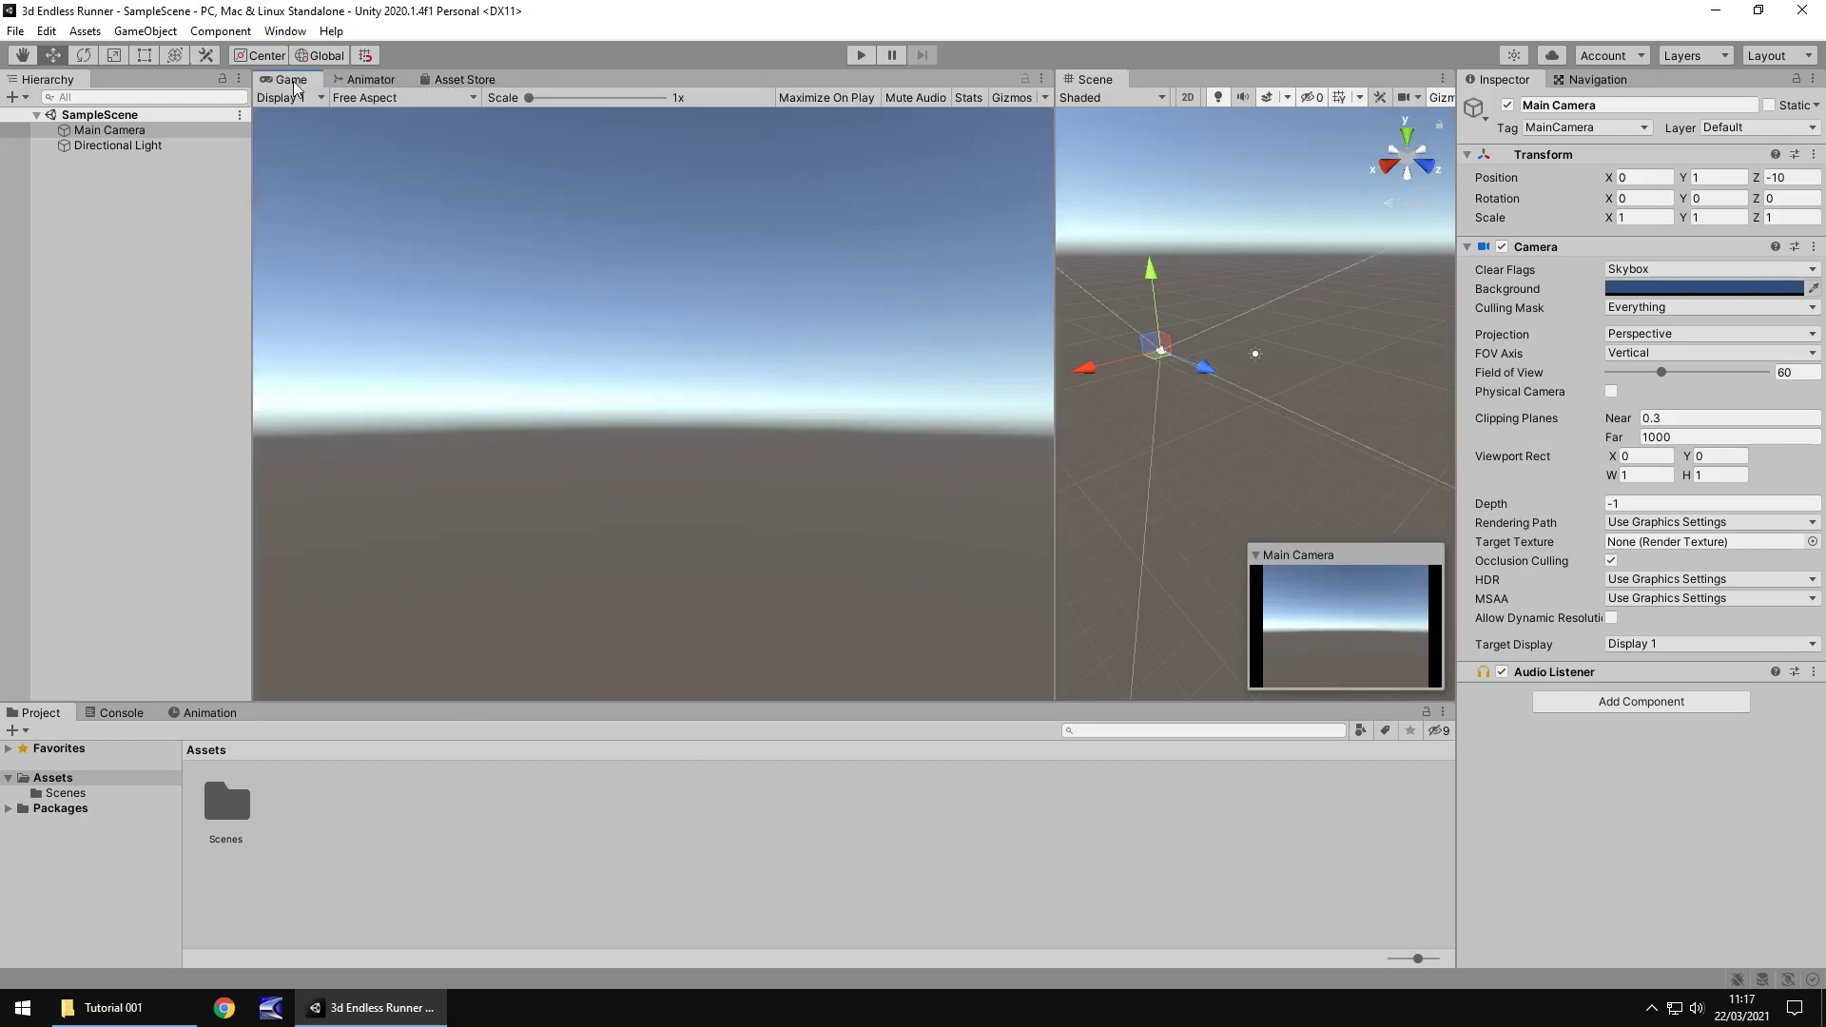
drag(288, 84, 698, 448)
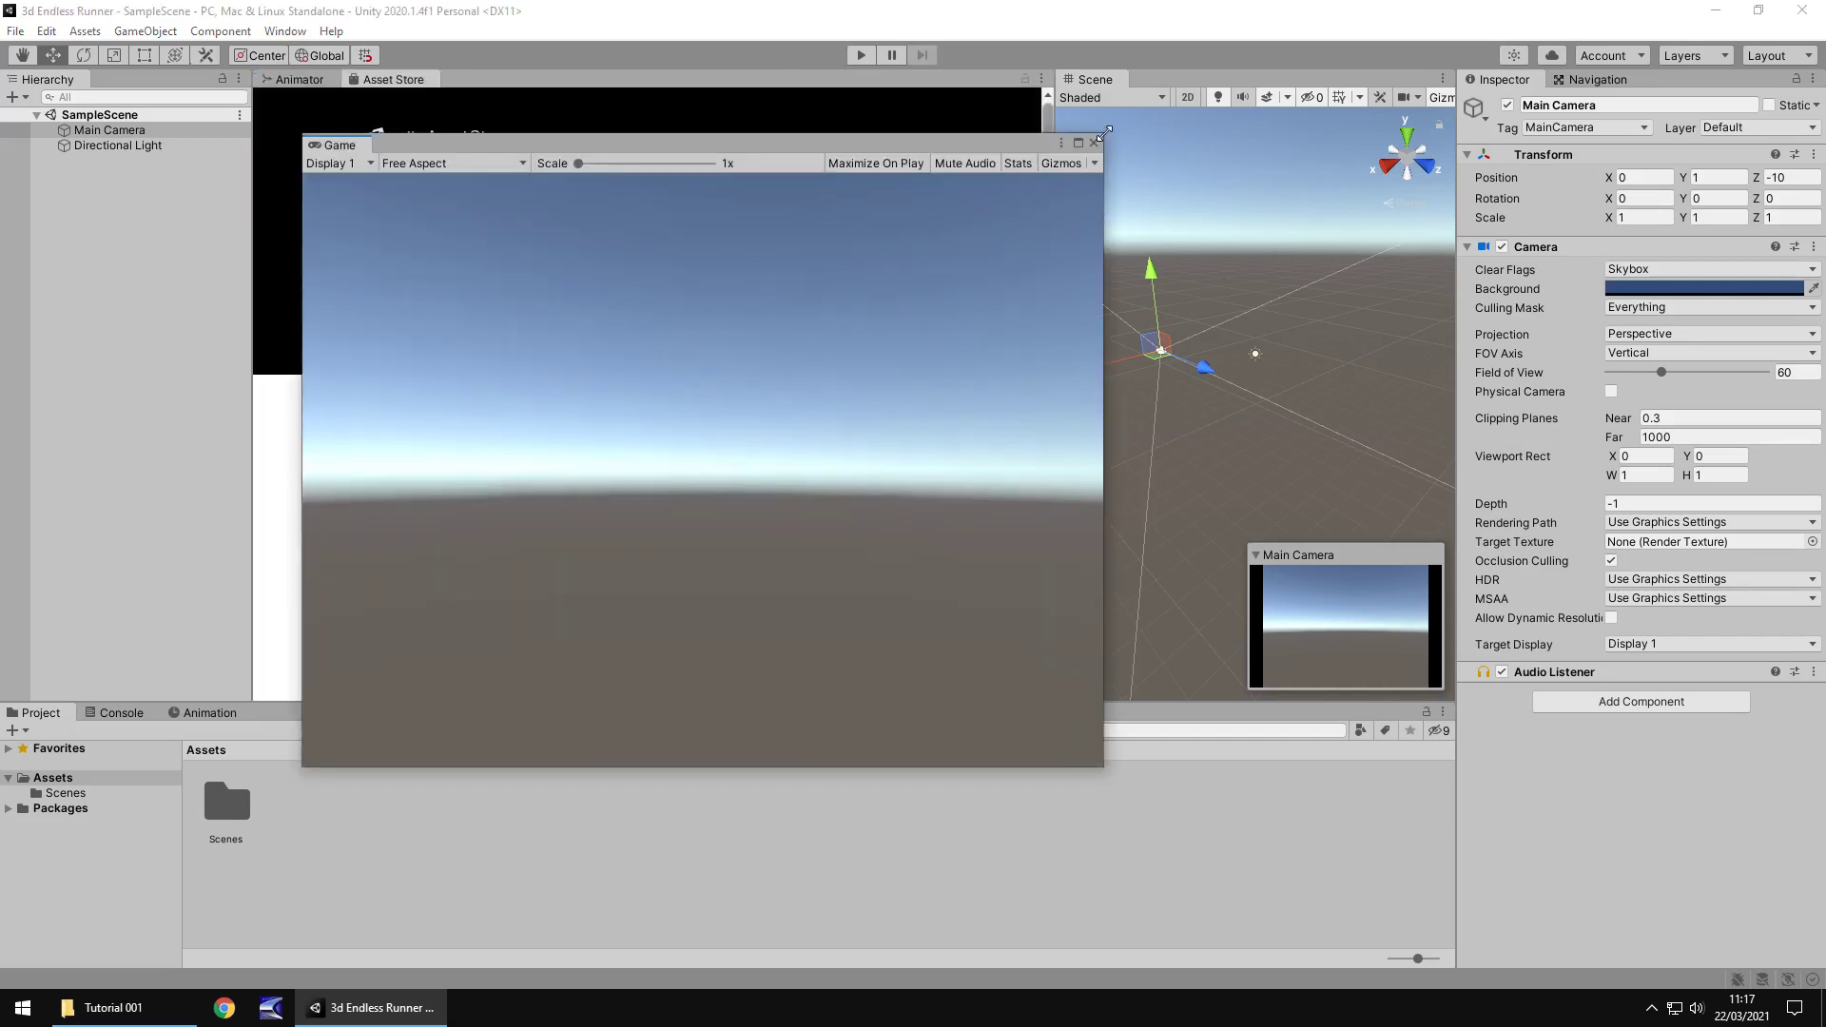
drag(1103, 135, 1576, 108)
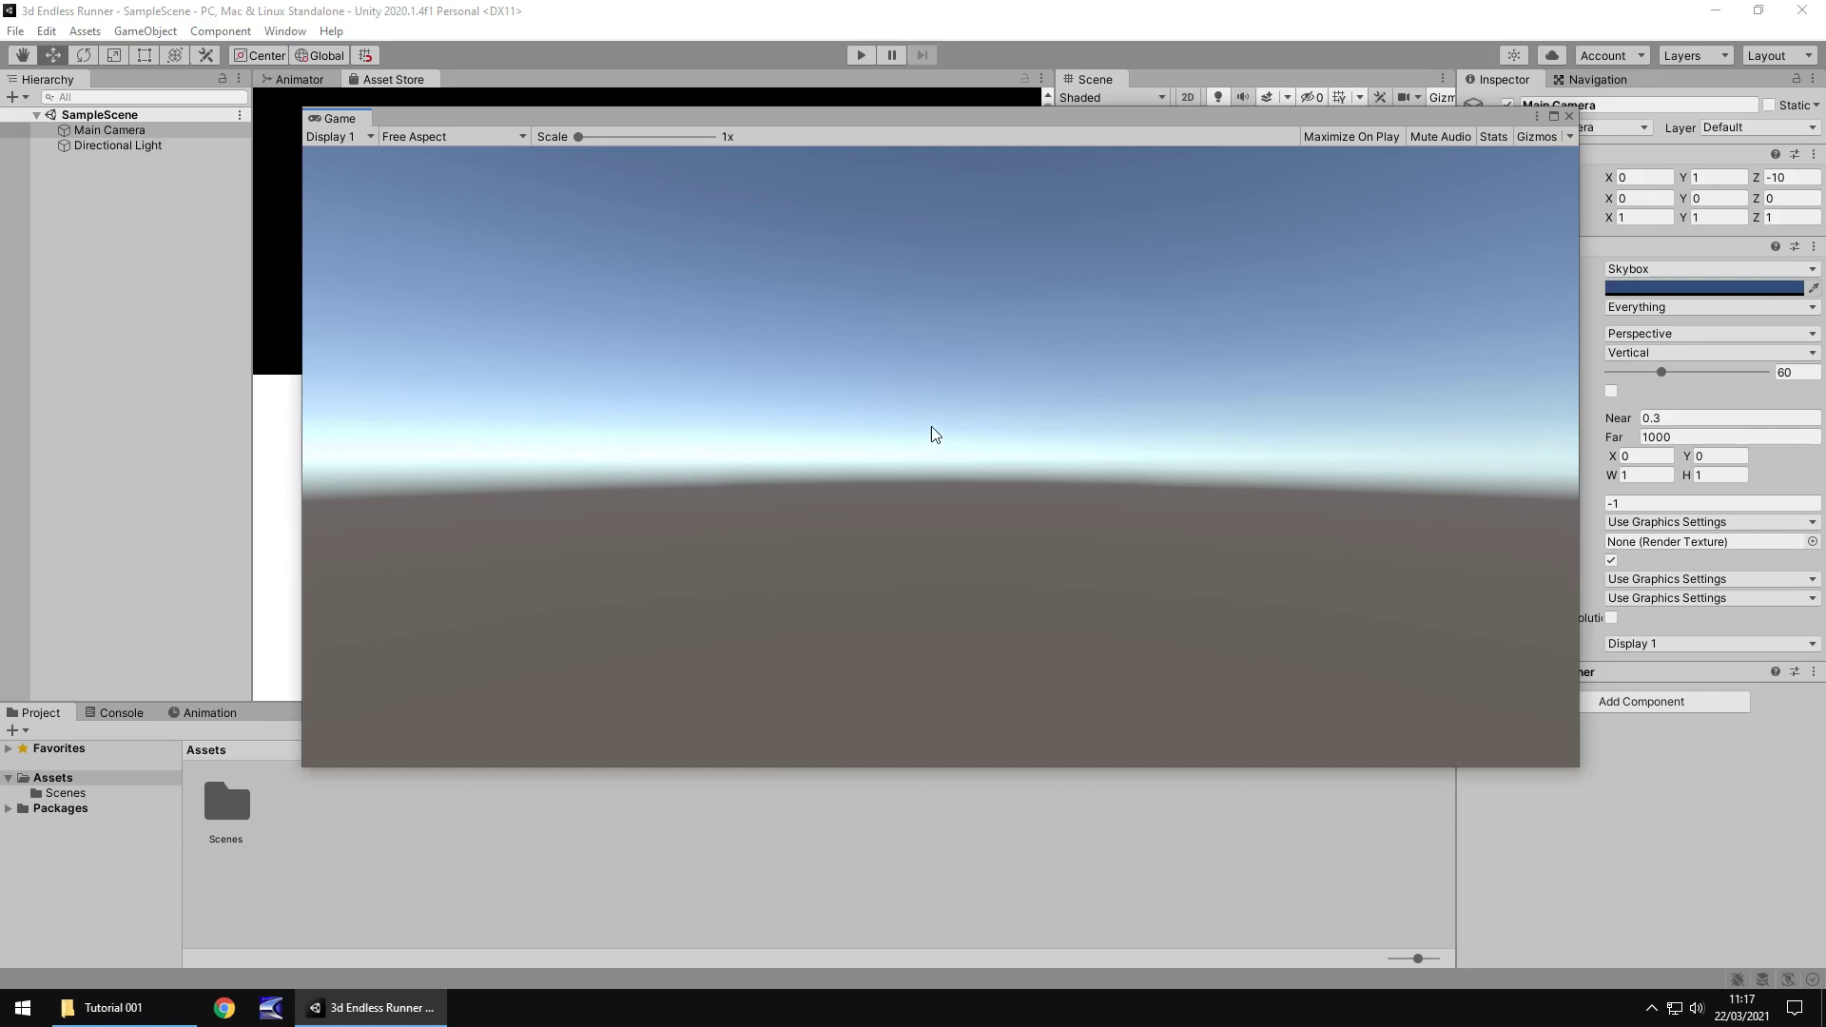
drag(351, 121, 290, 86)
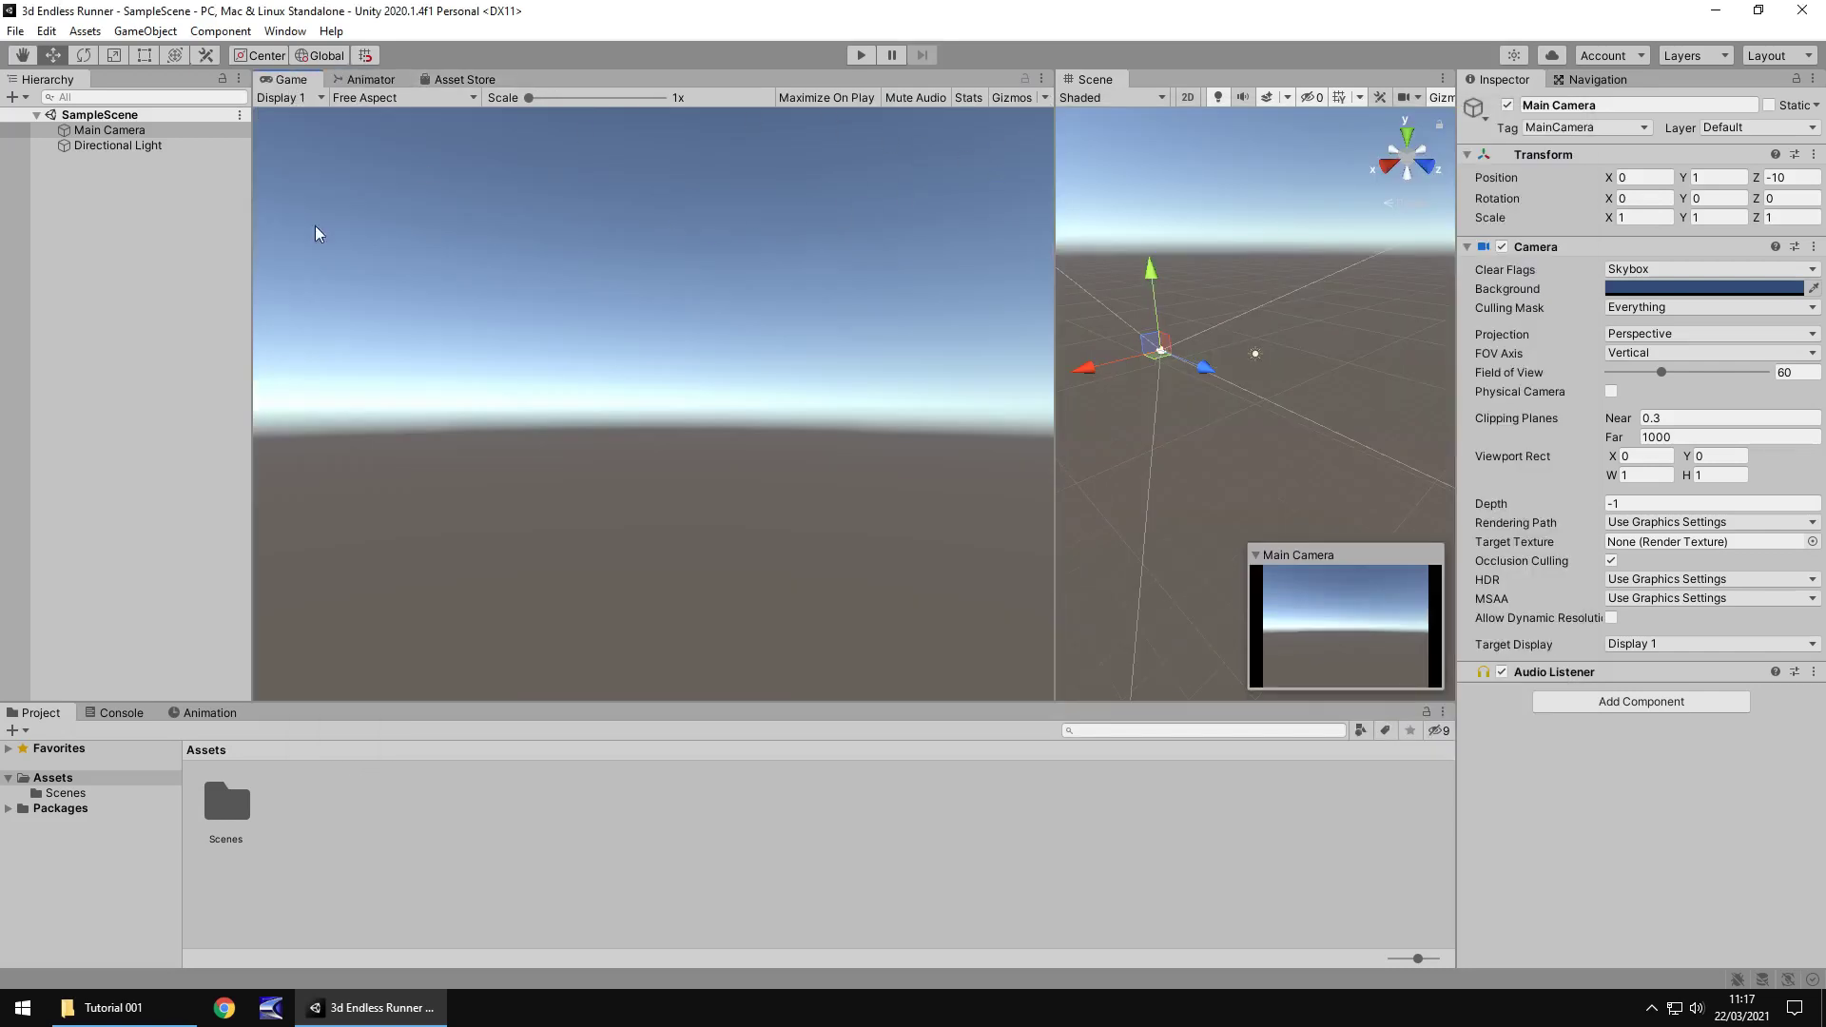
drag(47, 80, 1442, 249)
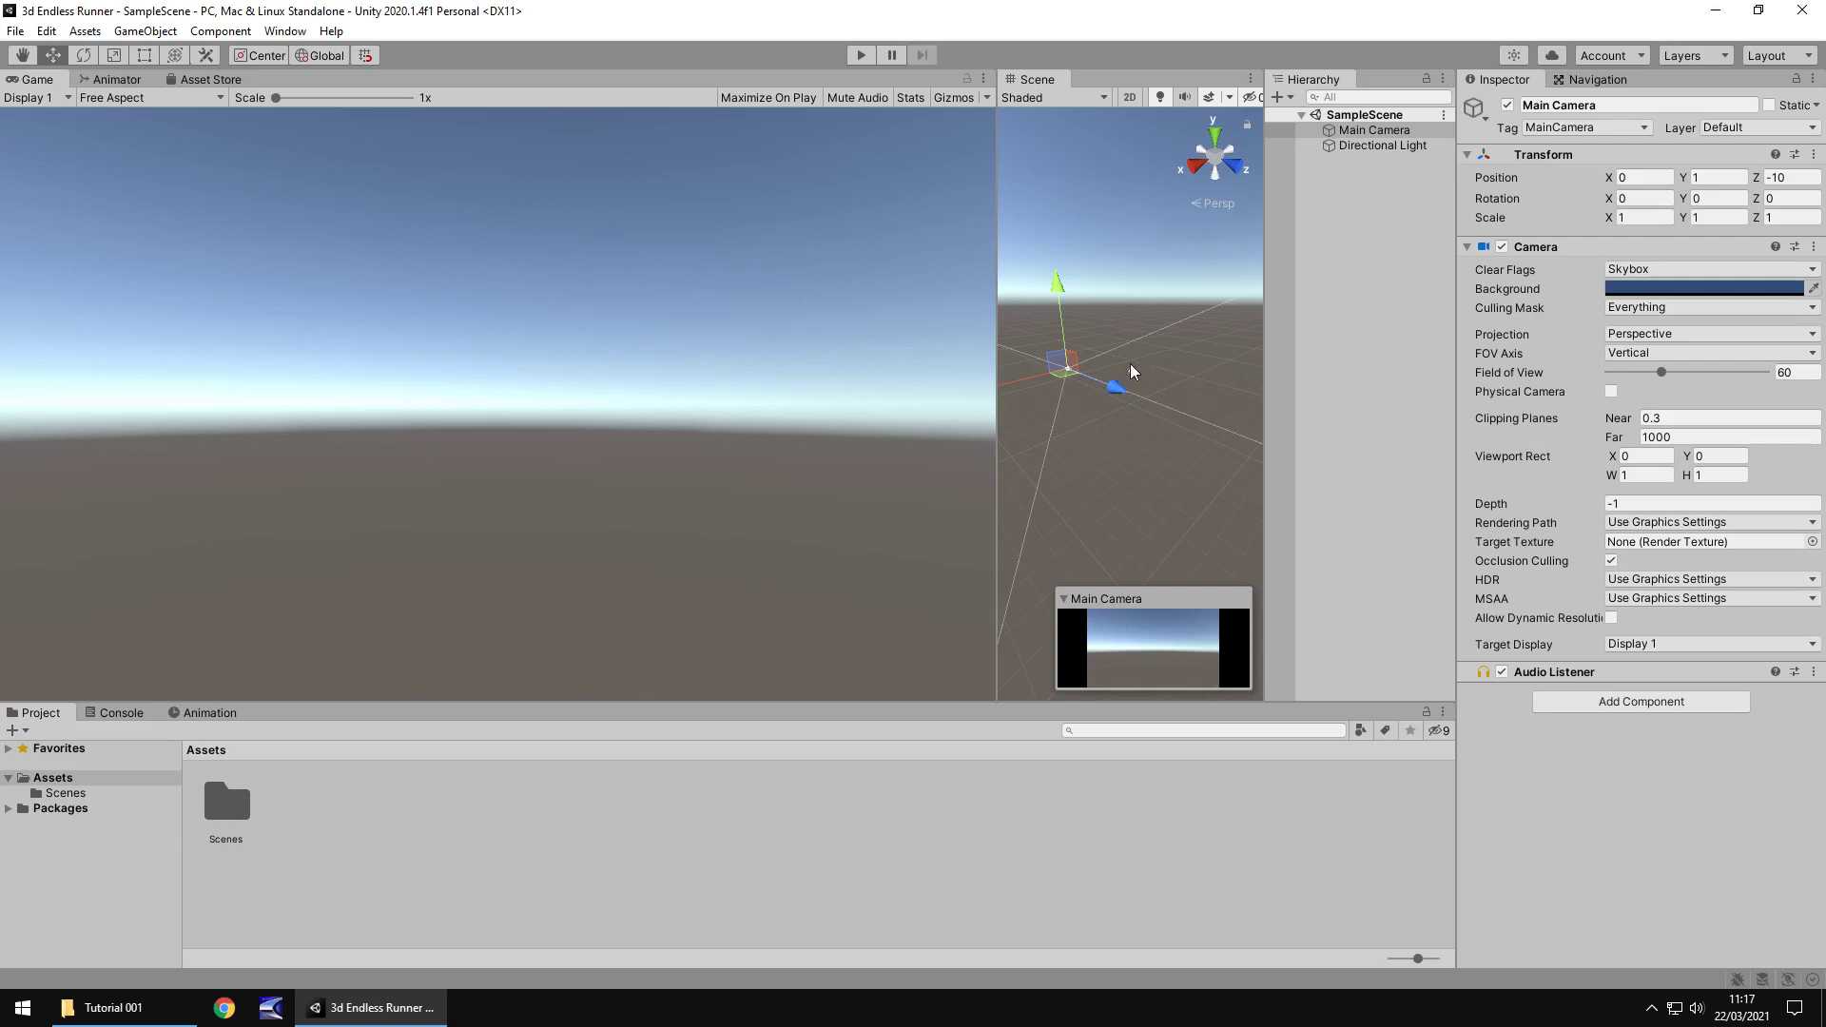
drag(1304, 80, 70, 273)
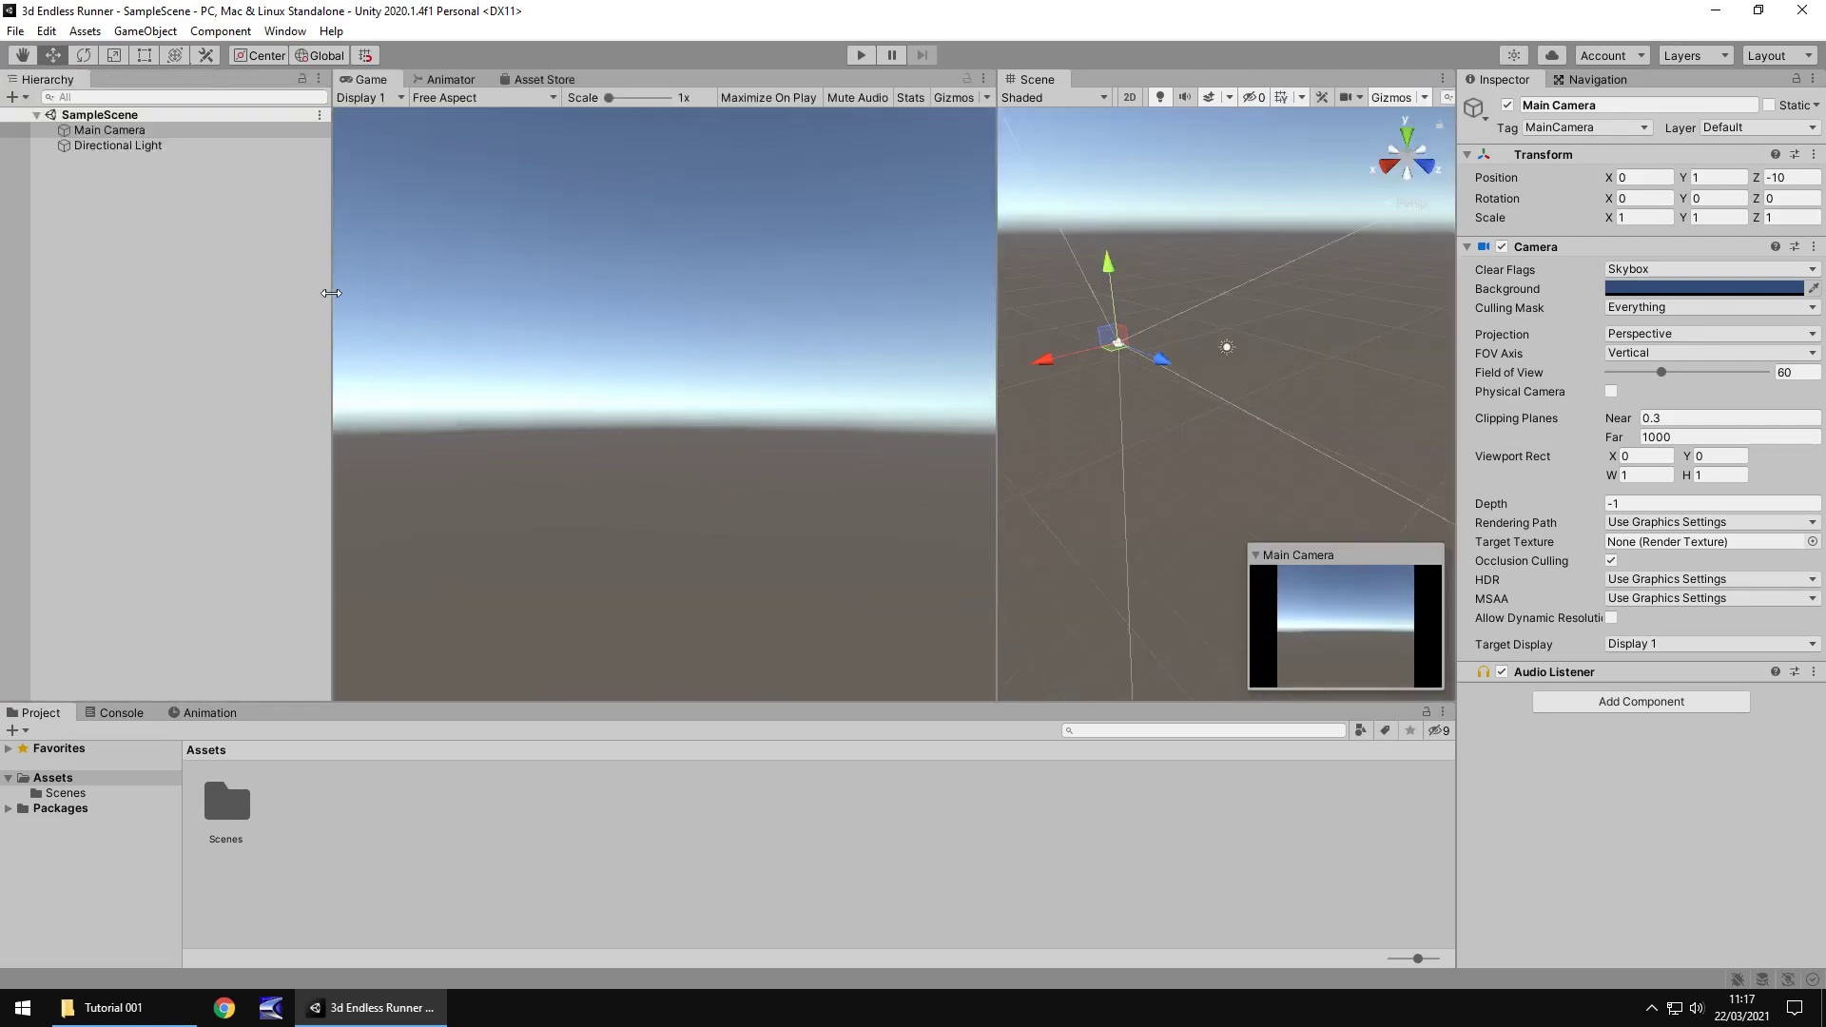
drag(331, 299, 245, 296)
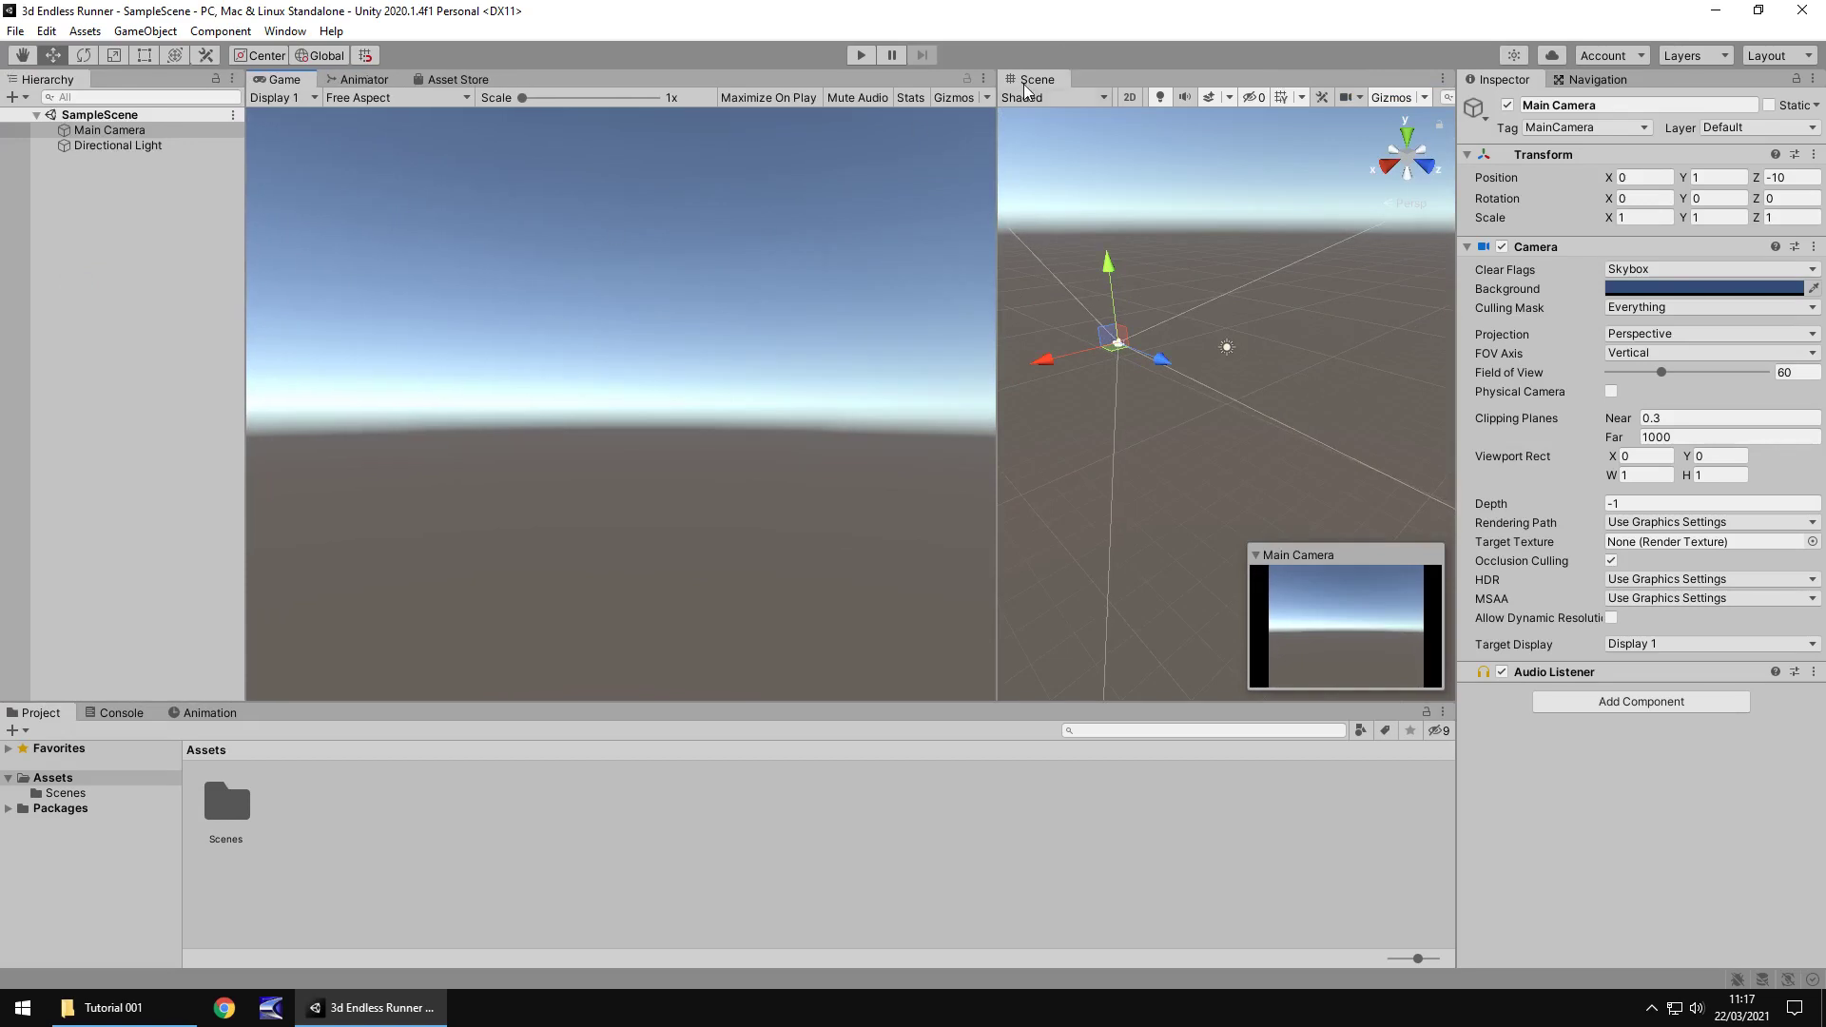
drag(1032, 80, 283, 86)
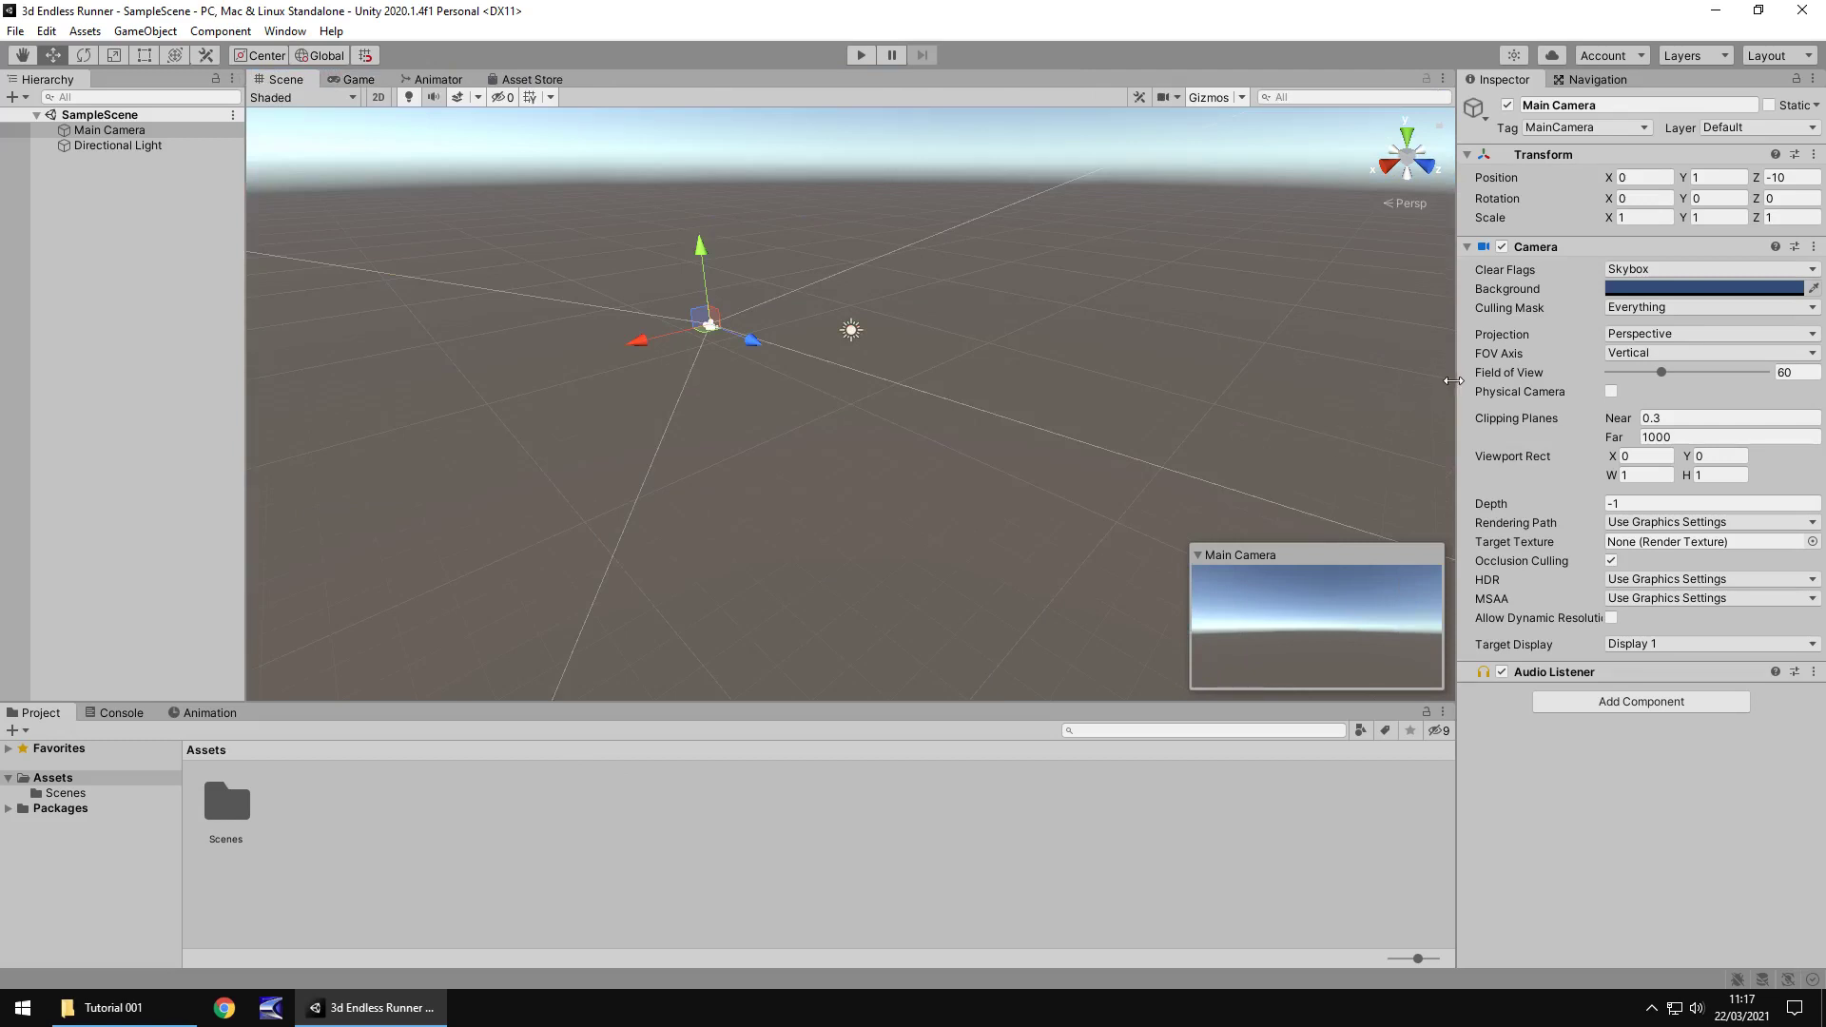
Step: Widen the Scene view slightly and deselect Main Camera by clicking empty space
drag(1455, 386, 1471, 386)
click(695, 804)
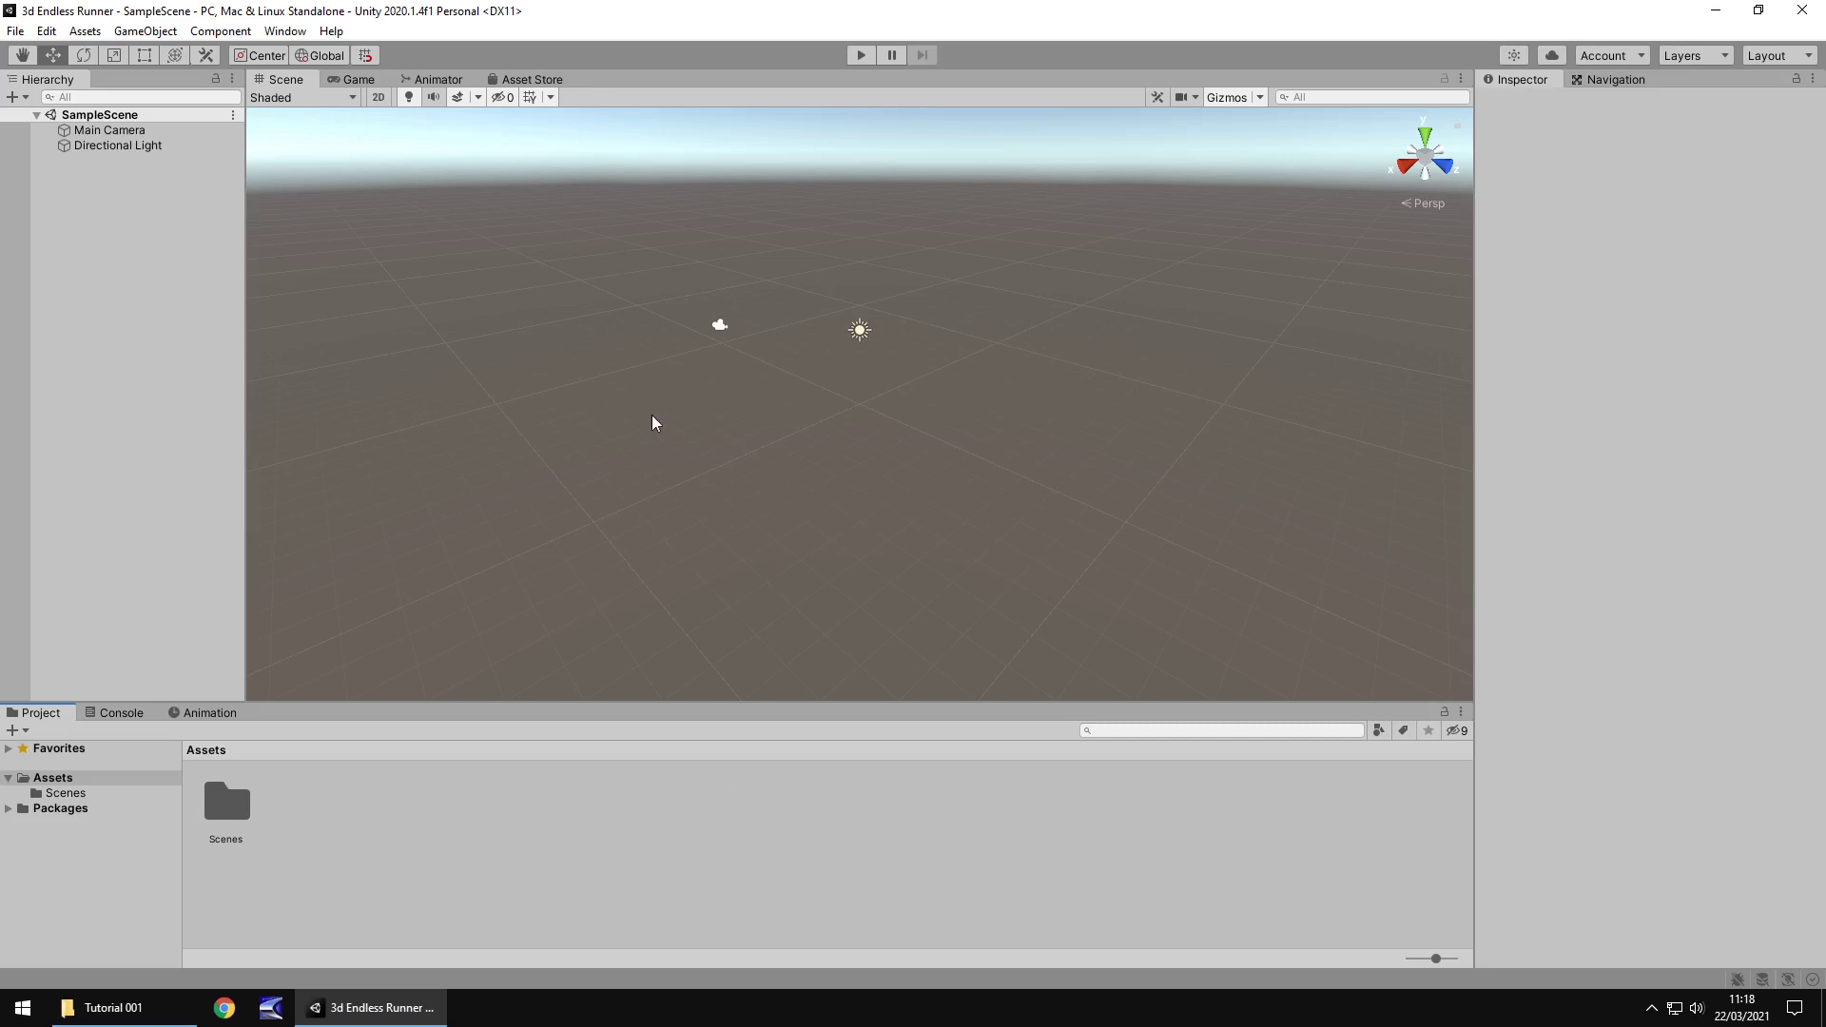
Step: In Build Settings, browse UWP, iOS, Android, PS4, Xbox One and tvOS options, ending on Android
click(16, 32)
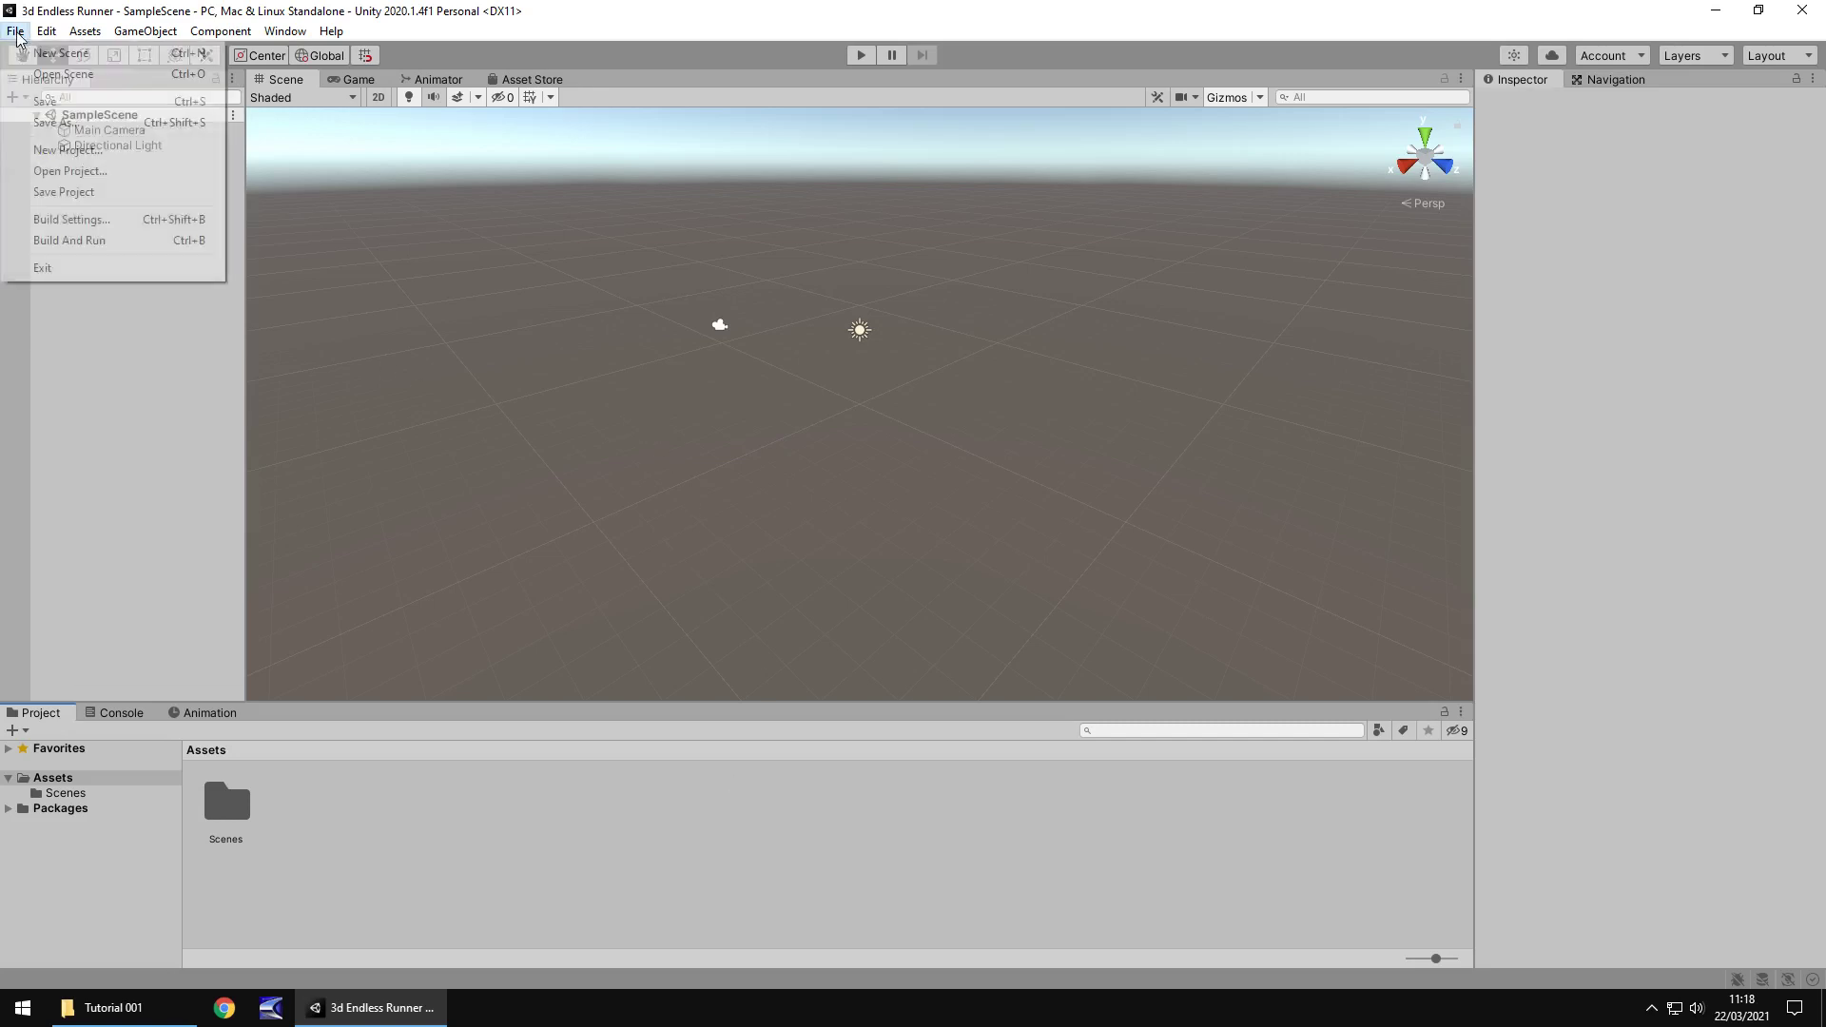
click(129, 221)
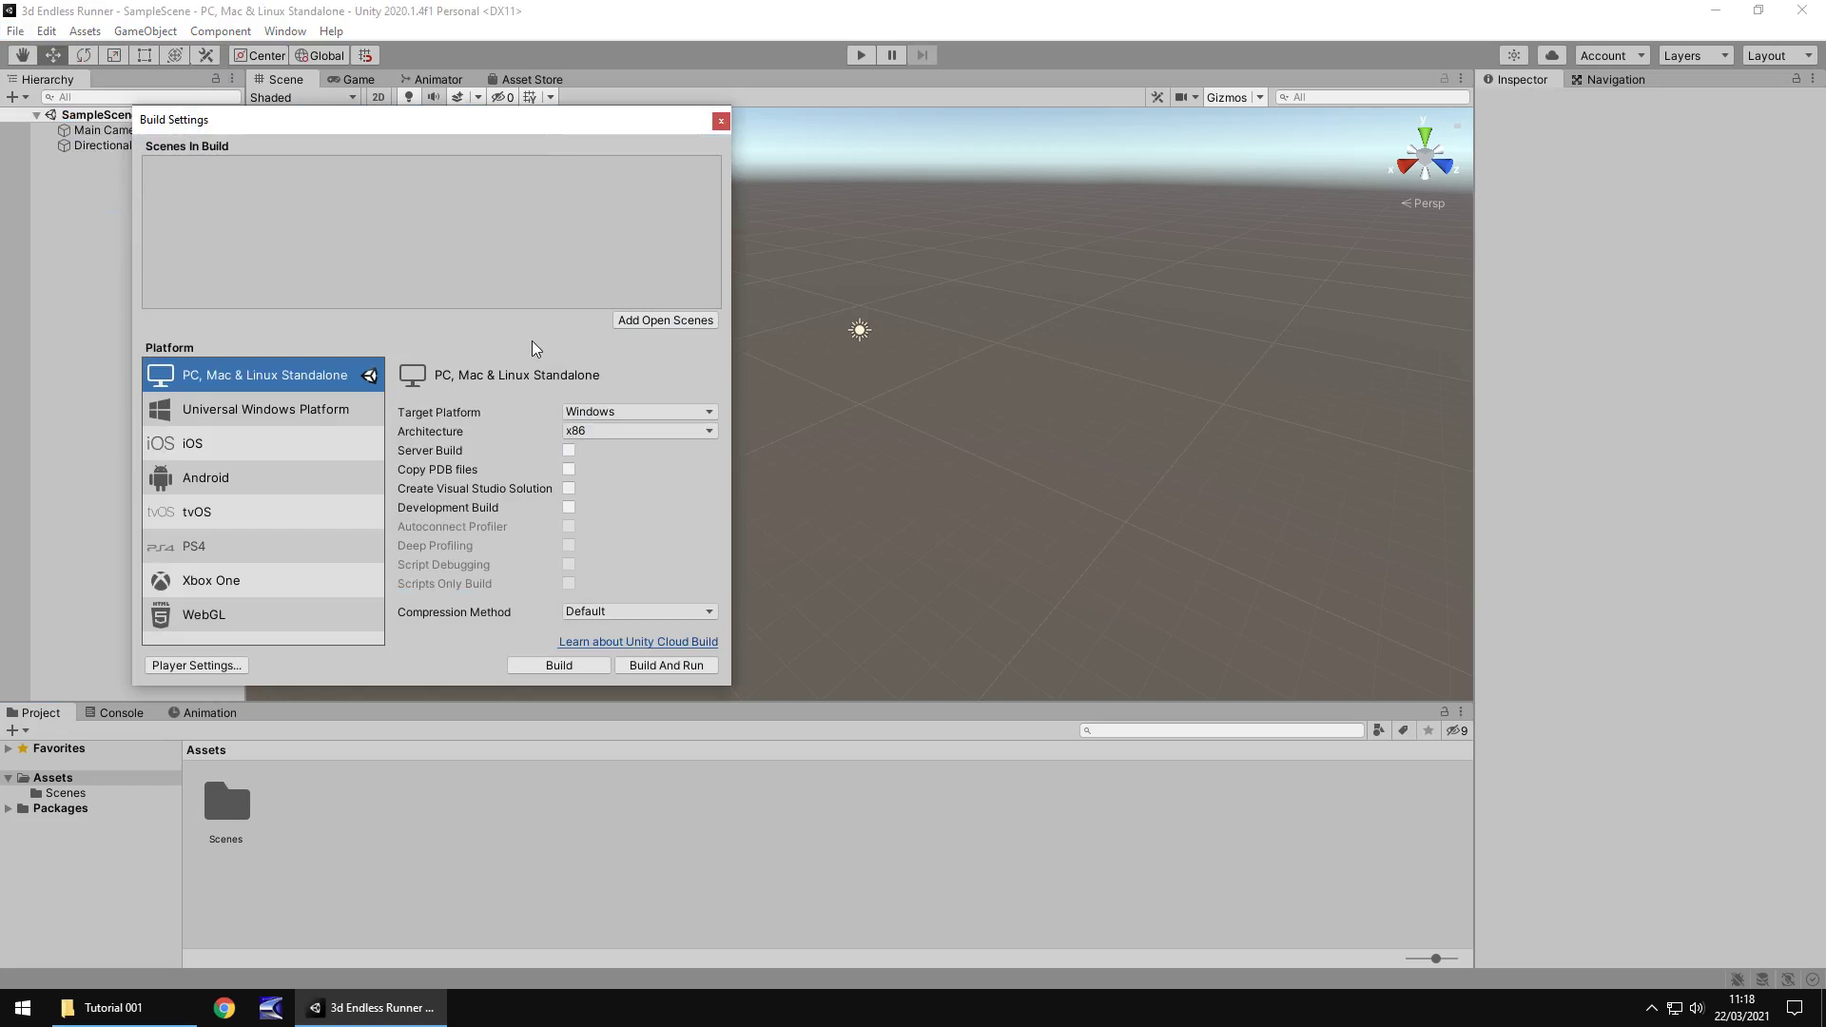
click(250, 413)
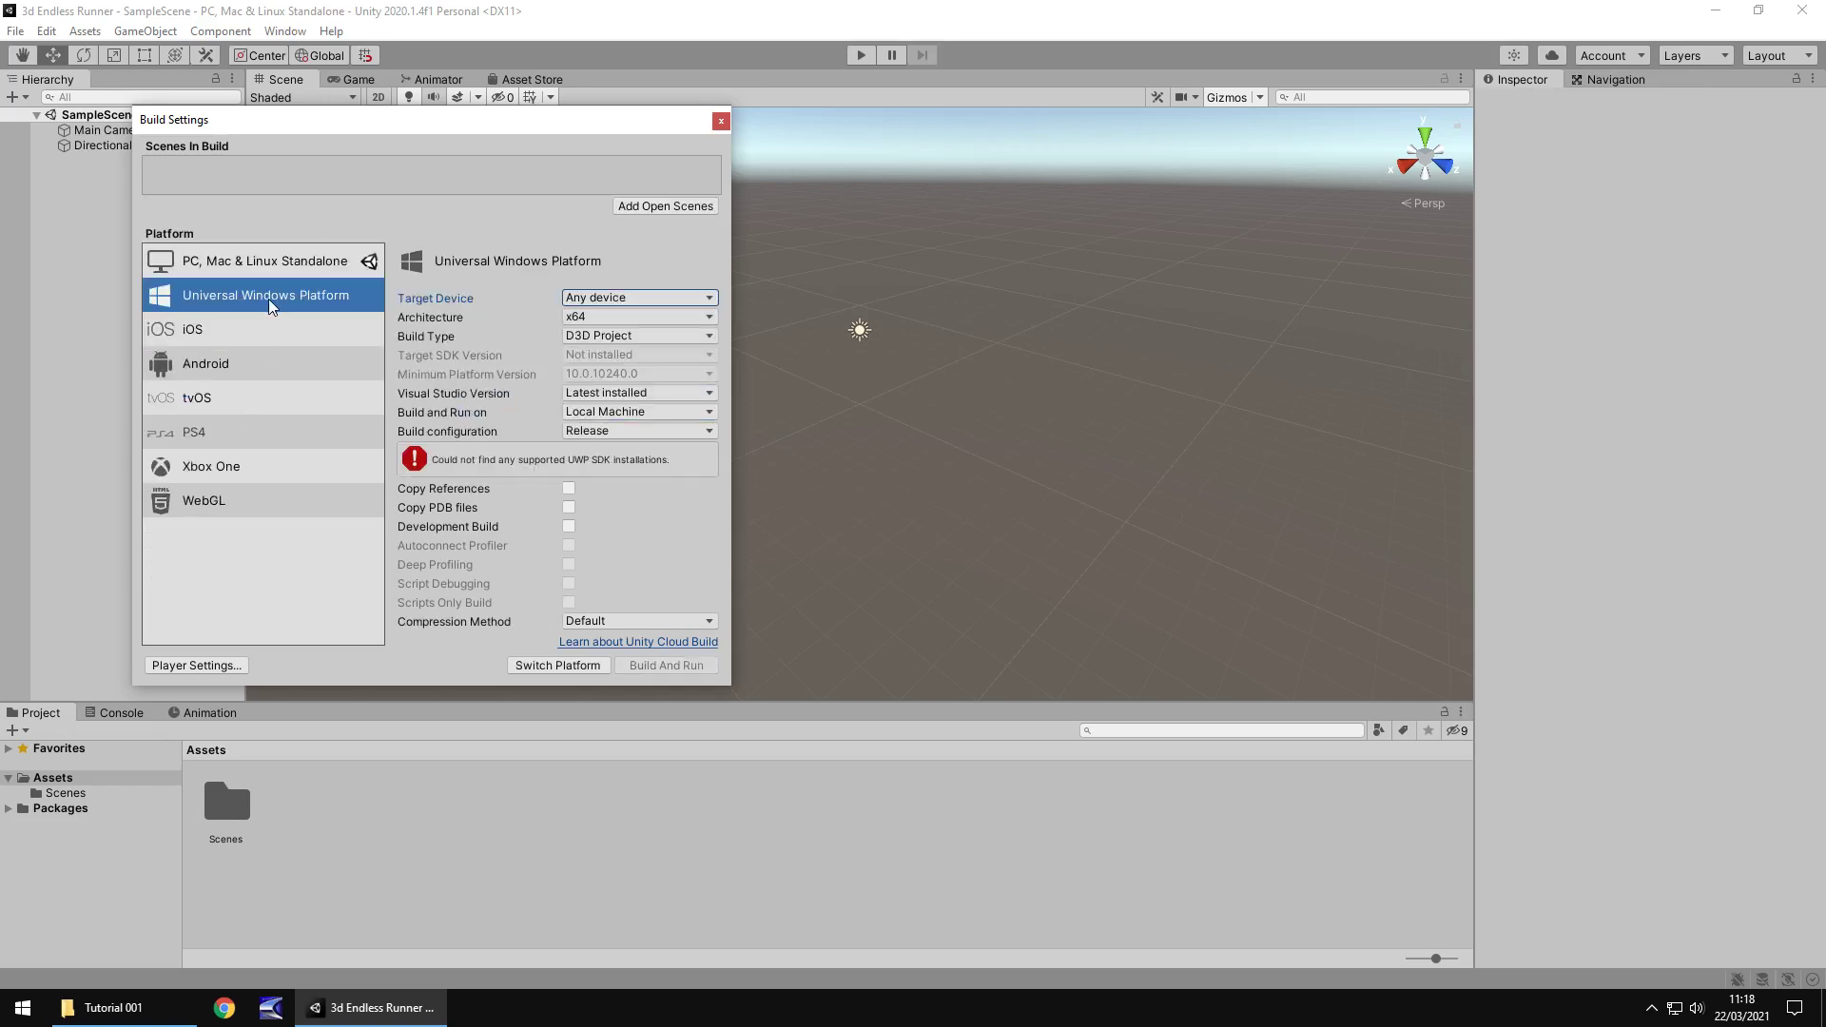
click(213, 331)
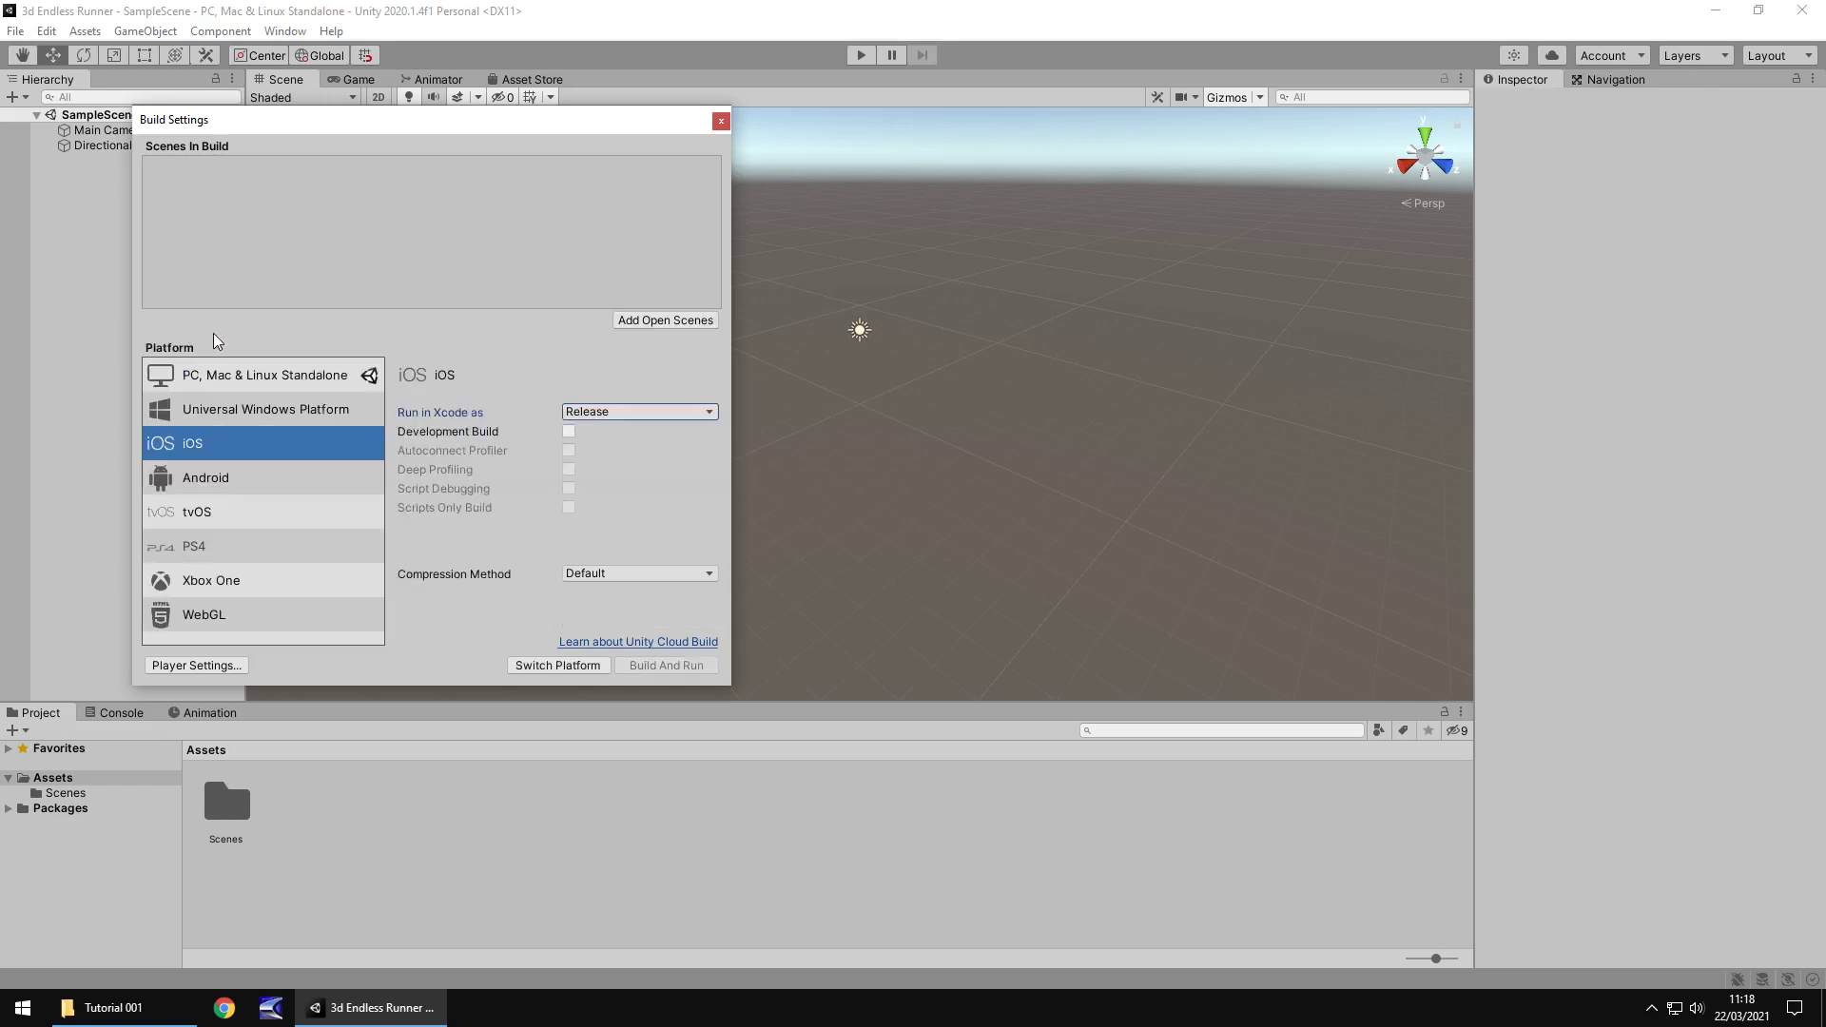
click(215, 483)
click(232, 548)
click(246, 578)
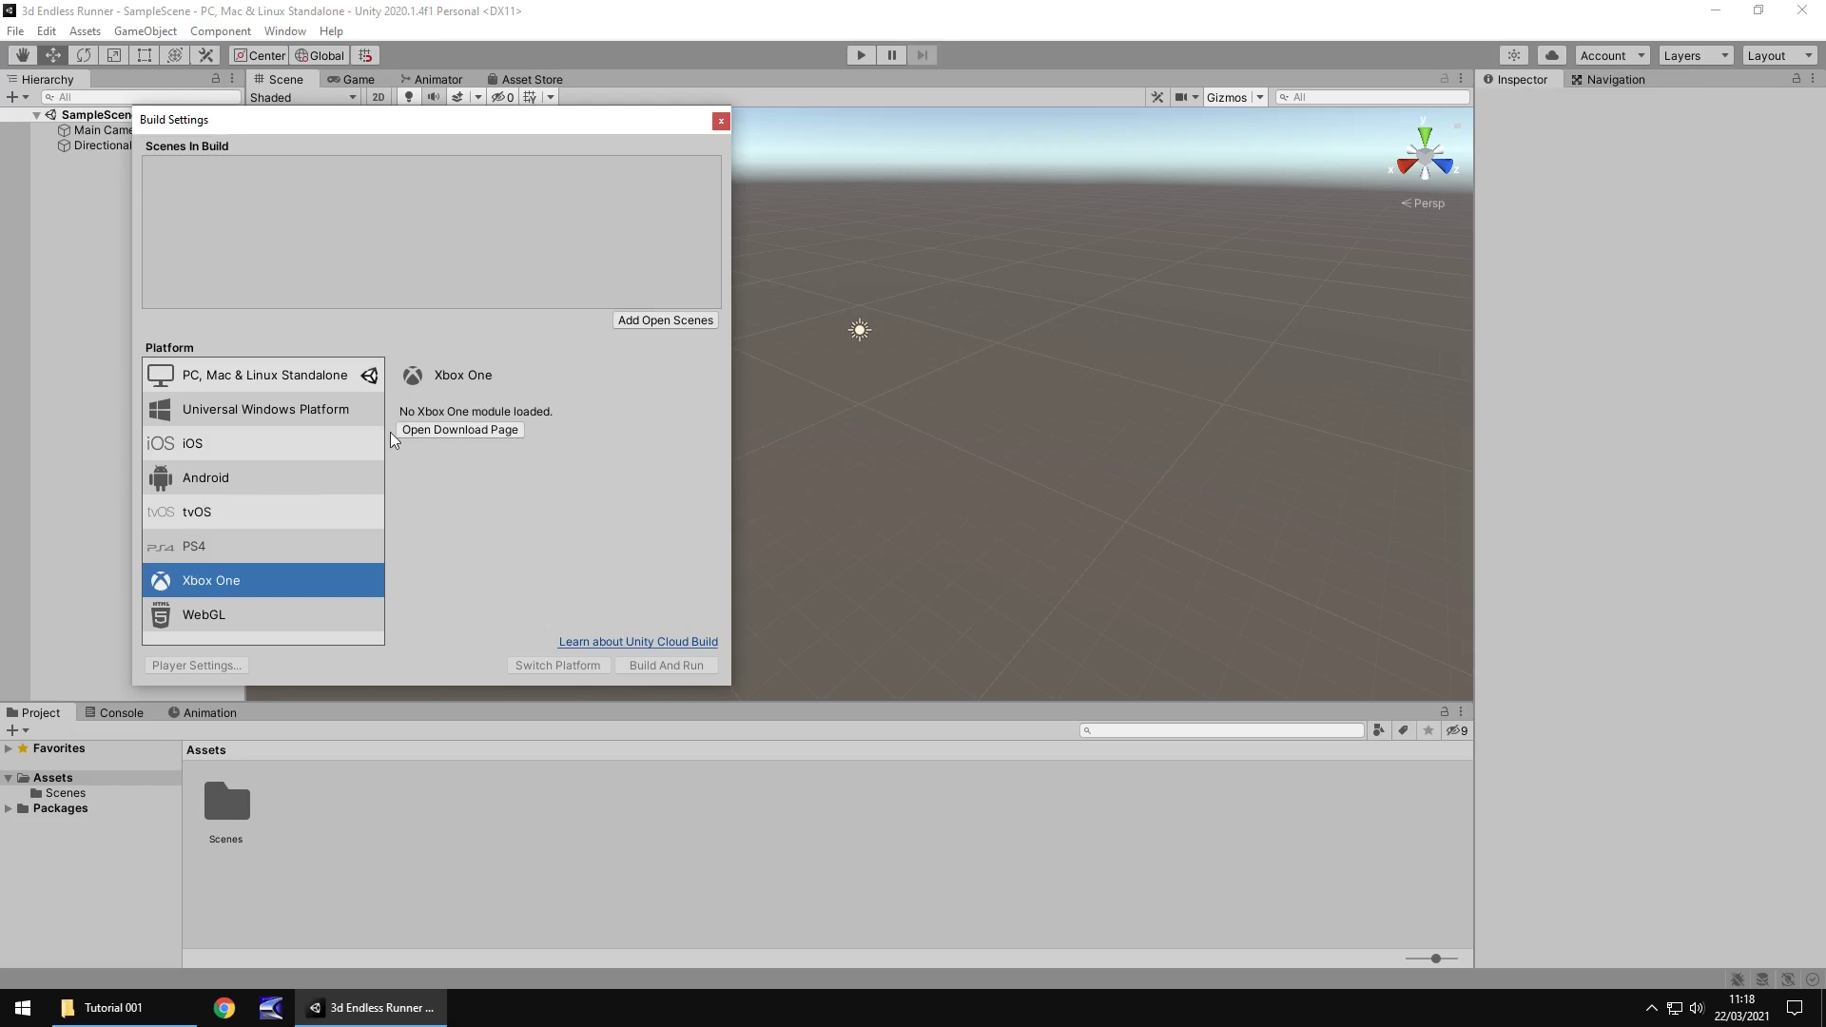
click(187, 548)
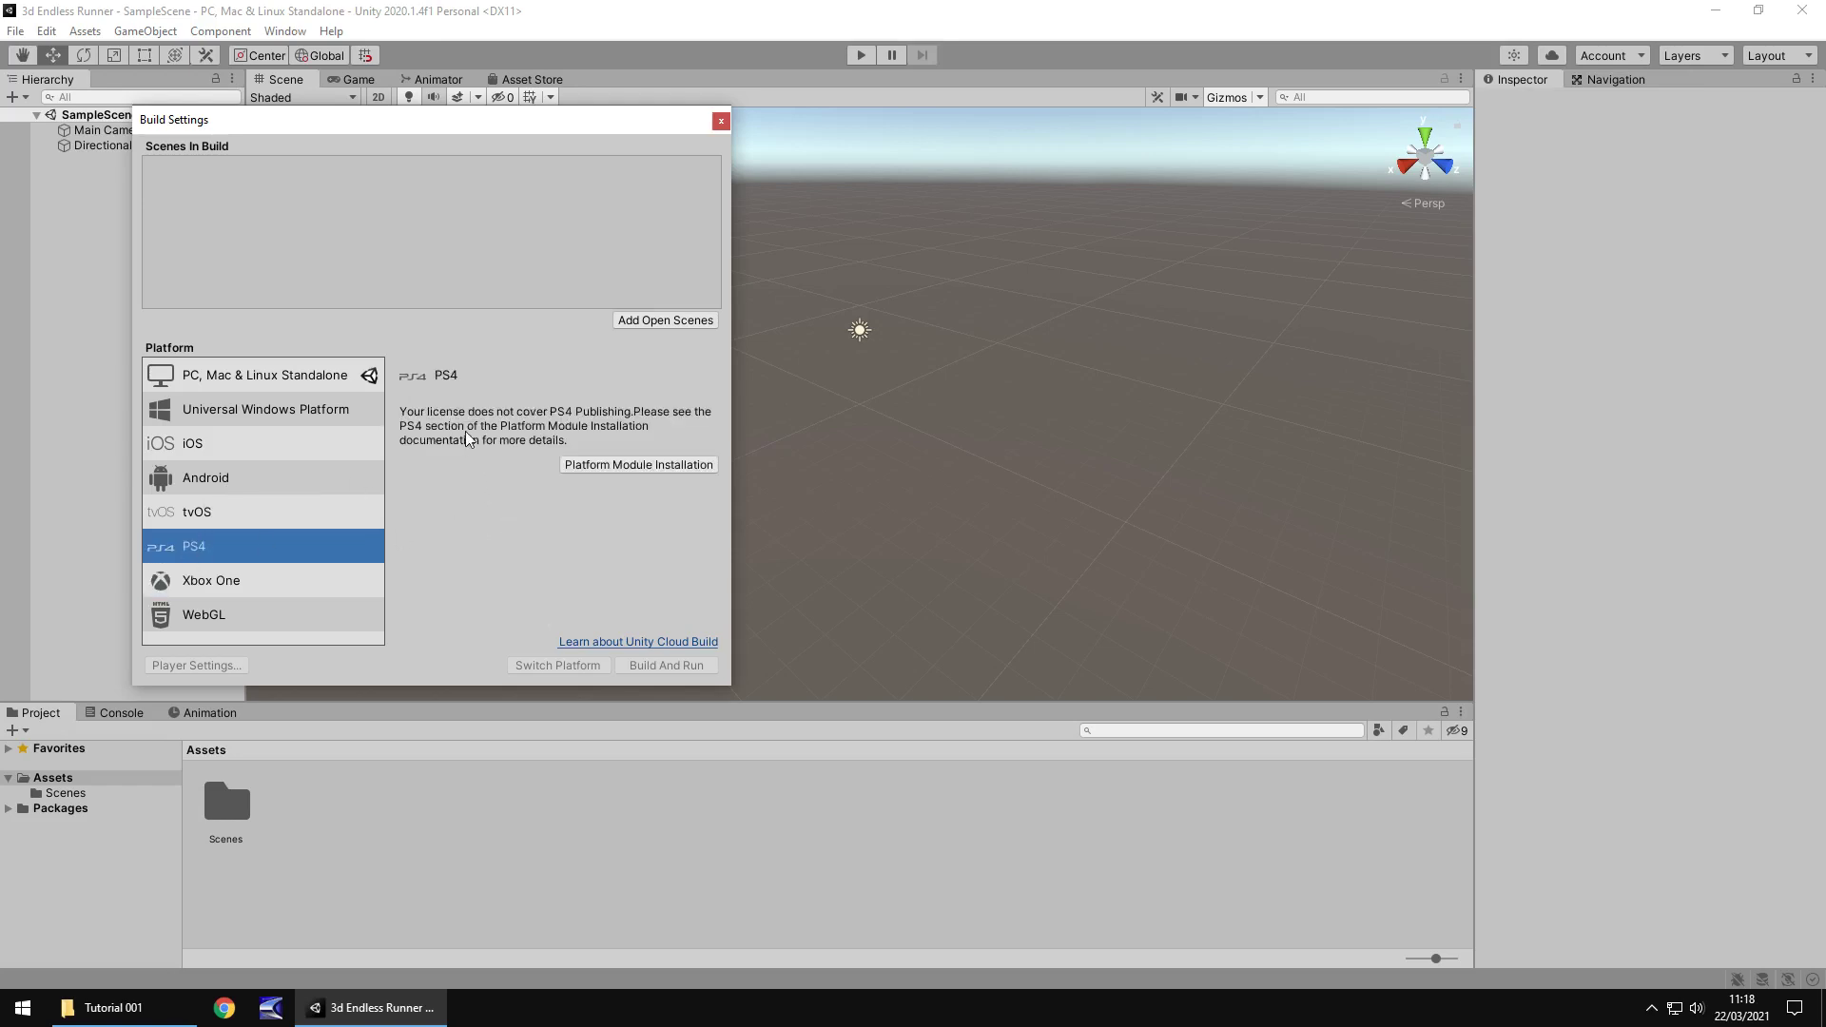
click(215, 515)
click(225, 487)
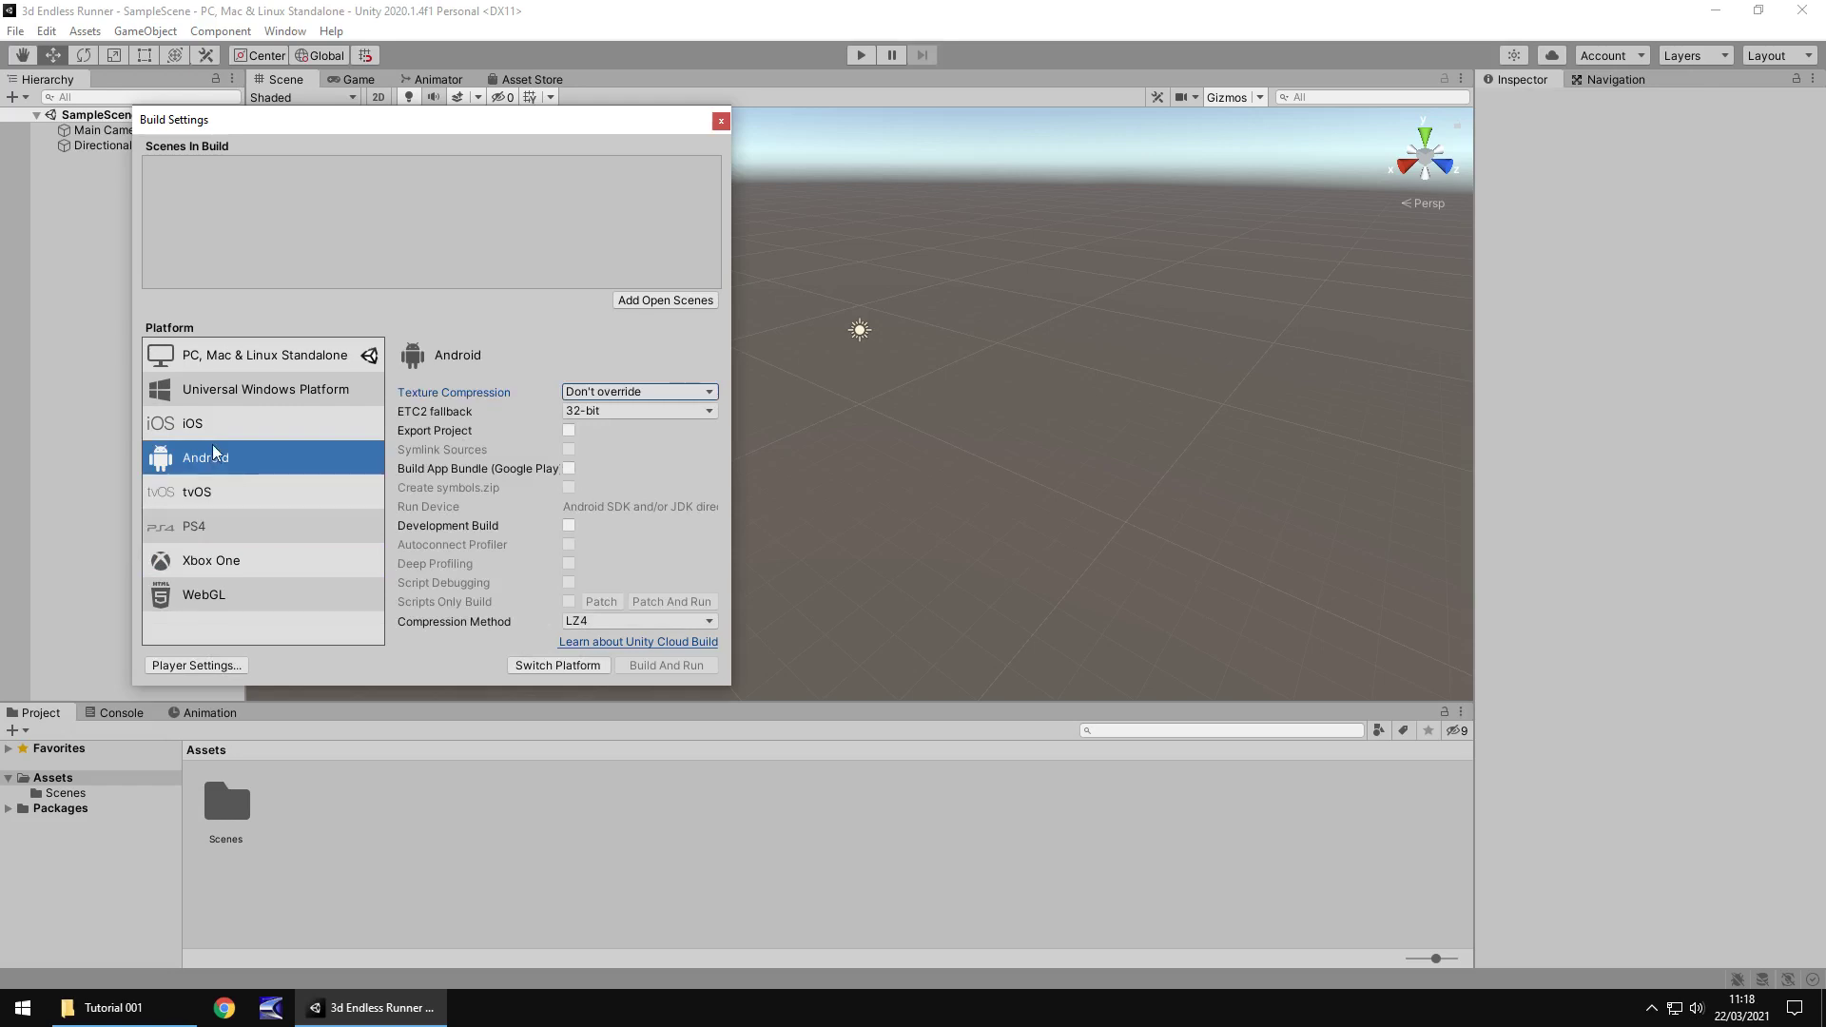
Step: Switch the build target to Android, then select PC, Mac & Linux Standalone
click(540, 664)
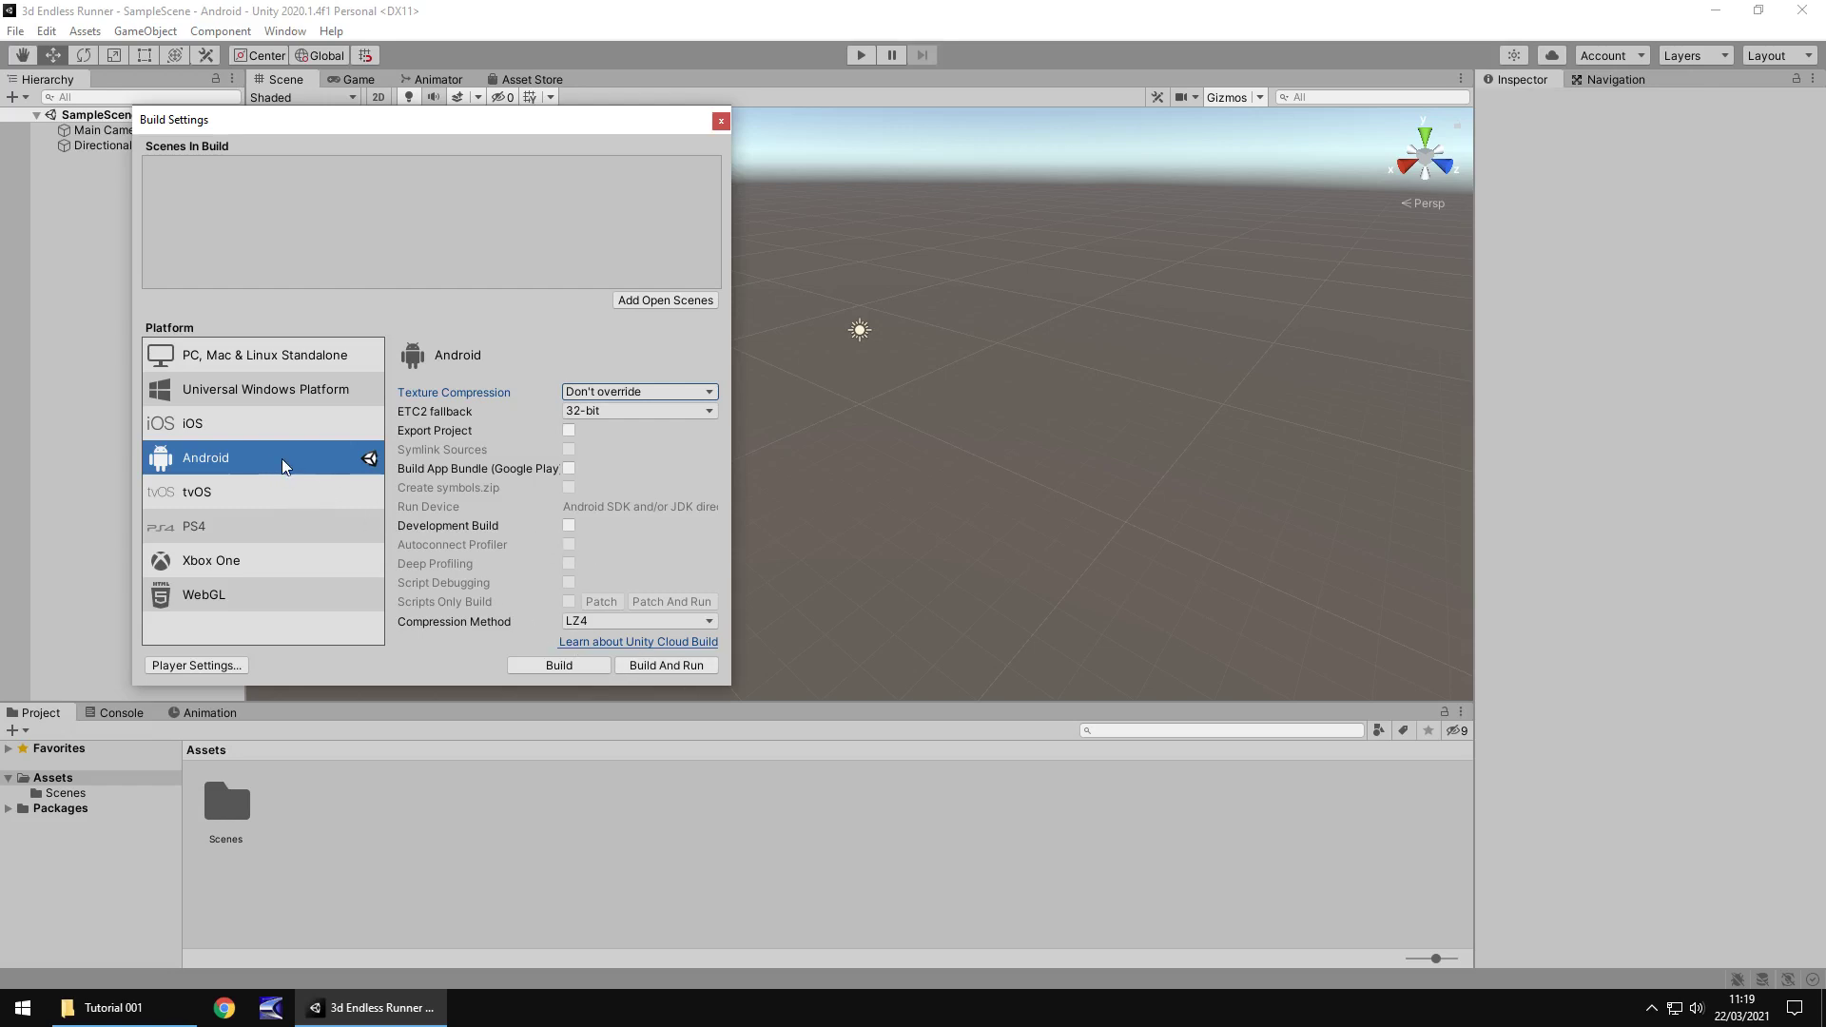
click(266, 357)
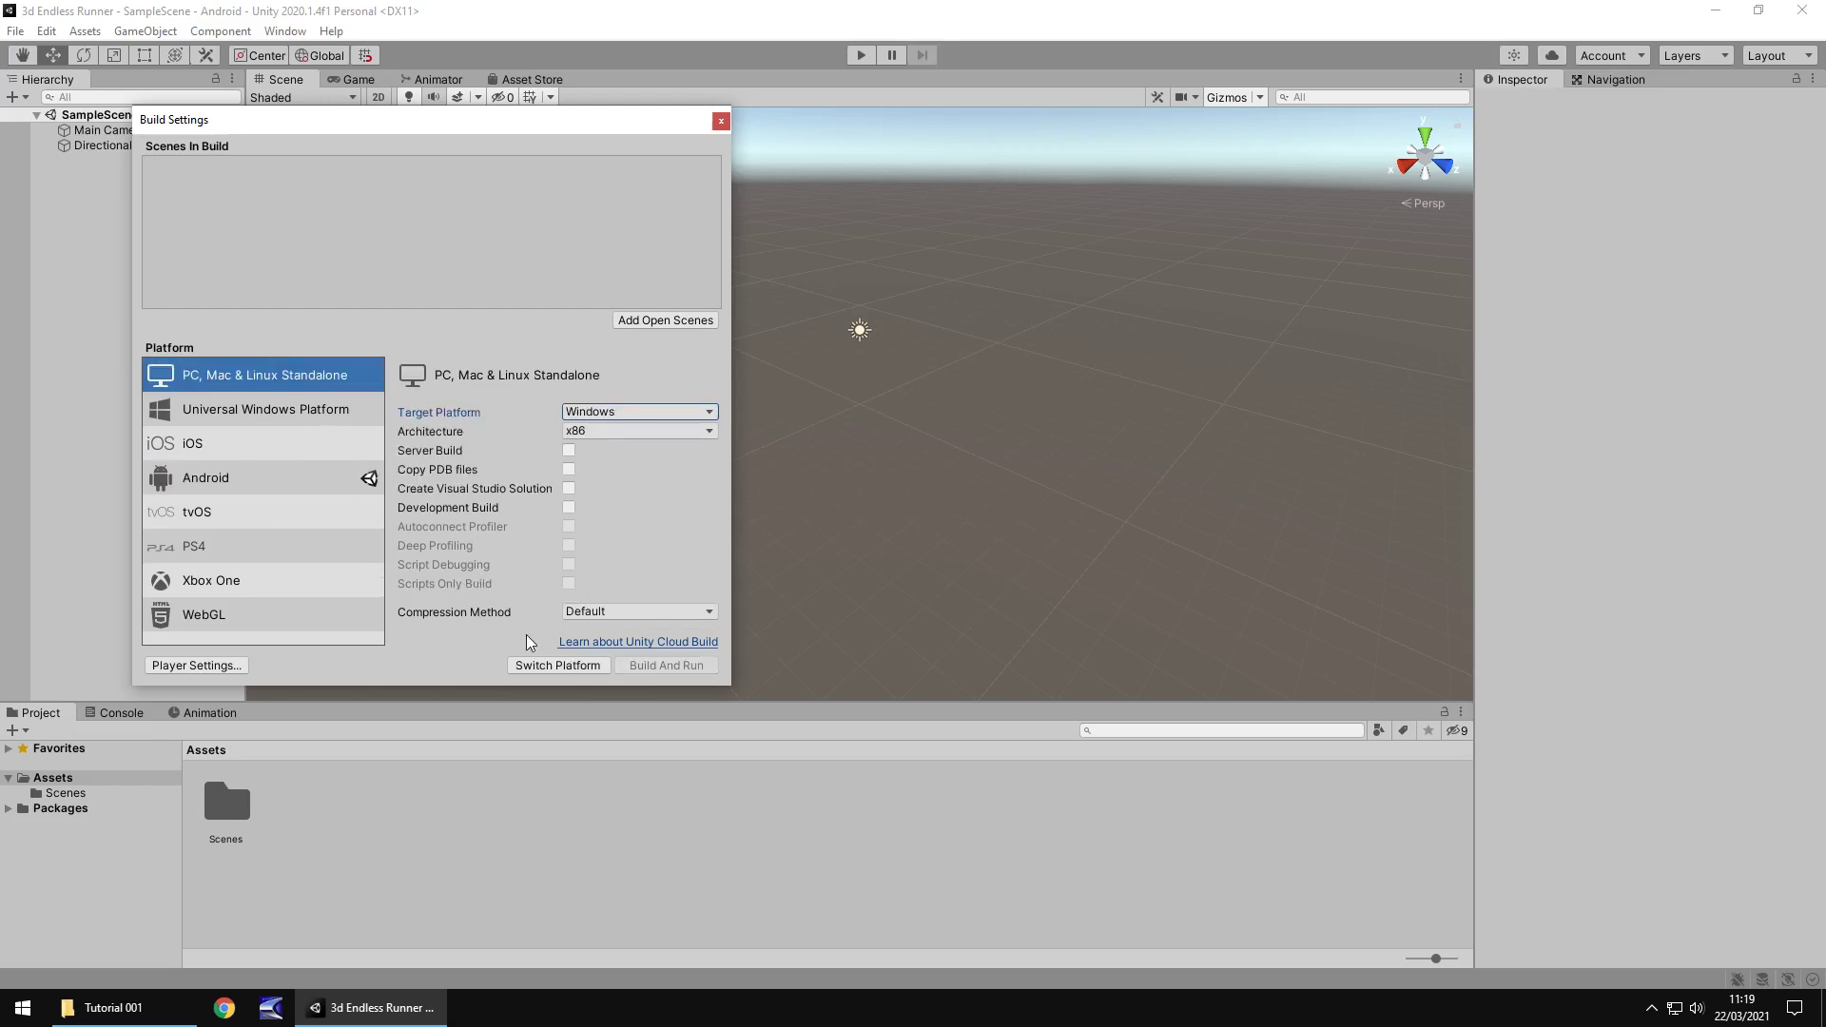
Step: Switch the build target to PC, Mac & Linux Standalone and close Build Settings
click(558, 666)
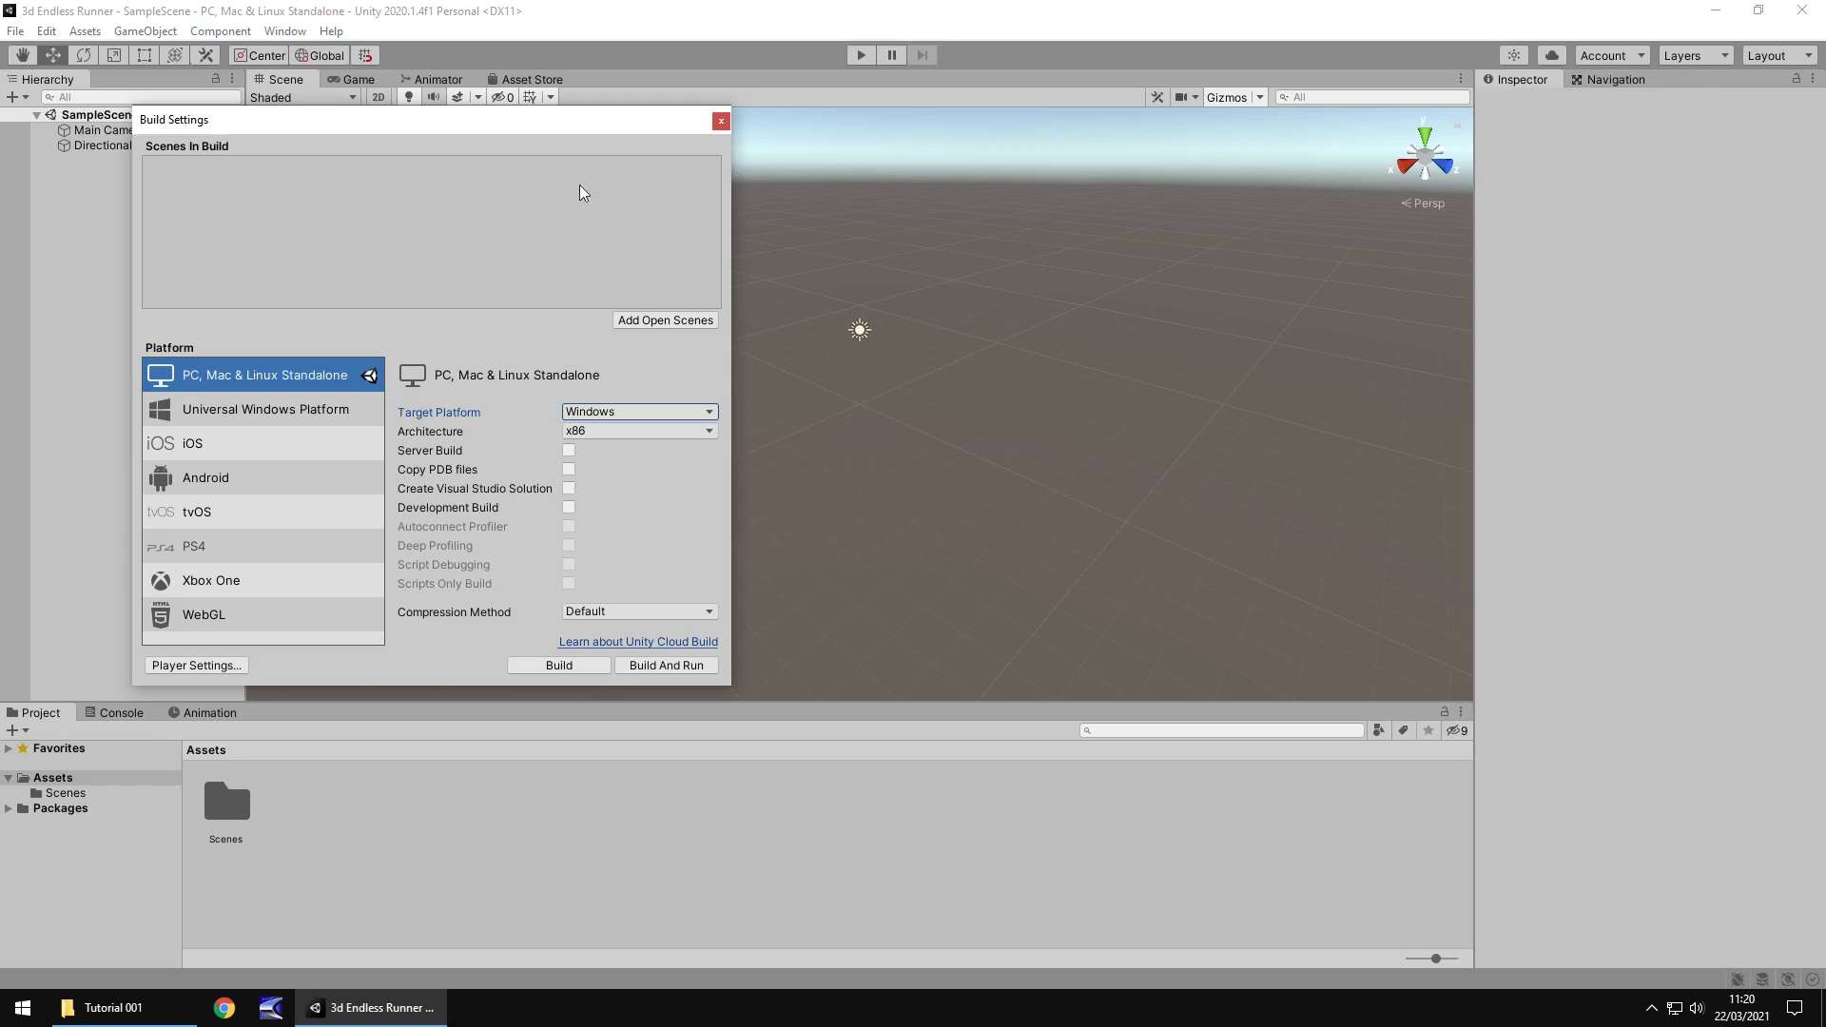
click(721, 120)
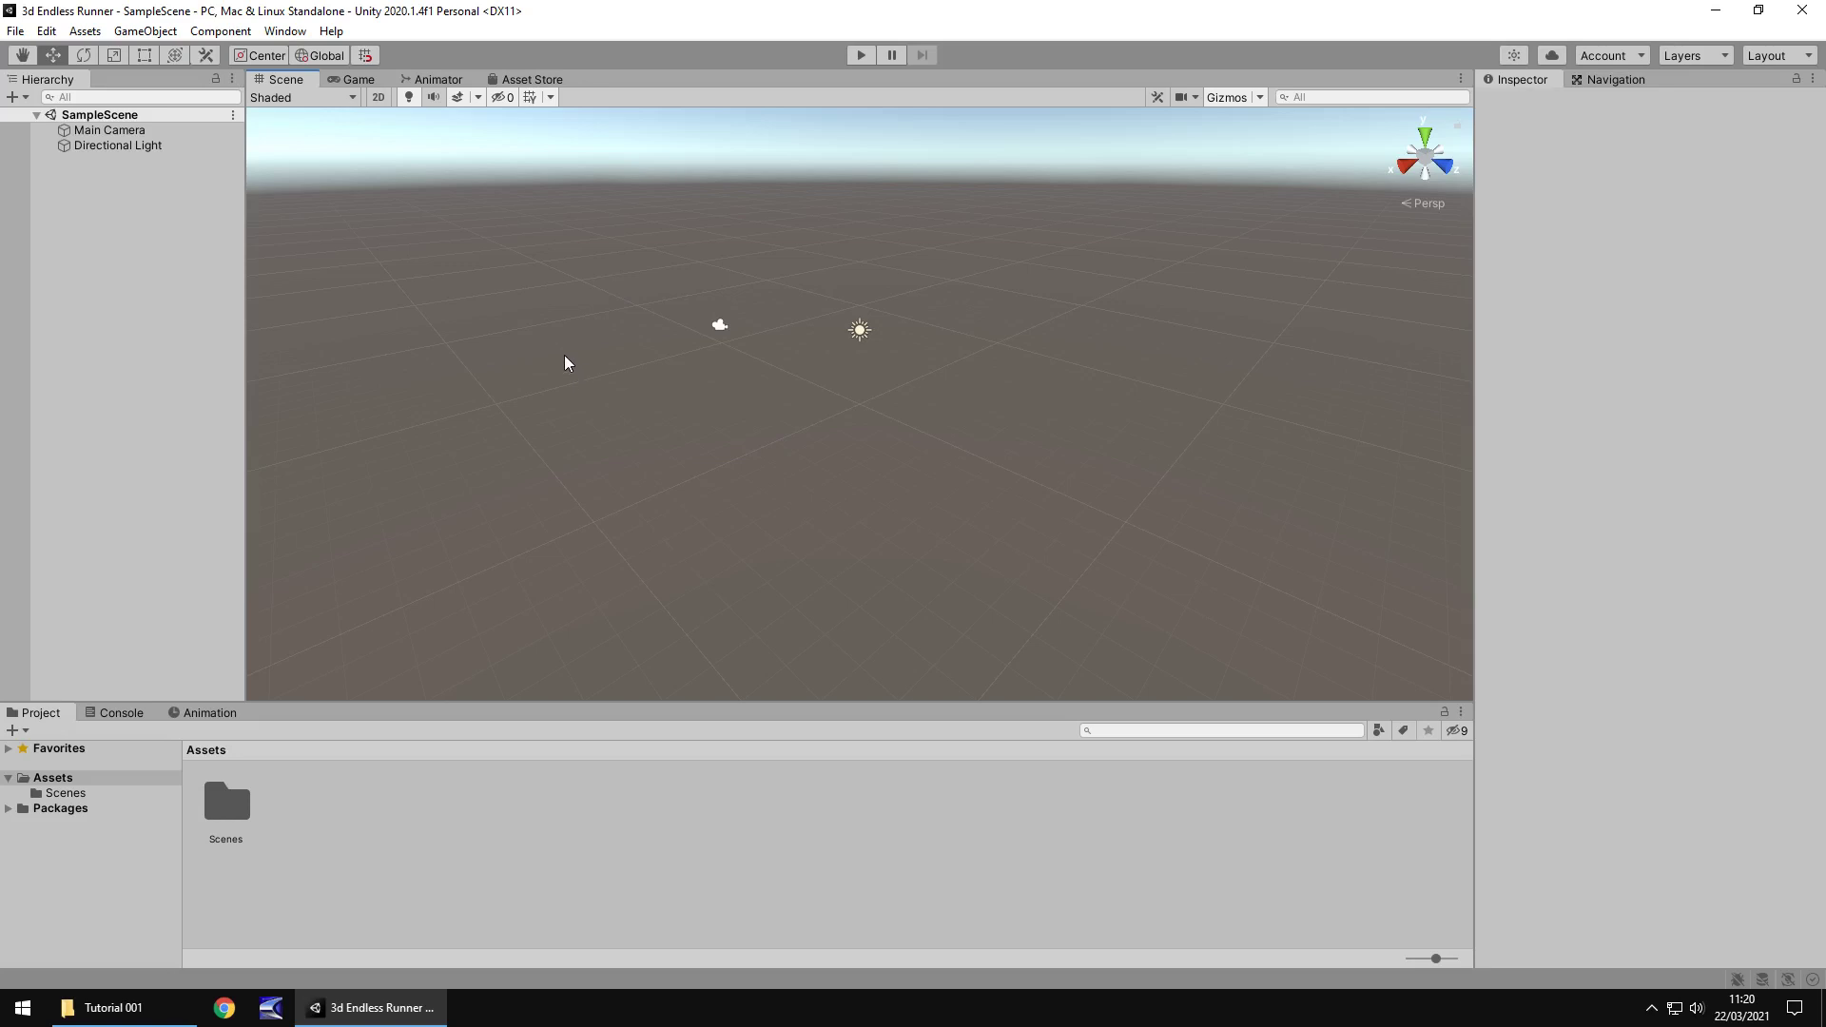
Step: Create a 3D Cube at 0, 0, 0 from the GameObject menu and zoom in on it
click(145, 31)
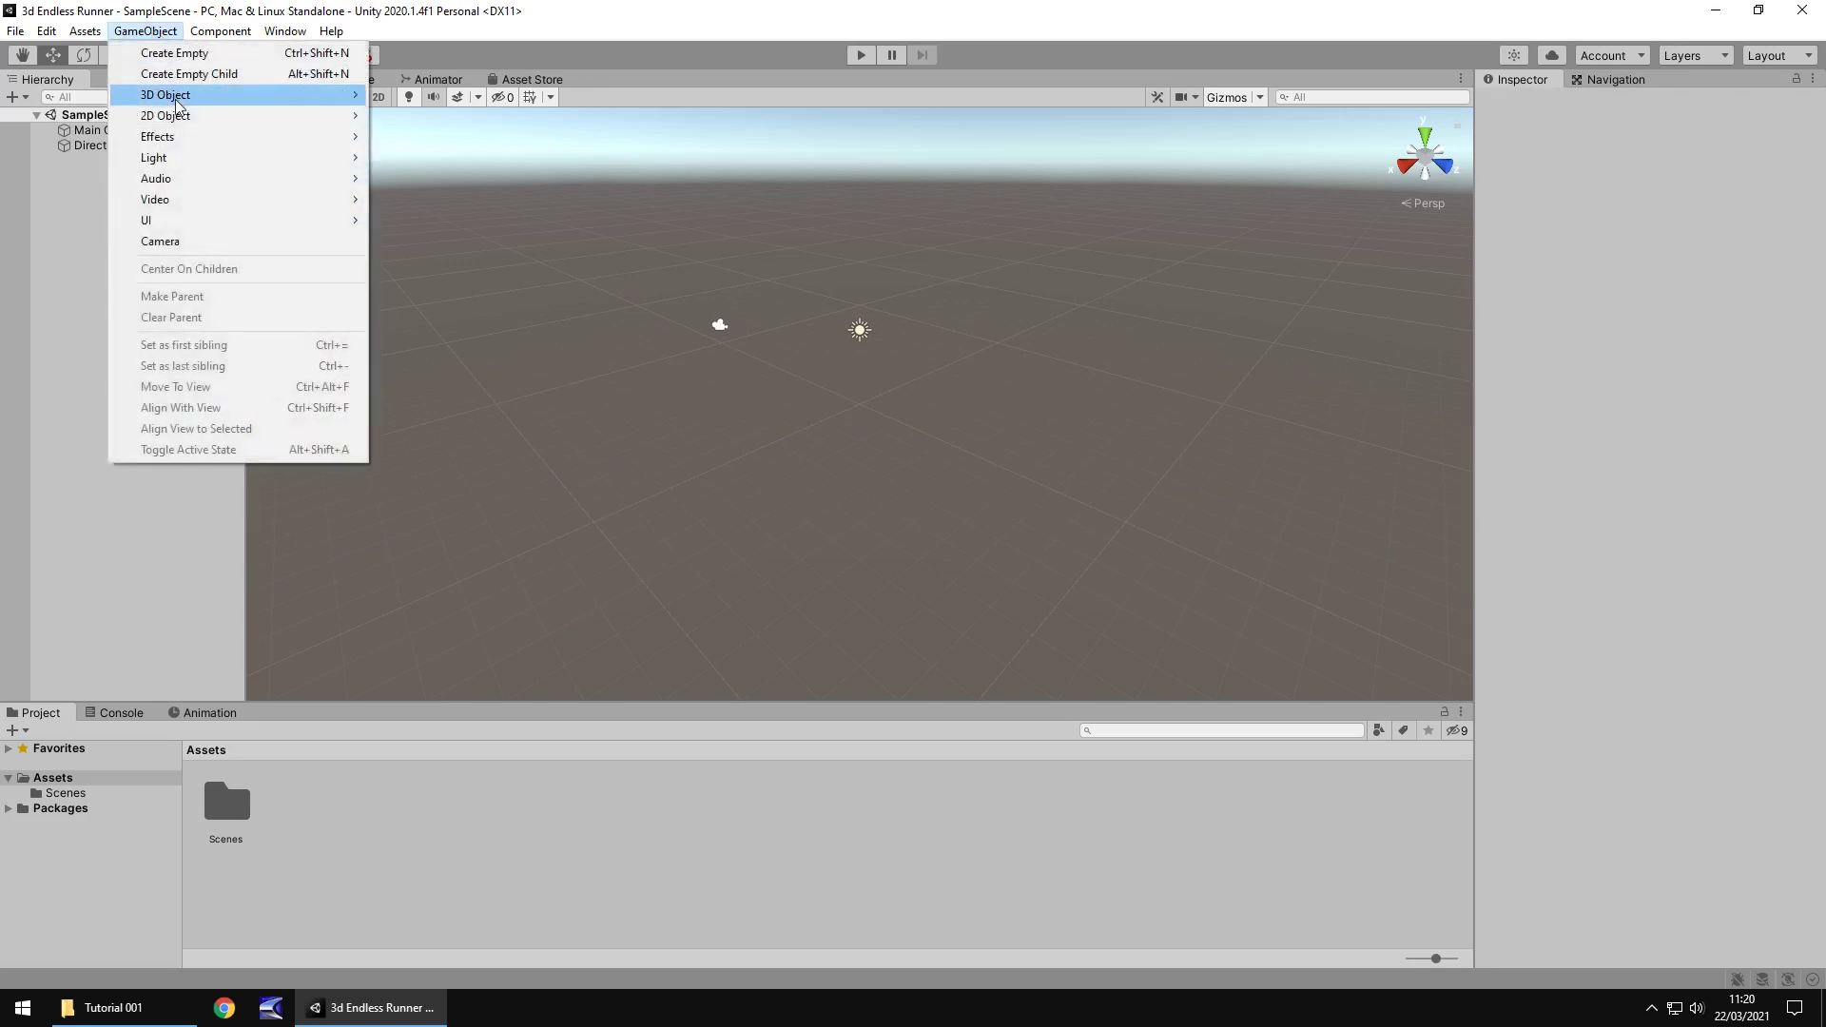
mouse_move(180, 105)
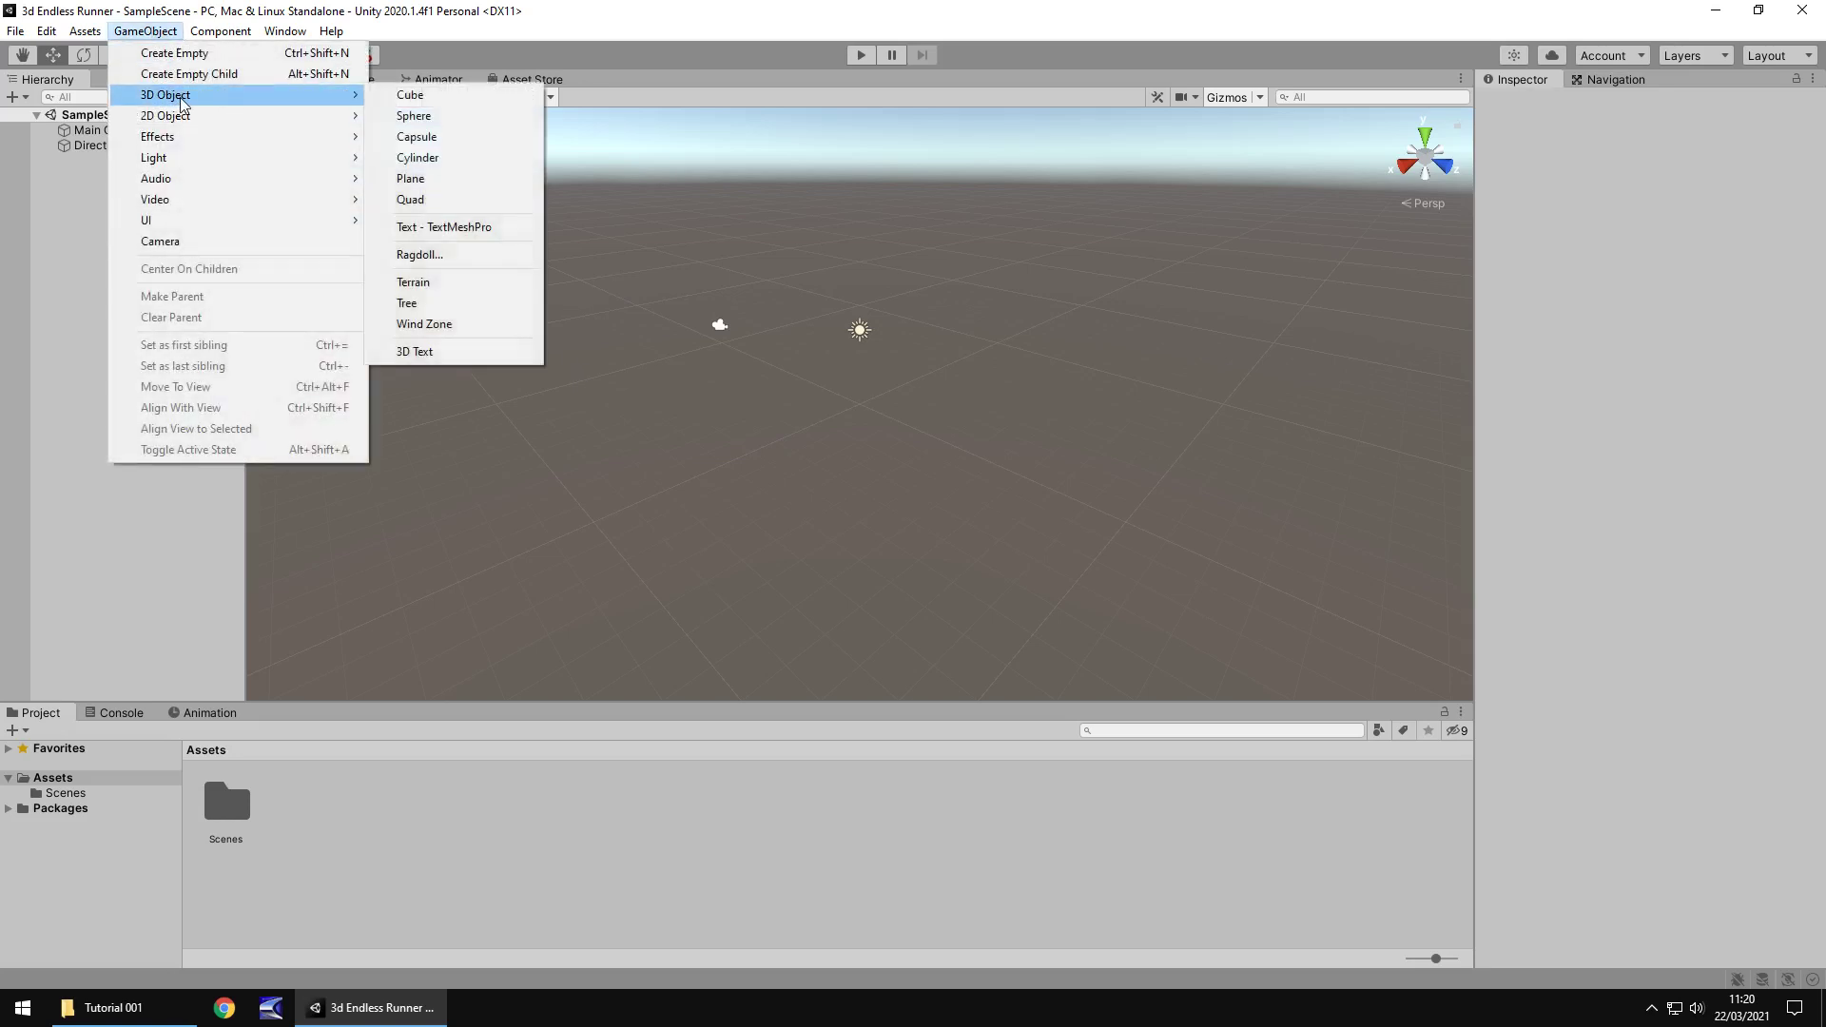
click(440, 100)
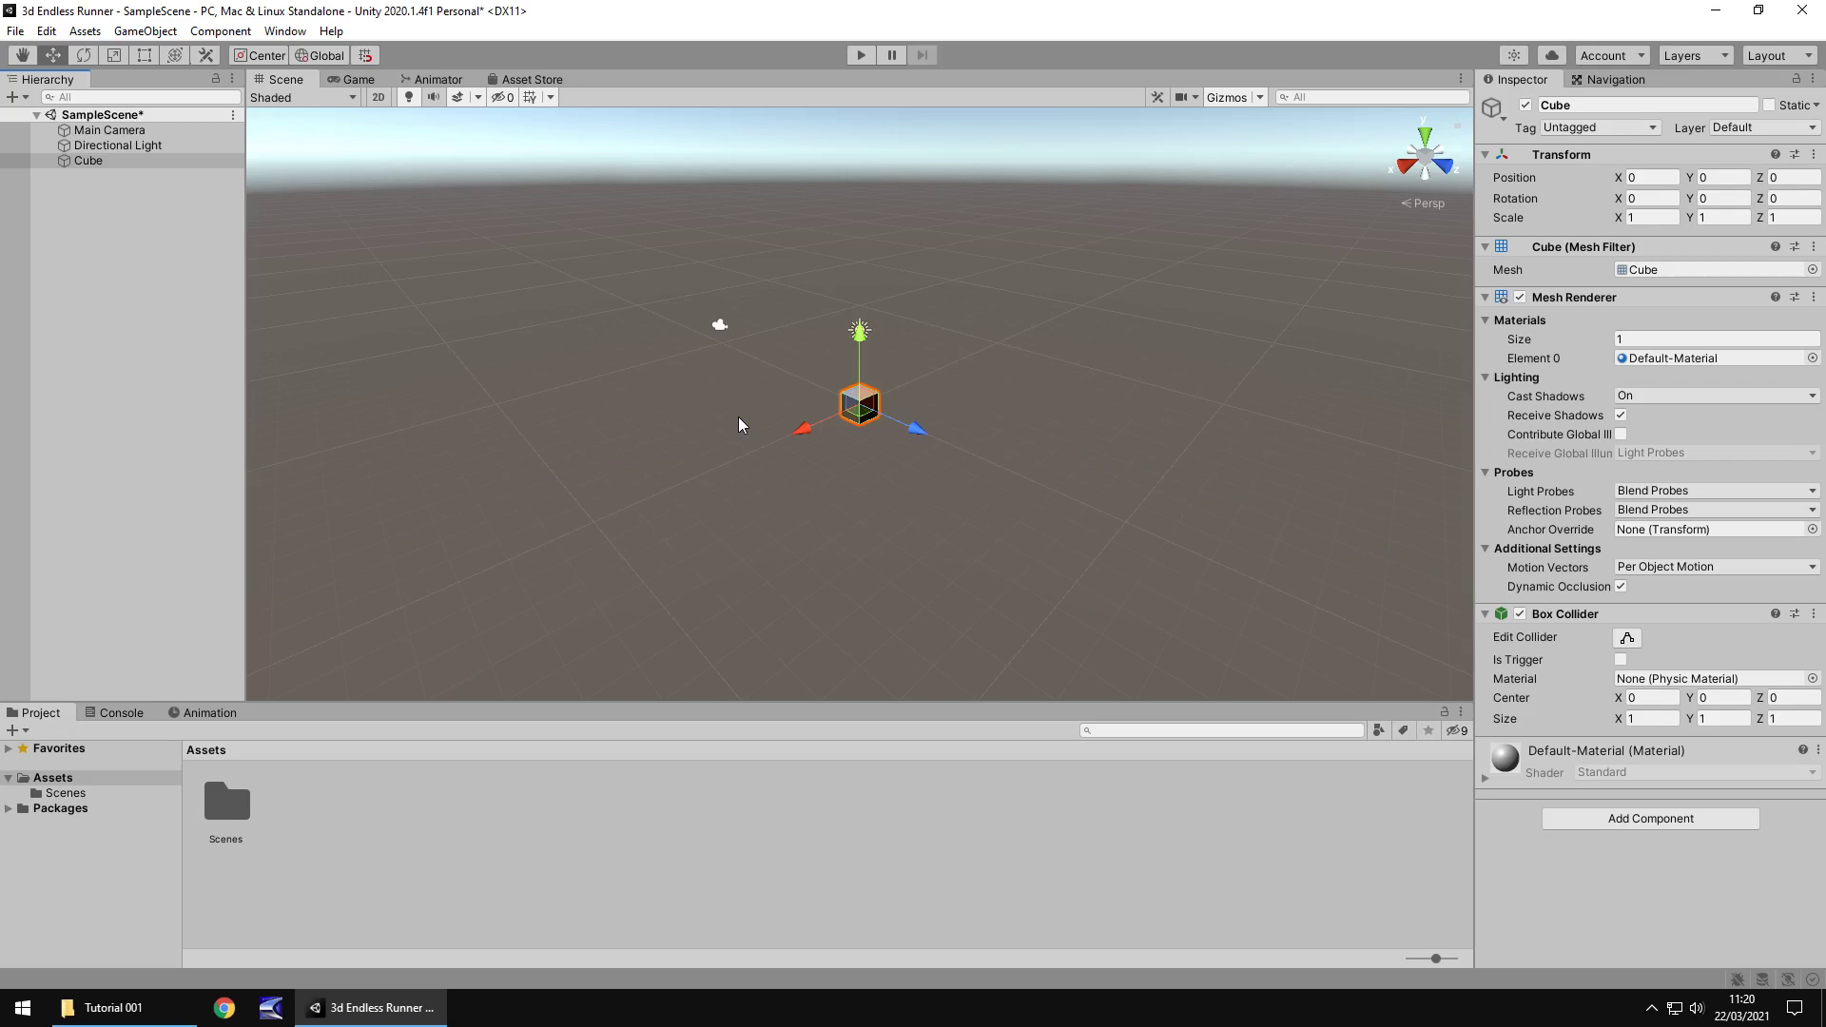
scroll(862, 496, up, 5)
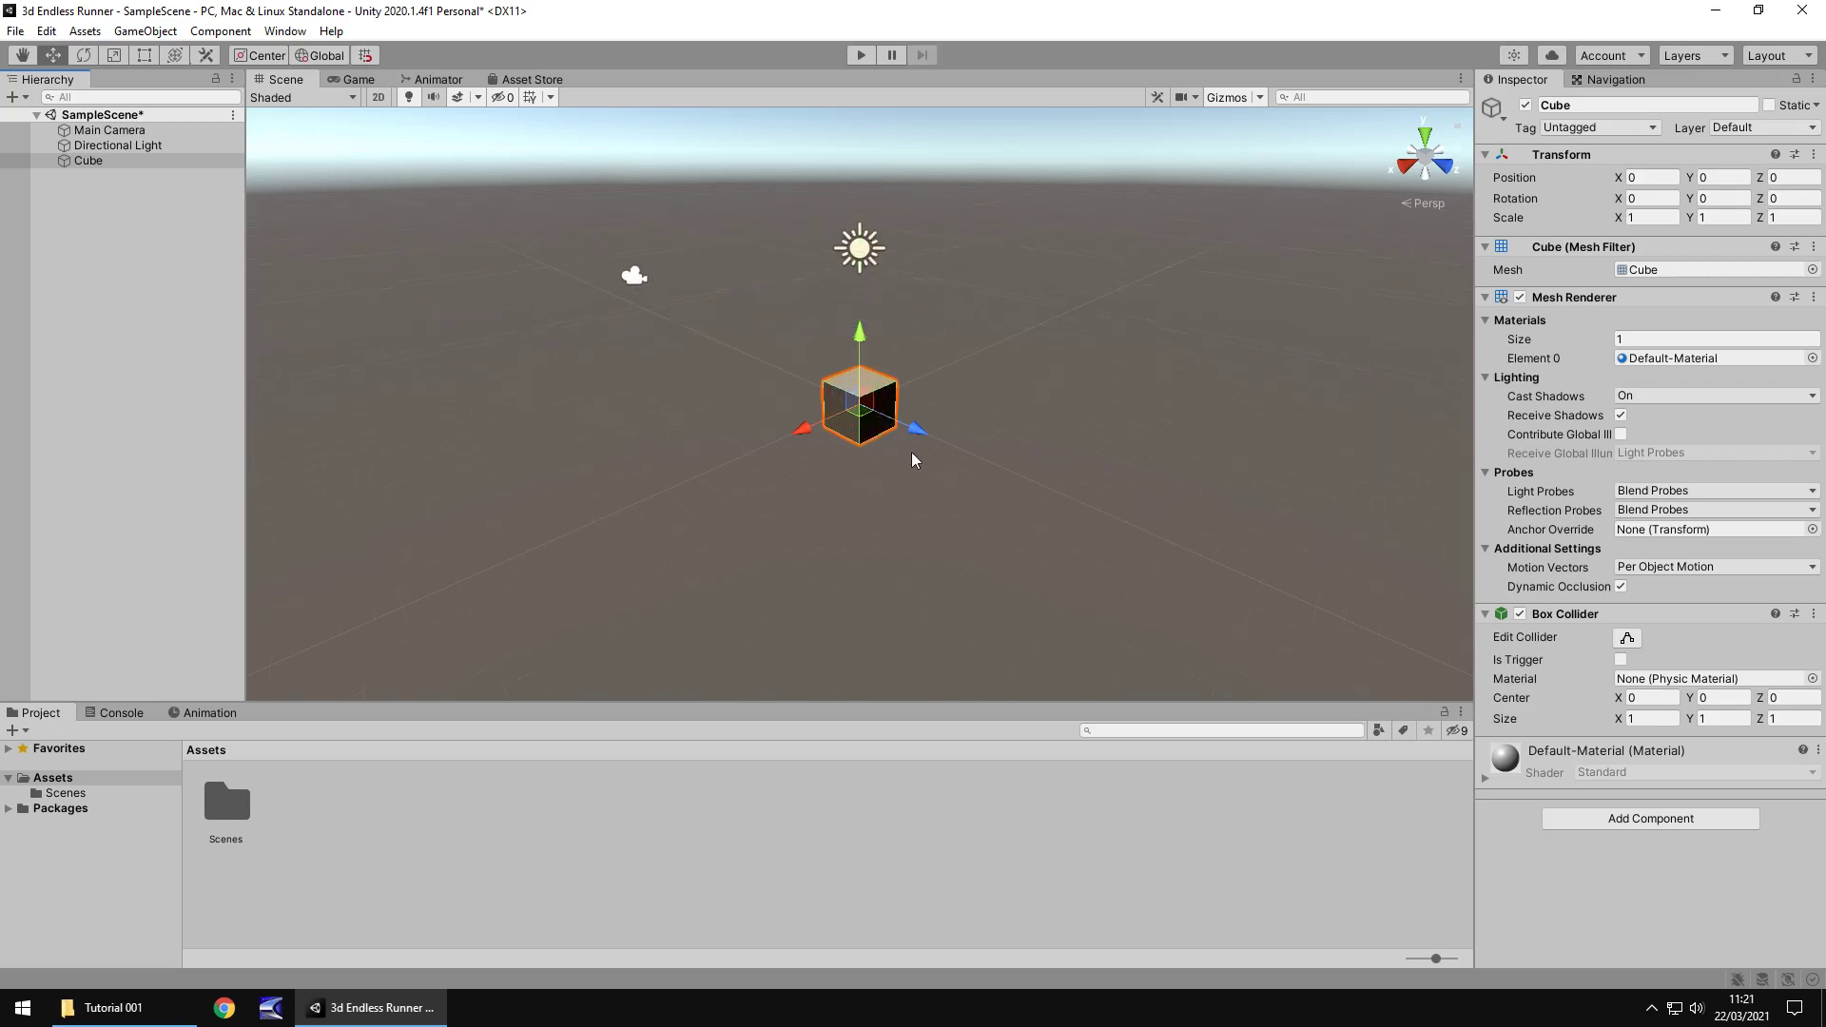
scroll(909, 449, up, 3)
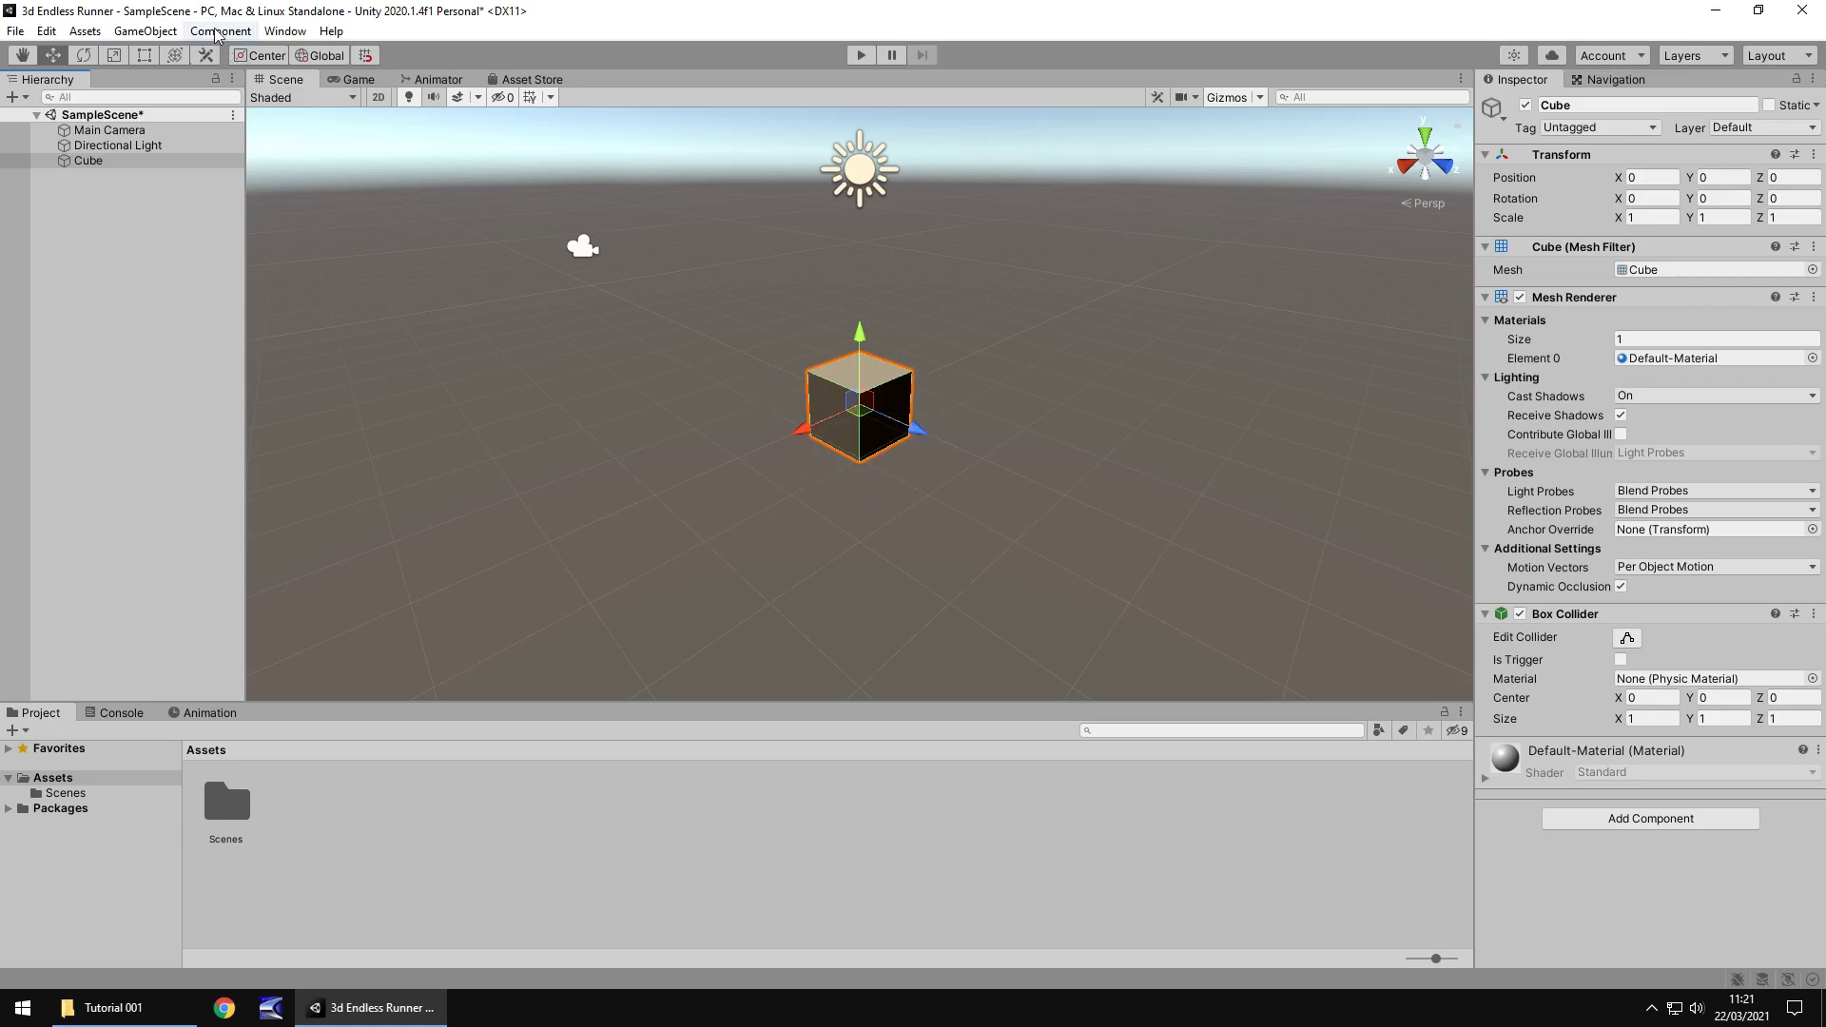
Step: Tick Auto Generate in the Lighting window, then close the window
click(287, 33)
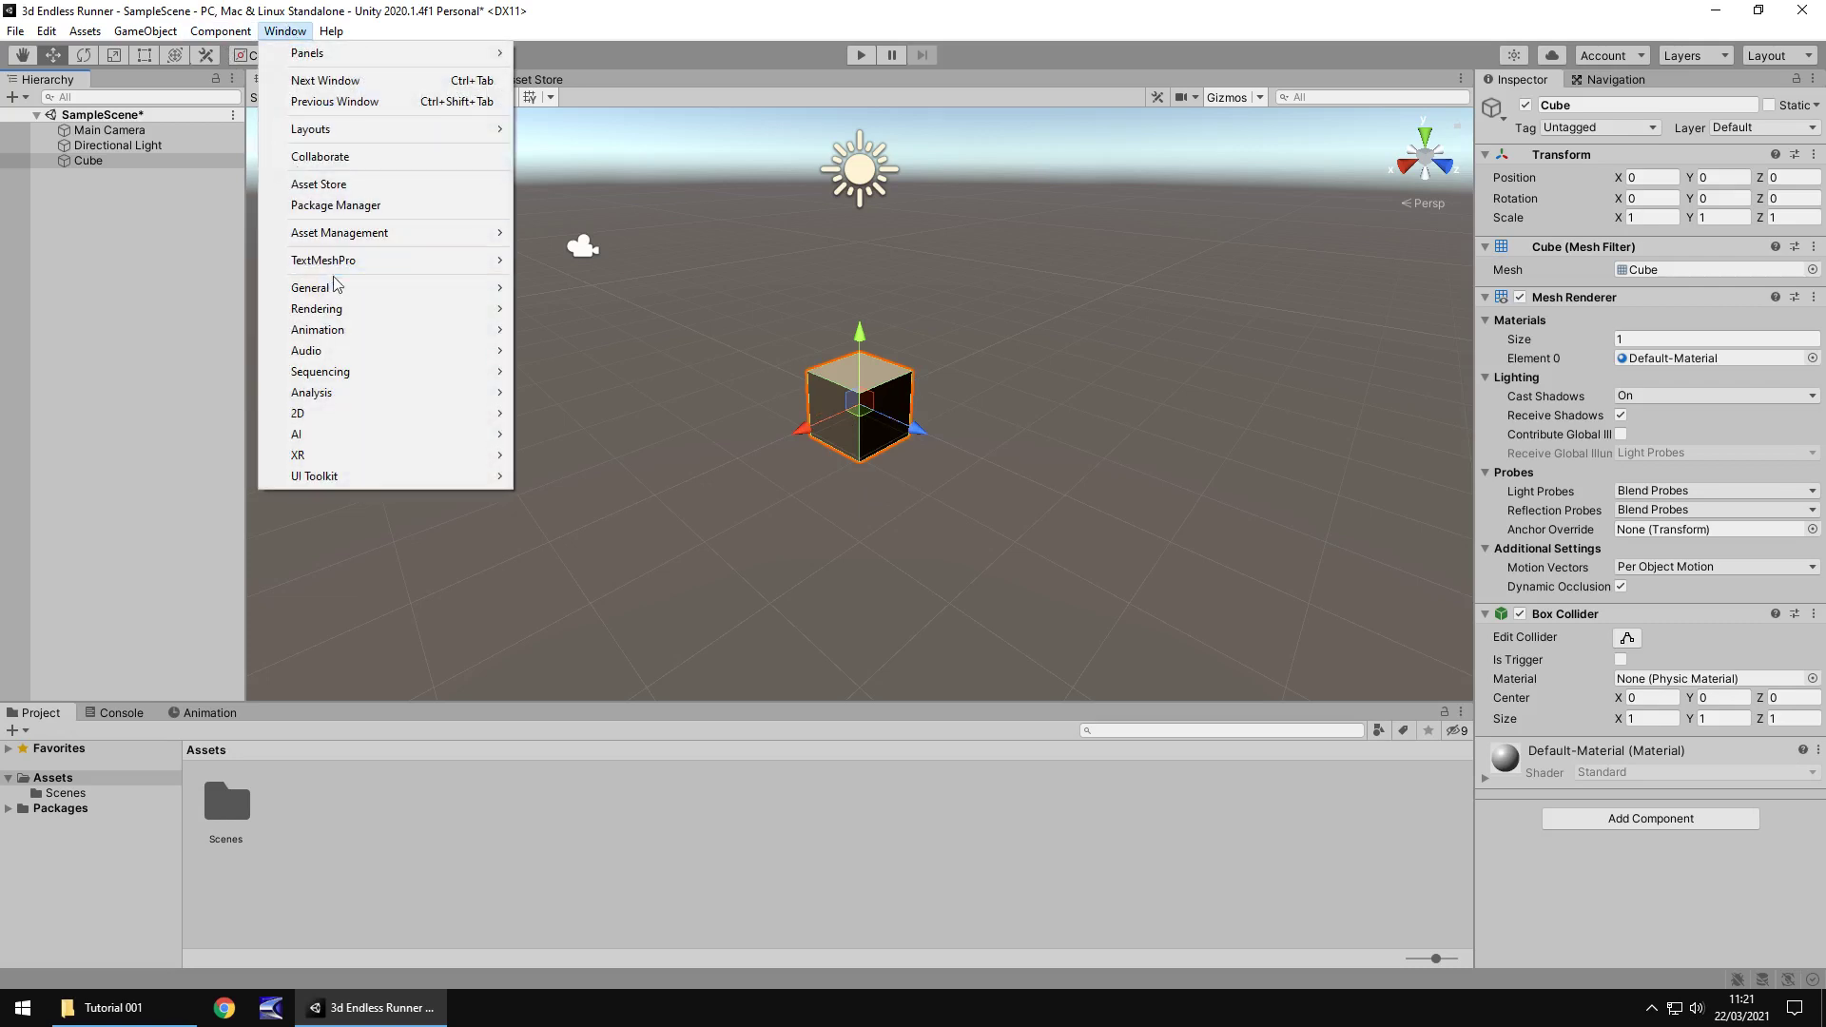
mouse_move(351, 309)
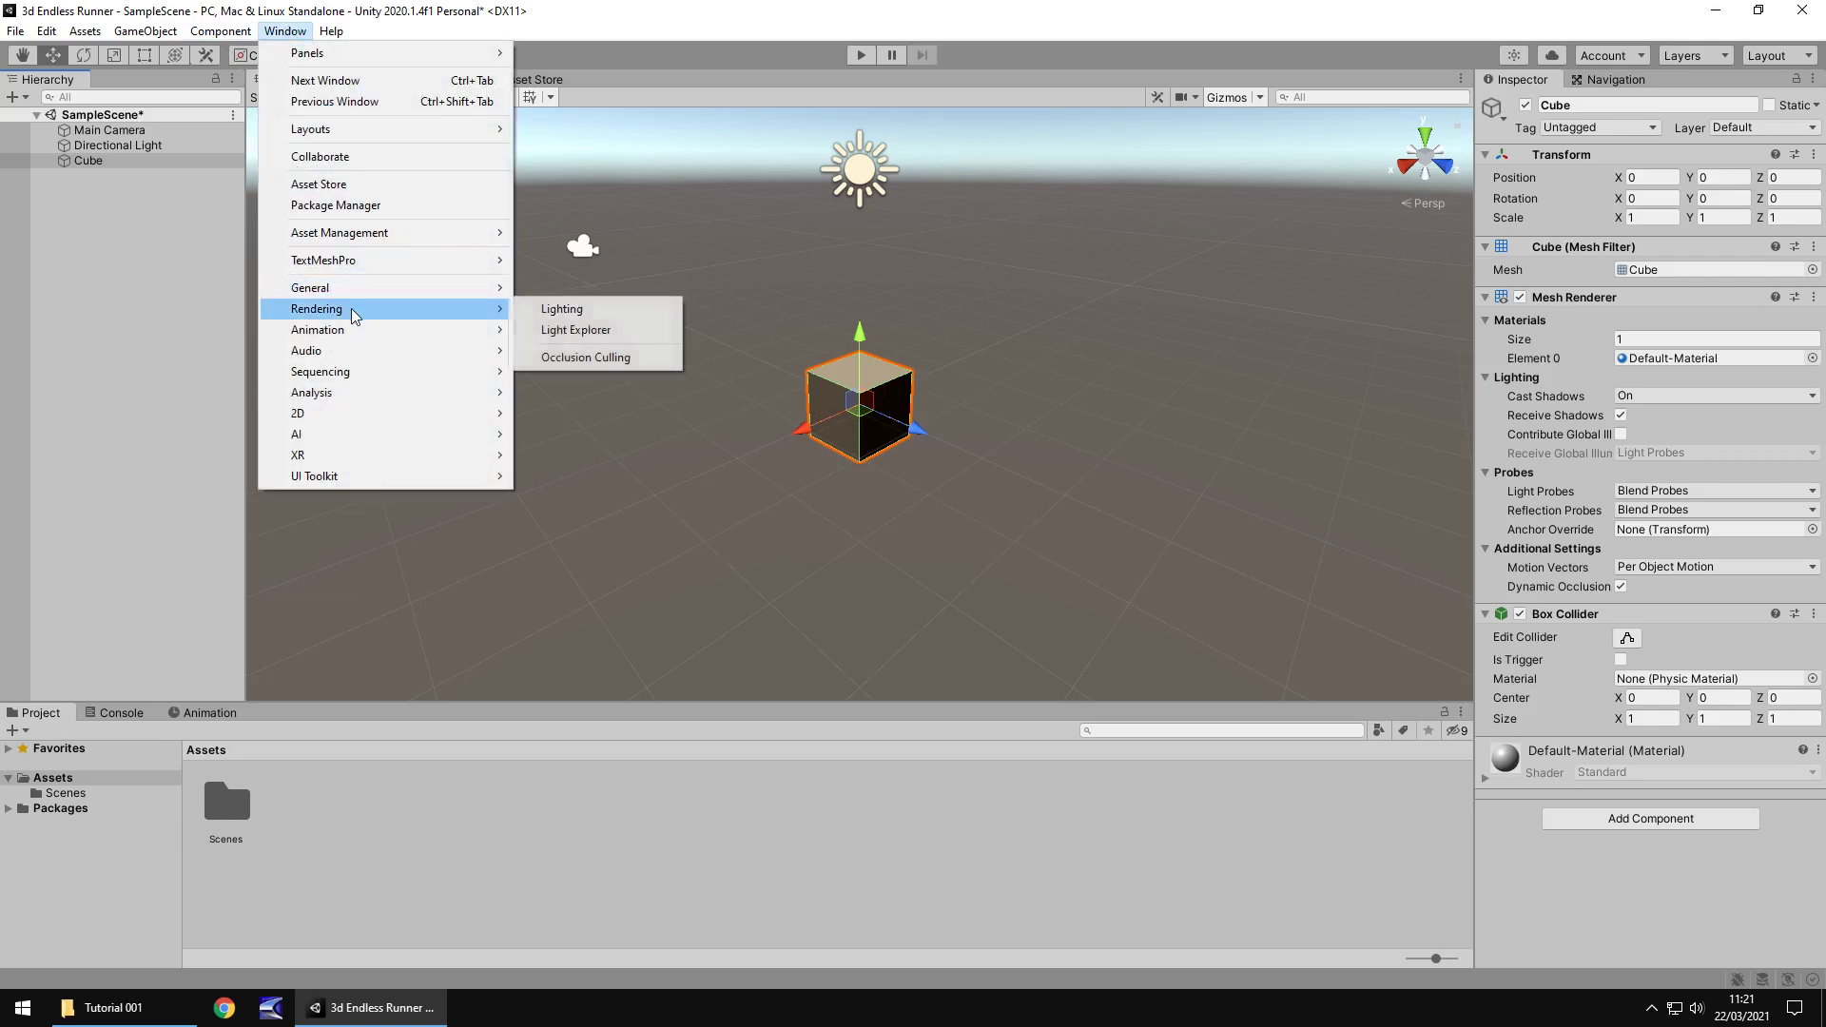
click(555, 310)
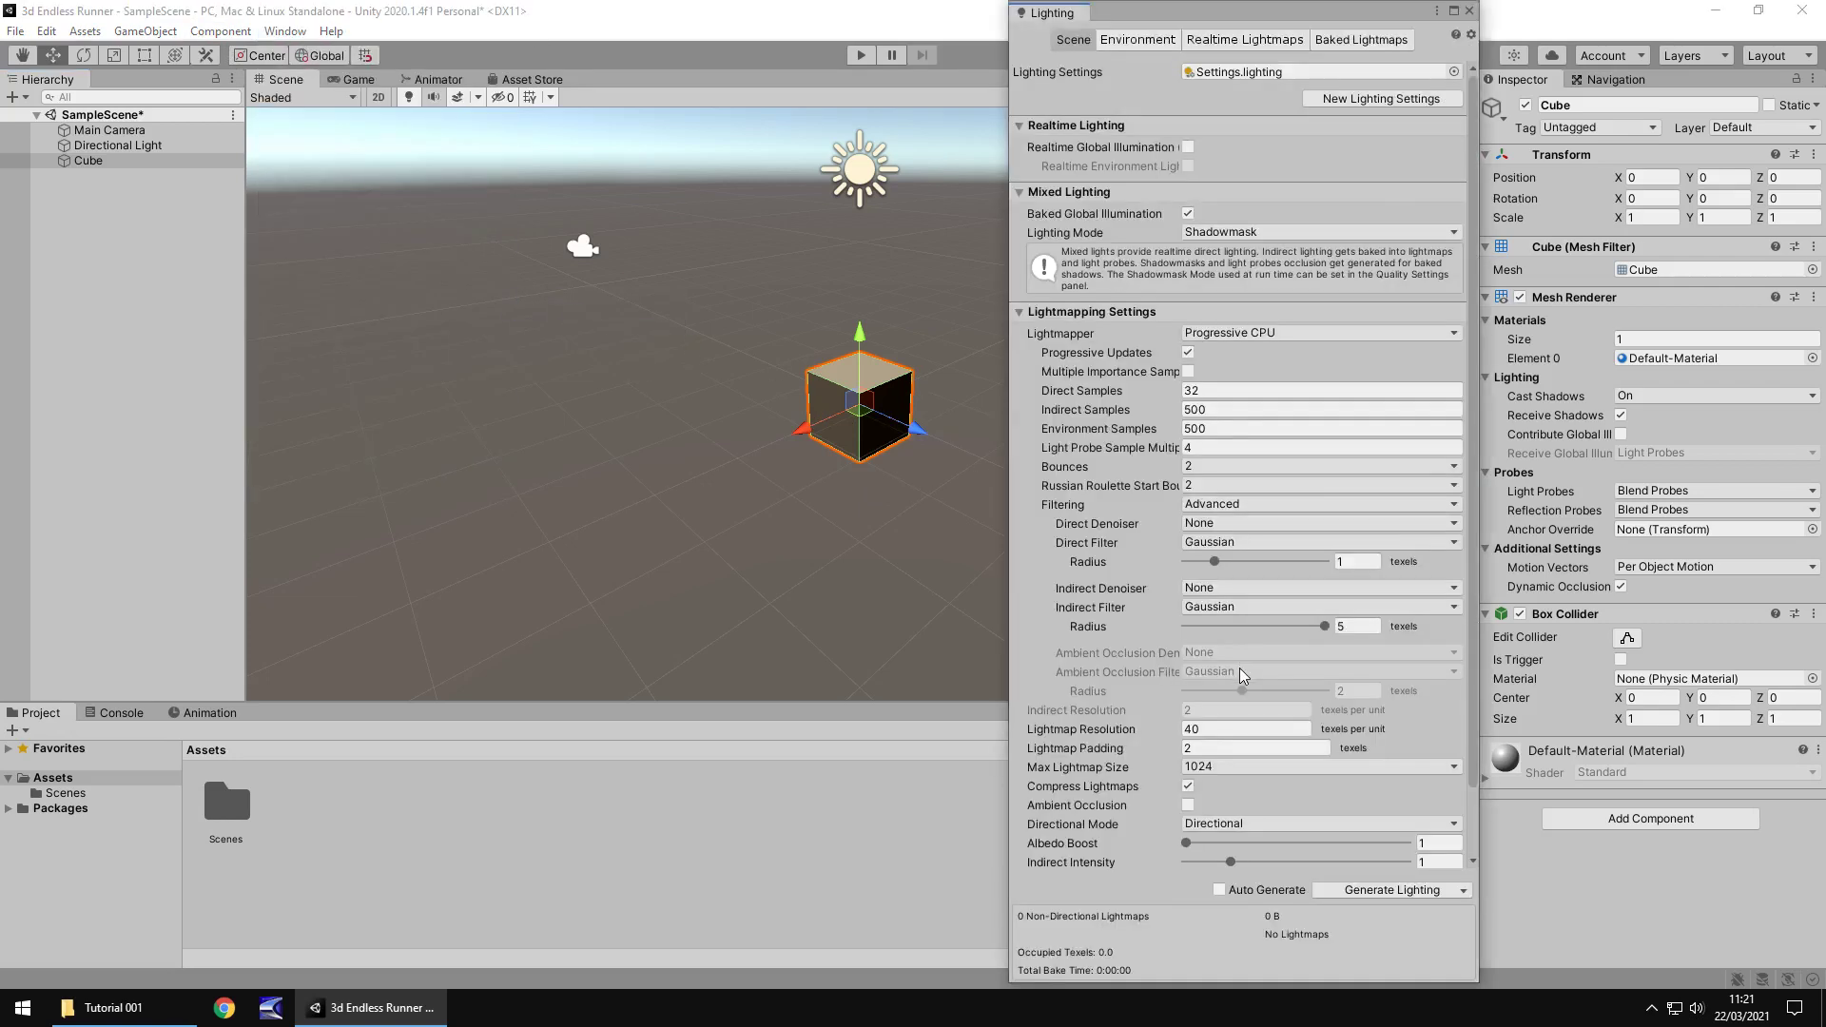
click(1218, 889)
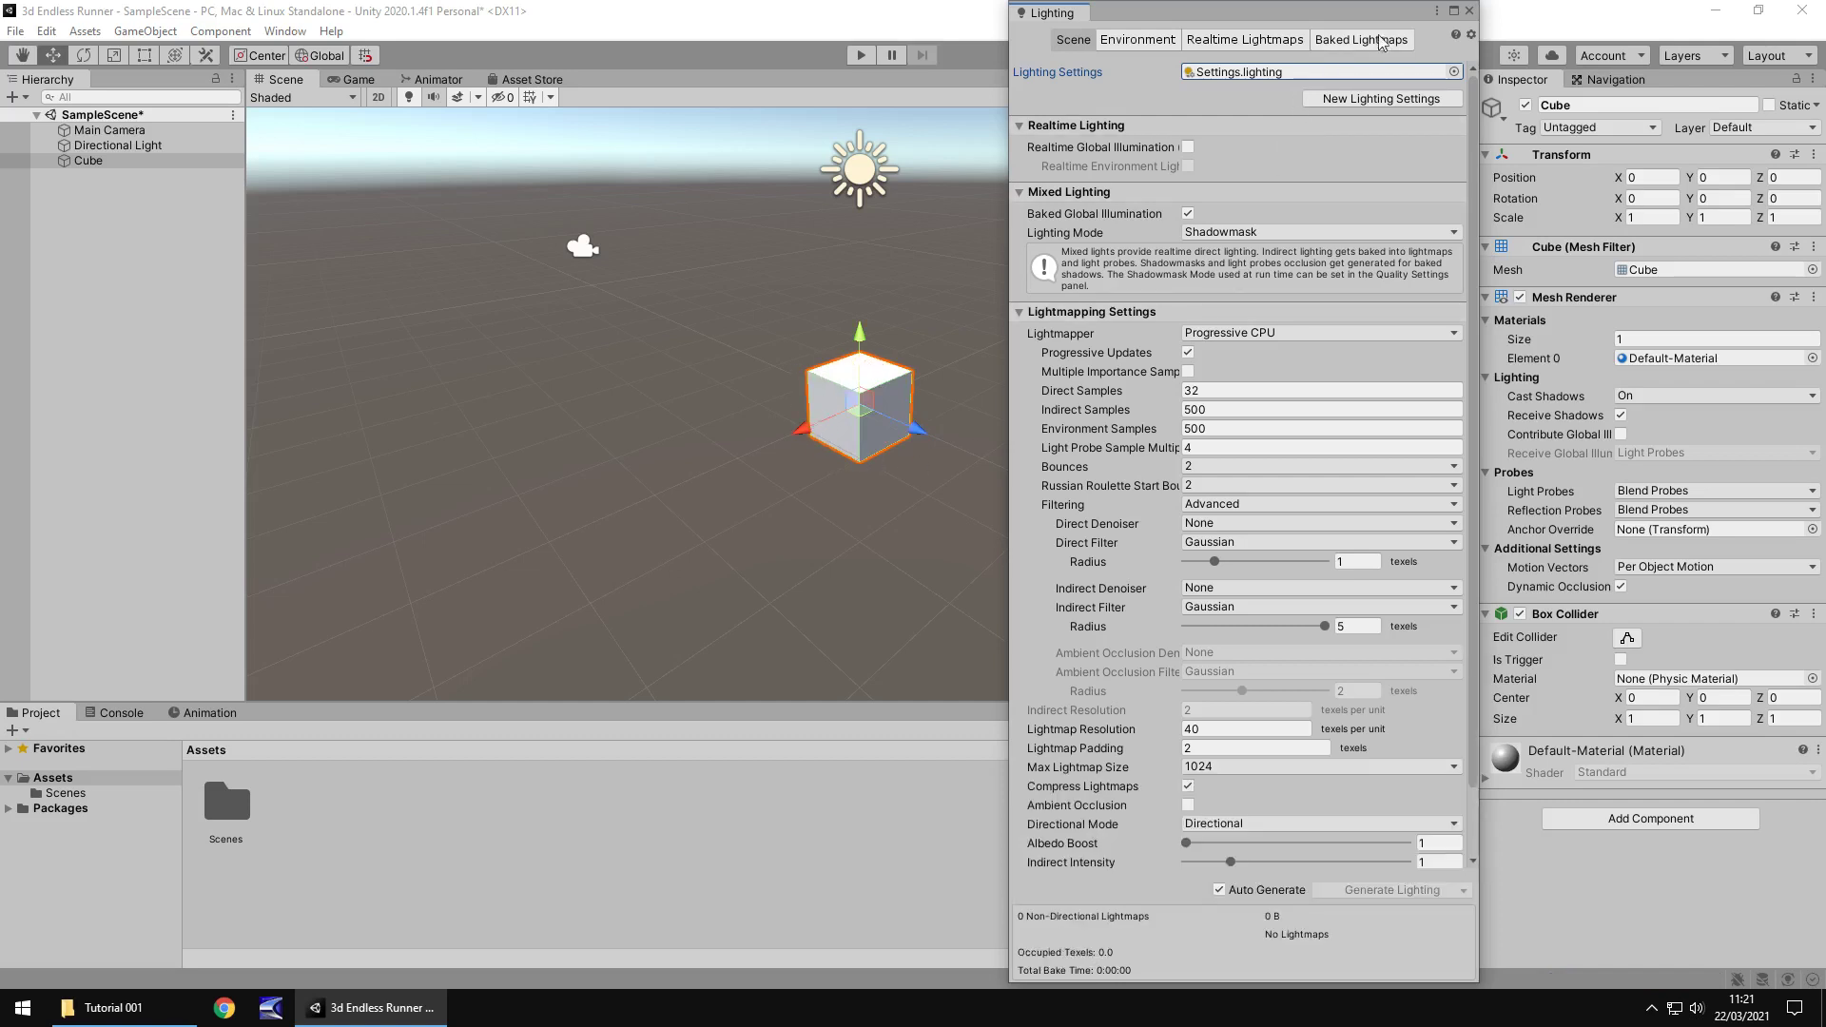
click(1469, 10)
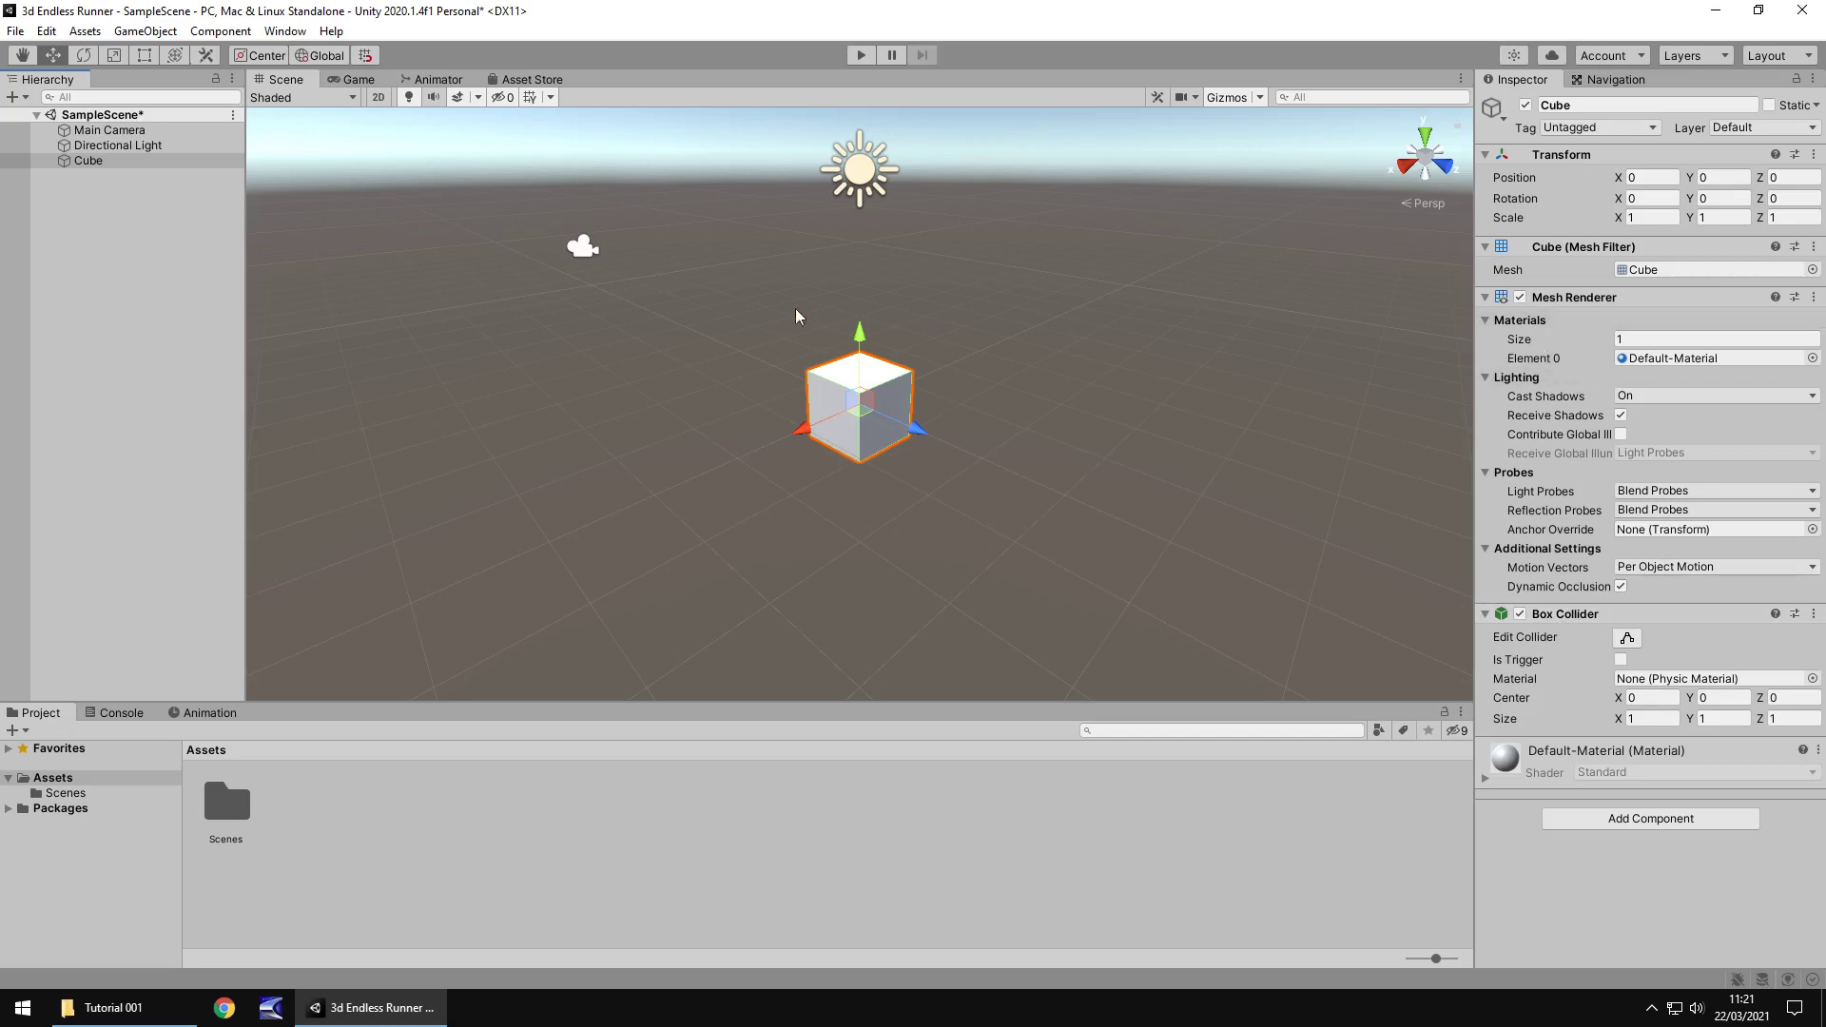
click(1520, 298)
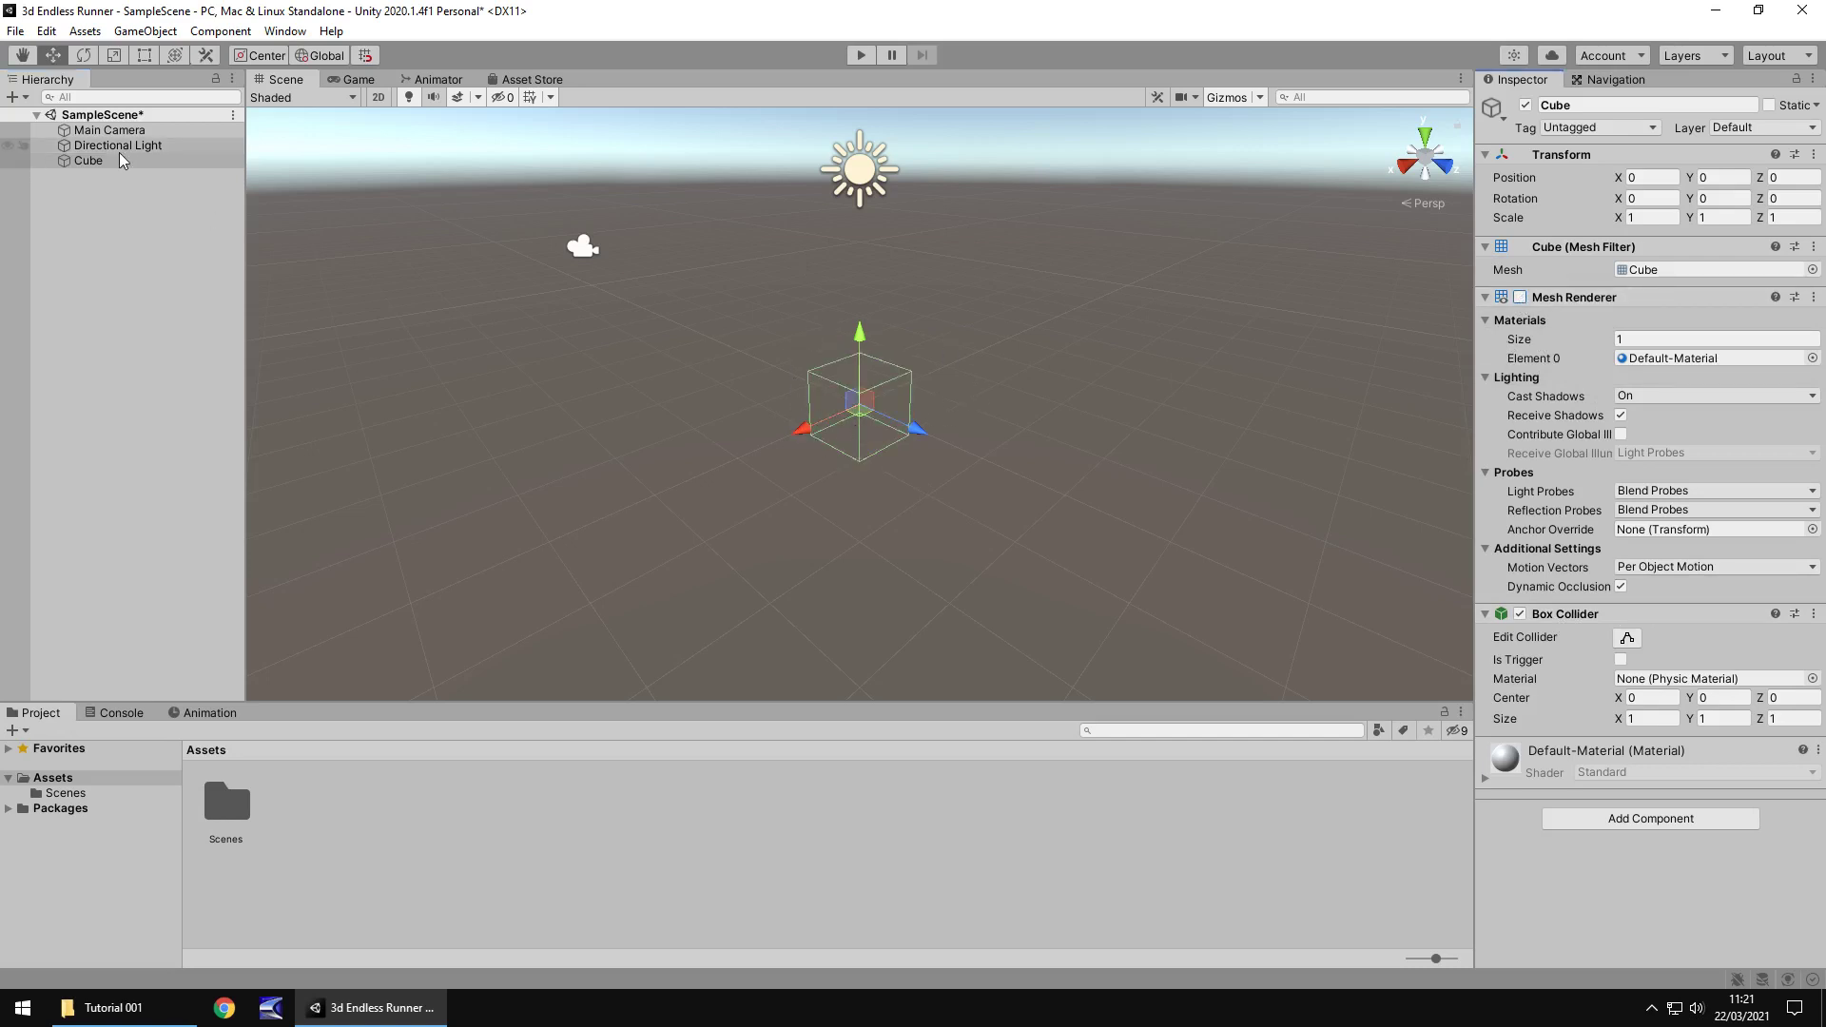
click(24, 160)
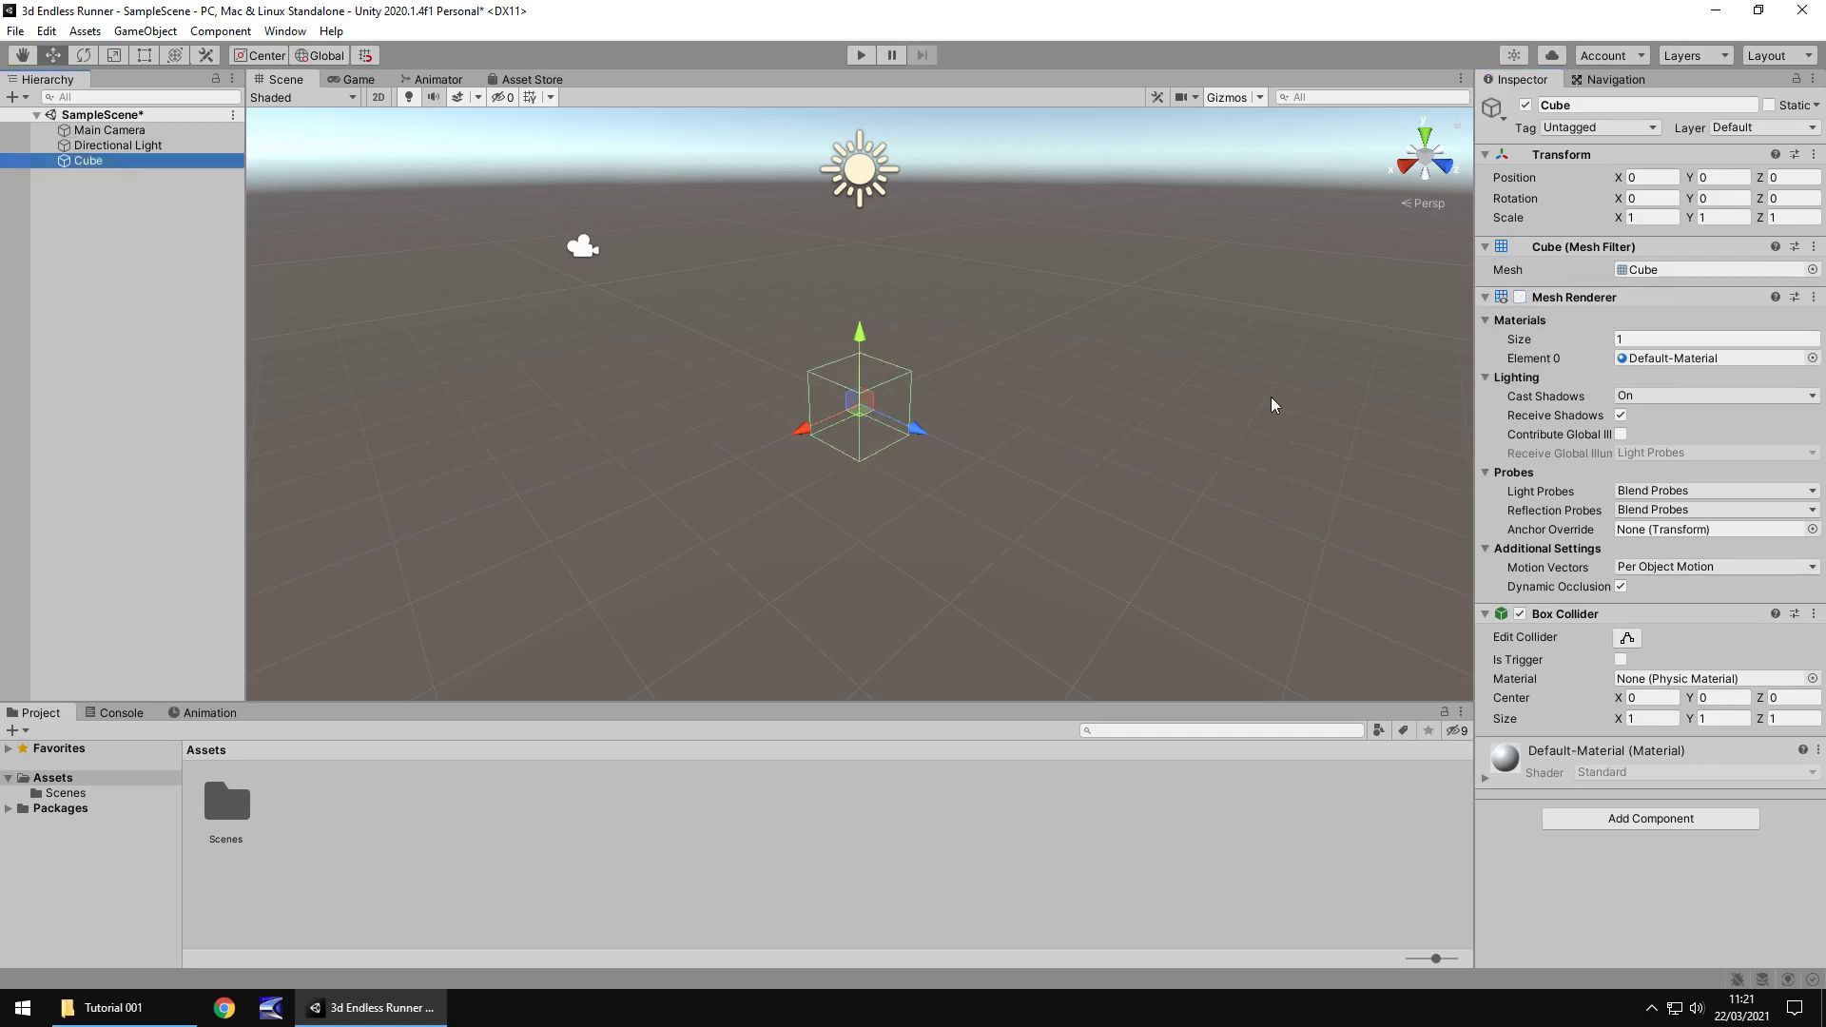
click(1520, 615)
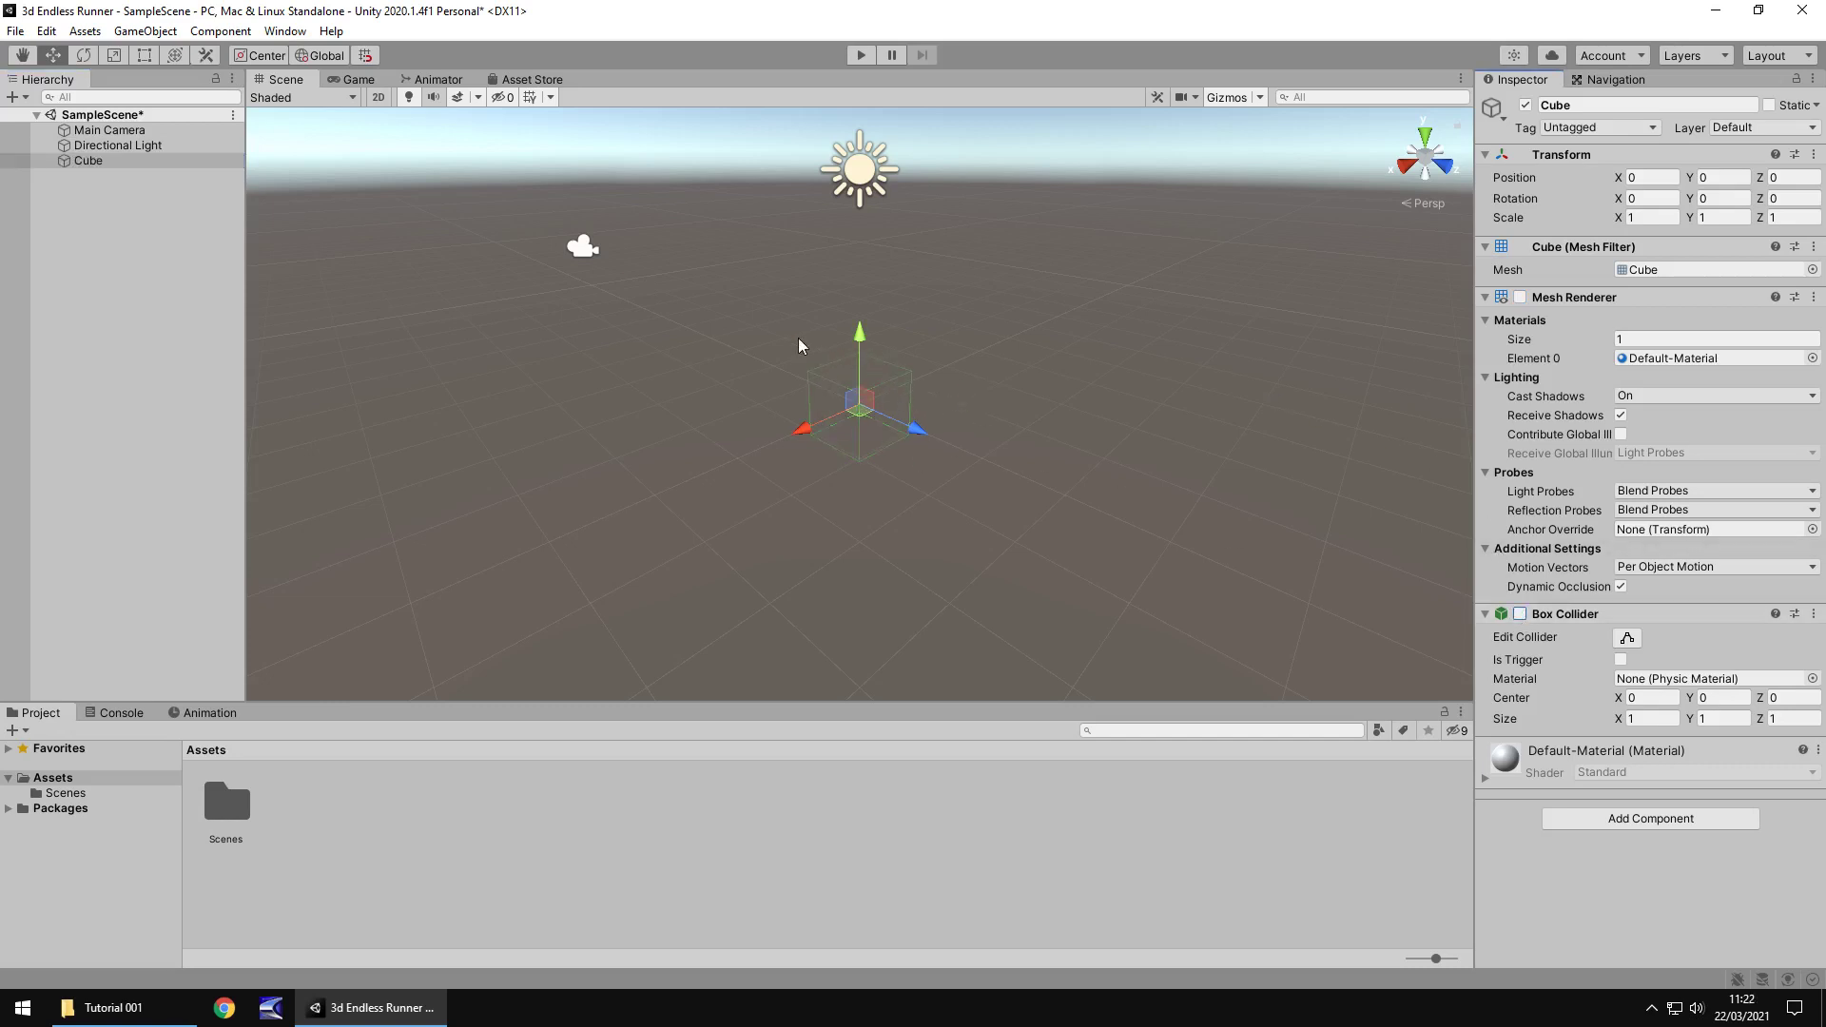
click(1519, 614)
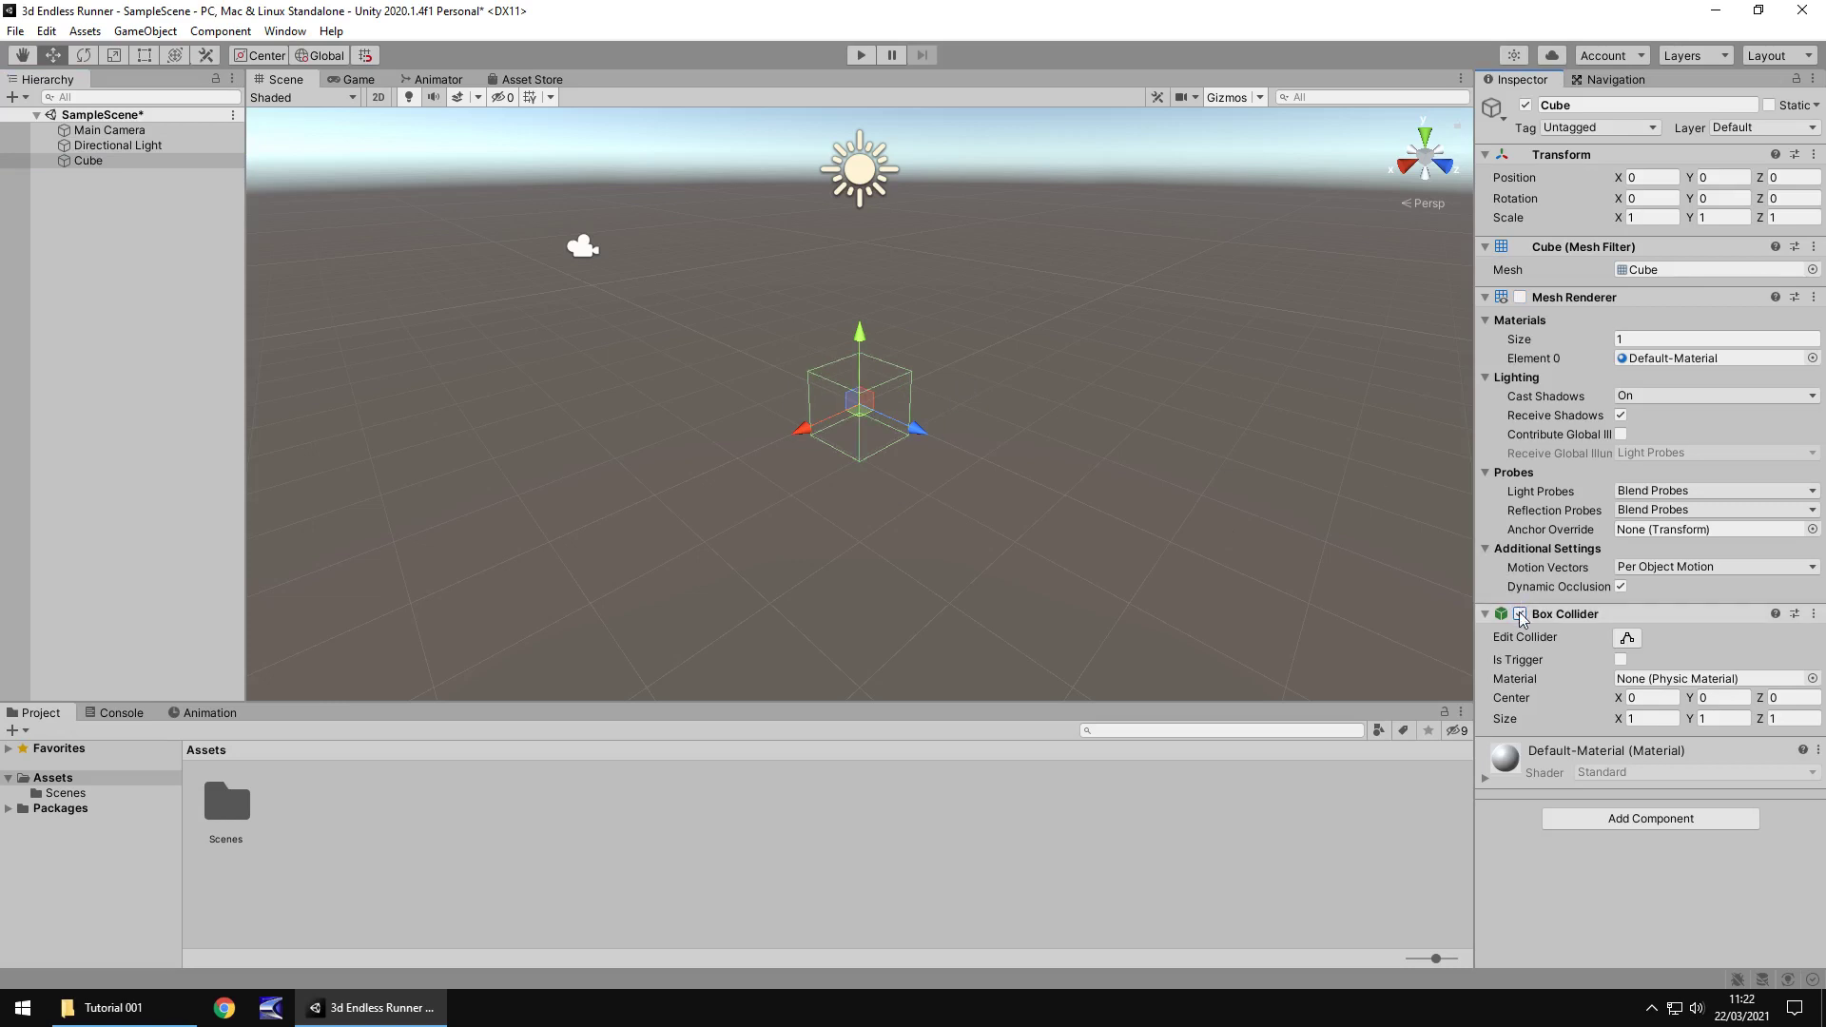
click(1519, 297)
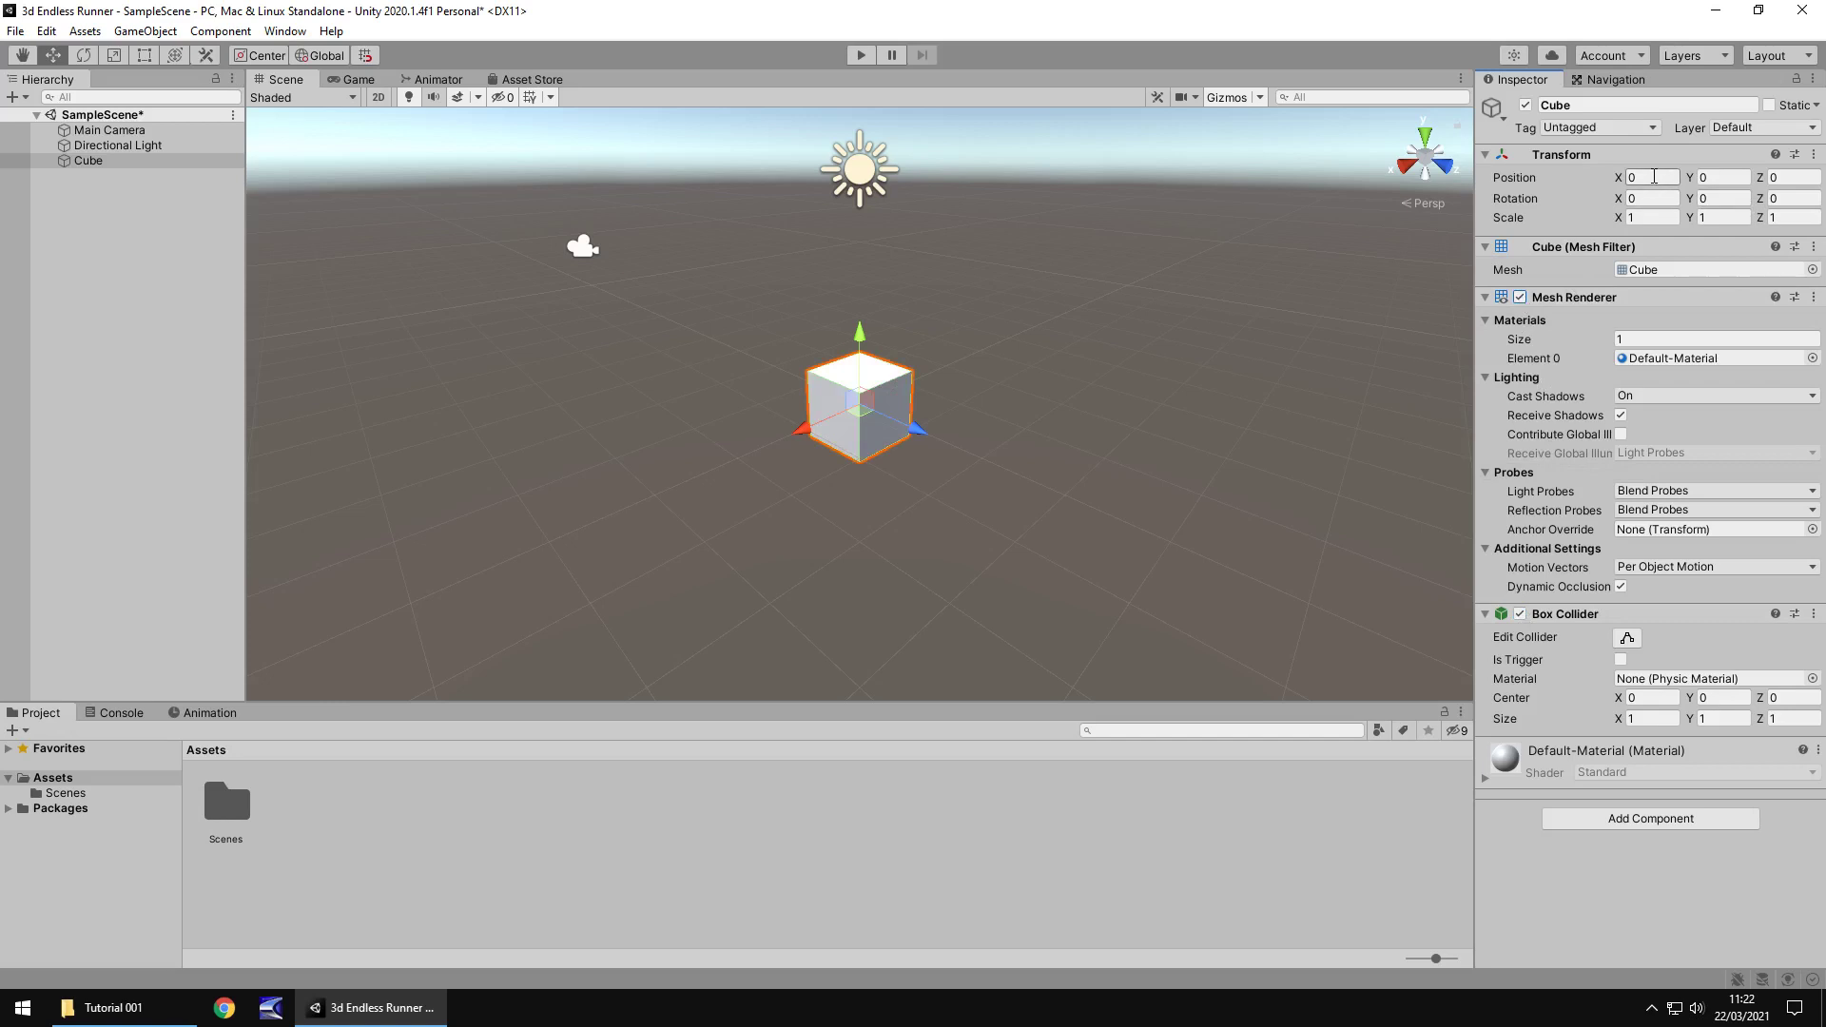
Step: Set the Cube's Position X to 12.97 by typing and scrubbing the X value
click(1655, 177)
text(10)
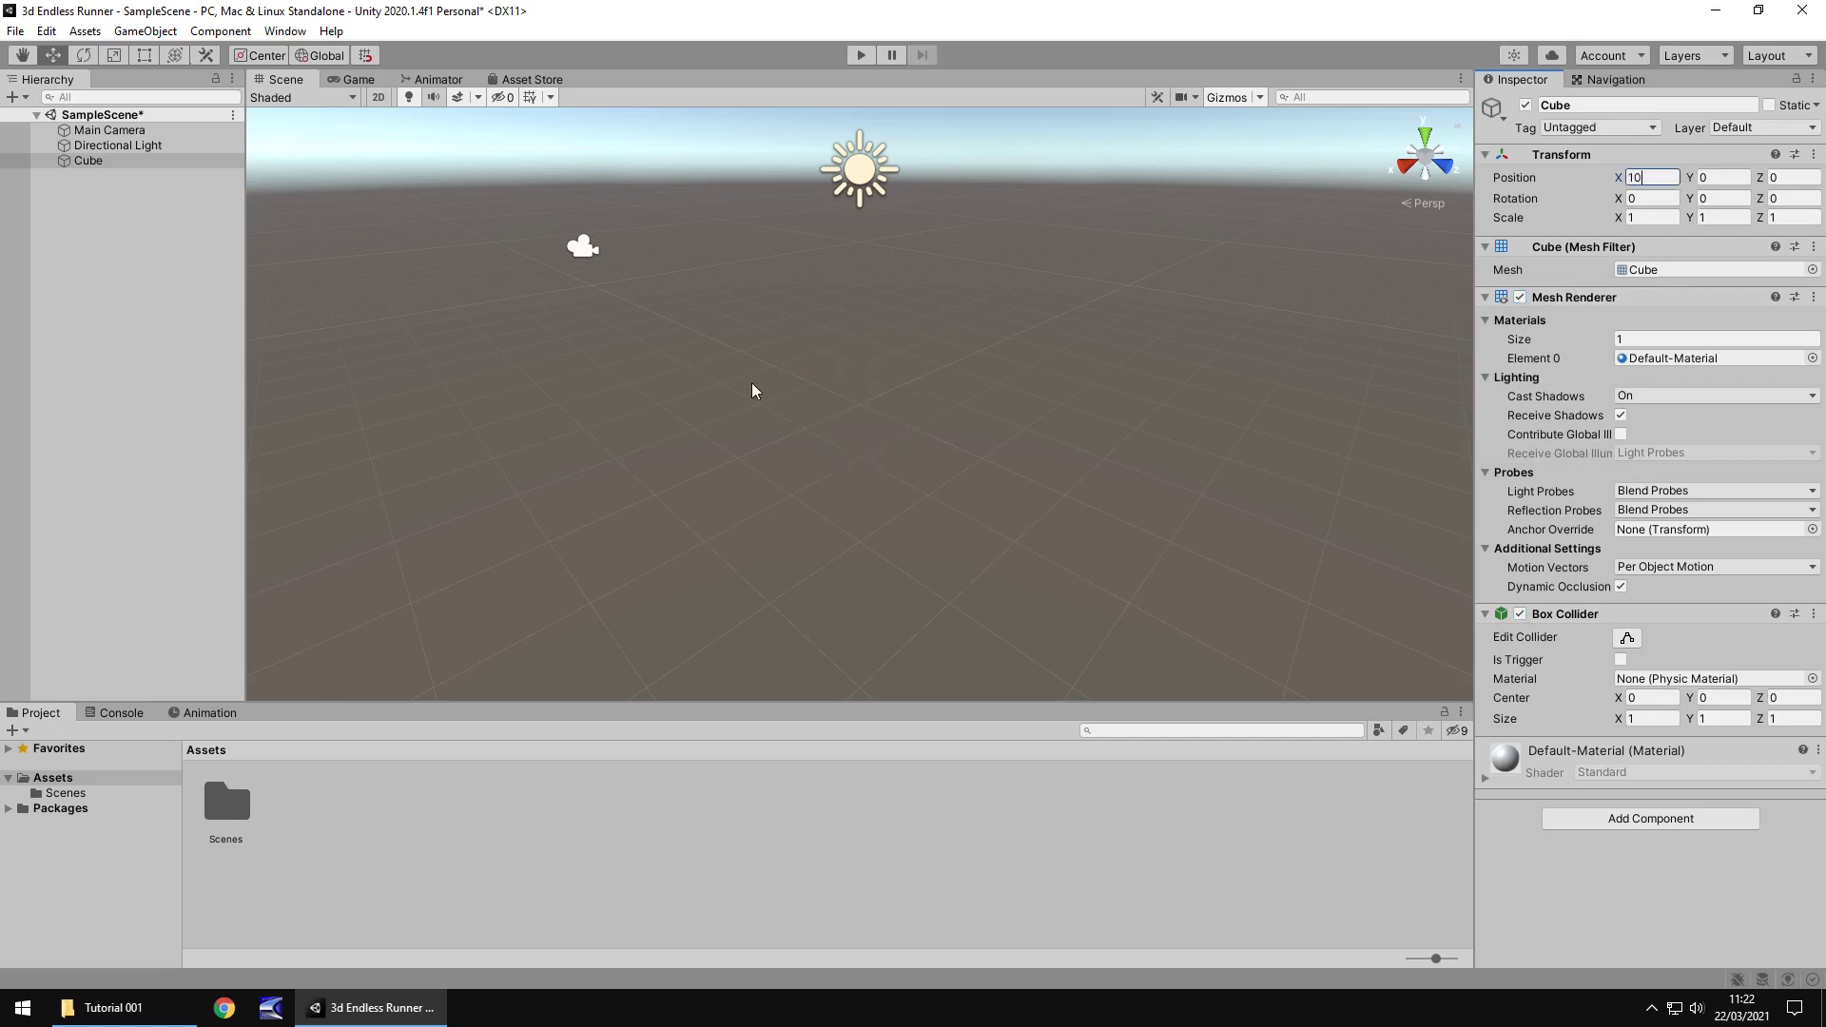
double_click(1653, 177)
text(0)
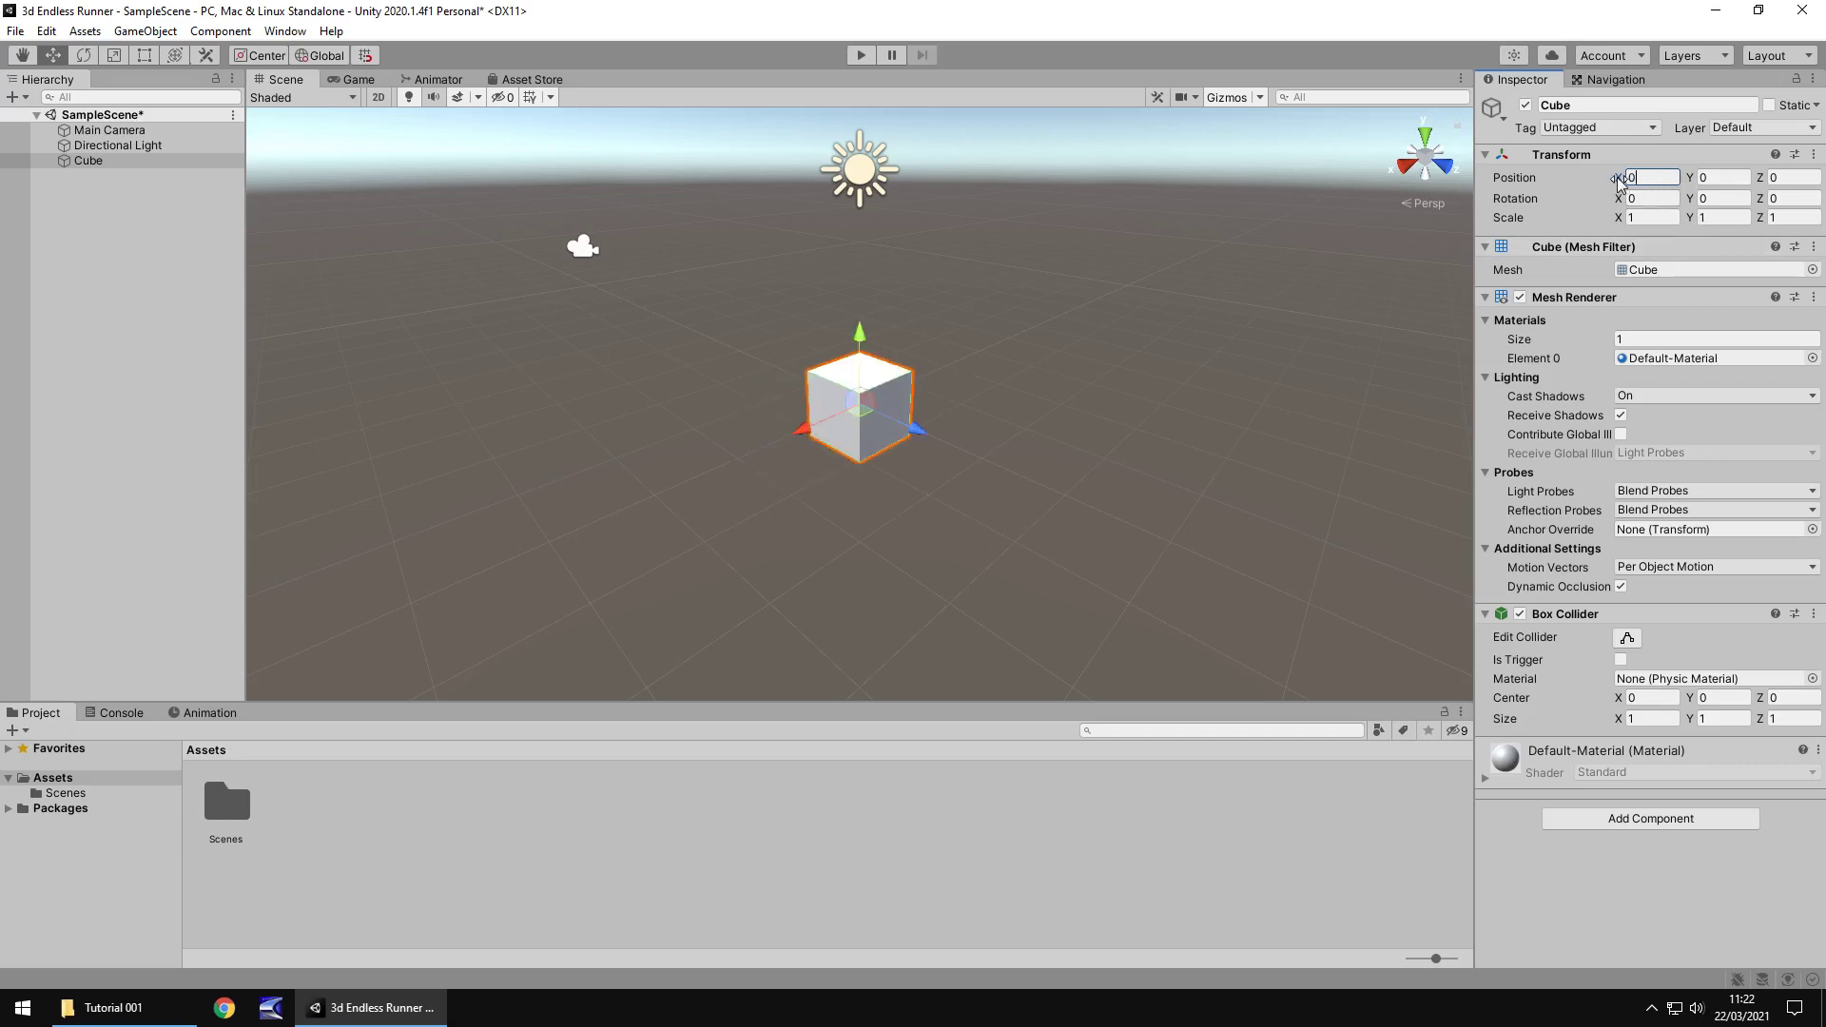
drag(1620, 180, 211, 215)
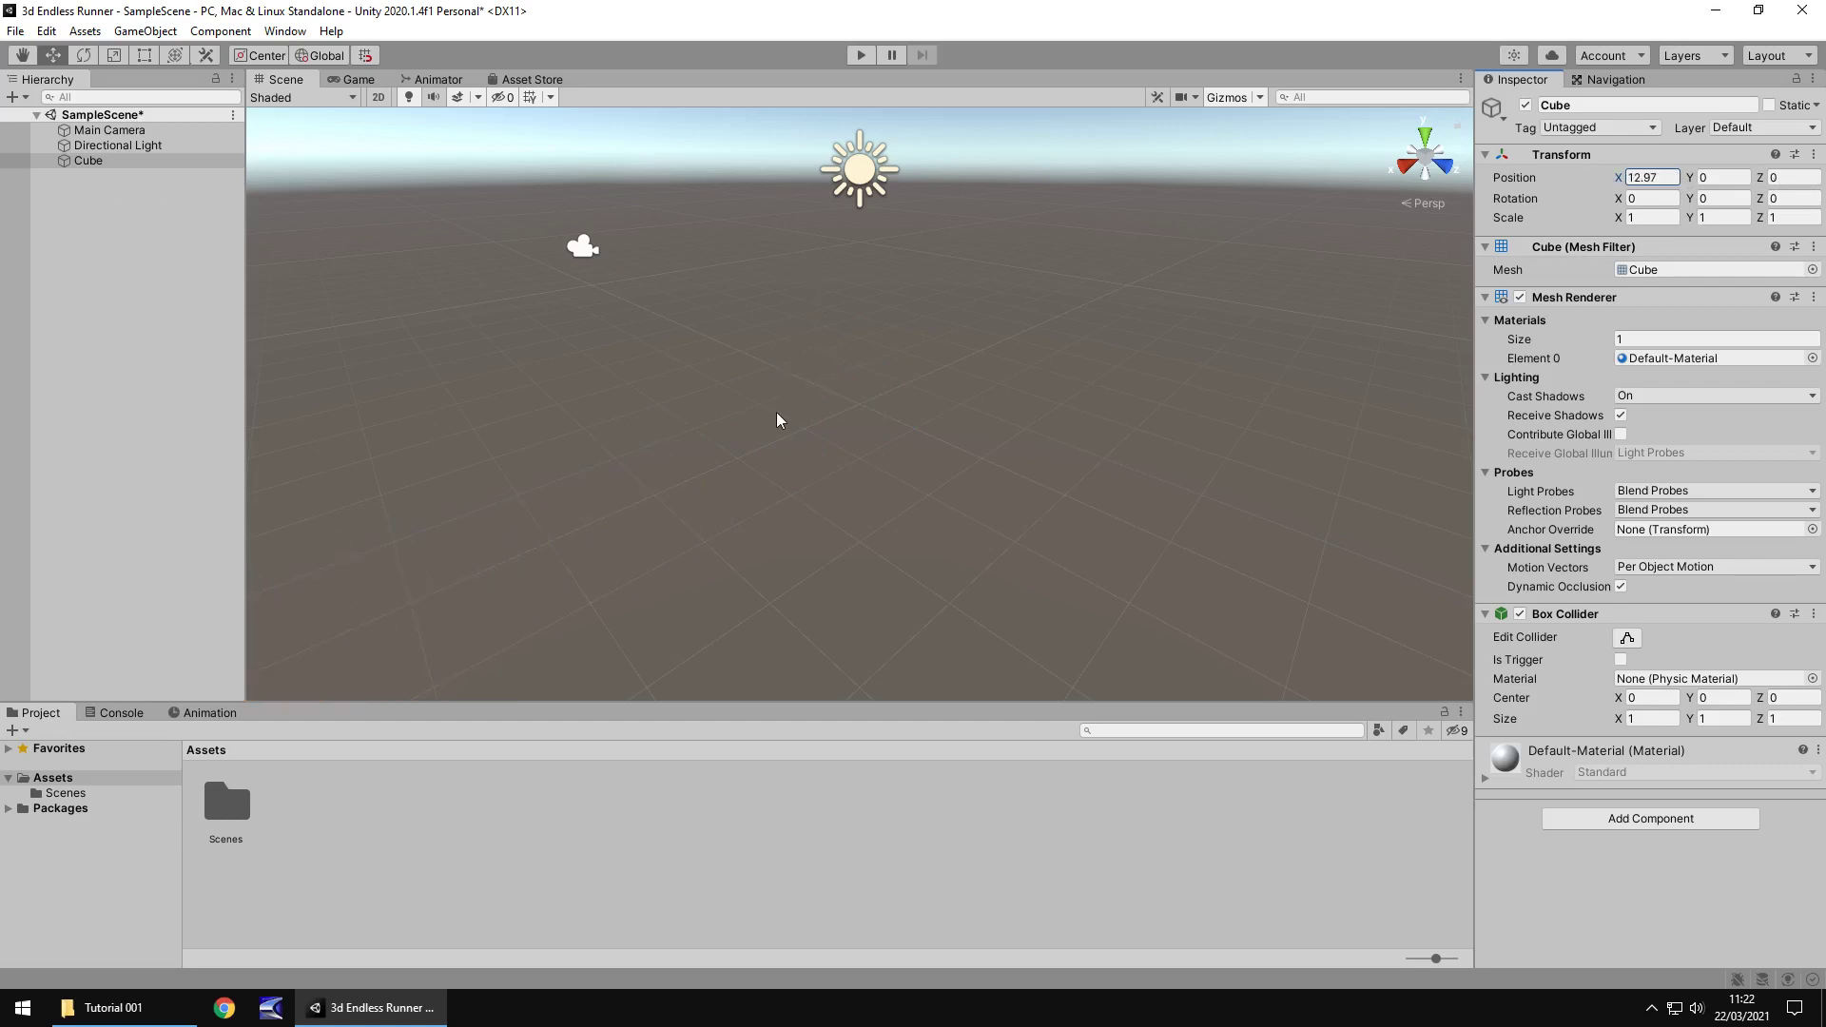
Step: Zoom out, pan and orbit the Scene view to locate the cube, then reselect it
scroll(773, 403, down, 3)
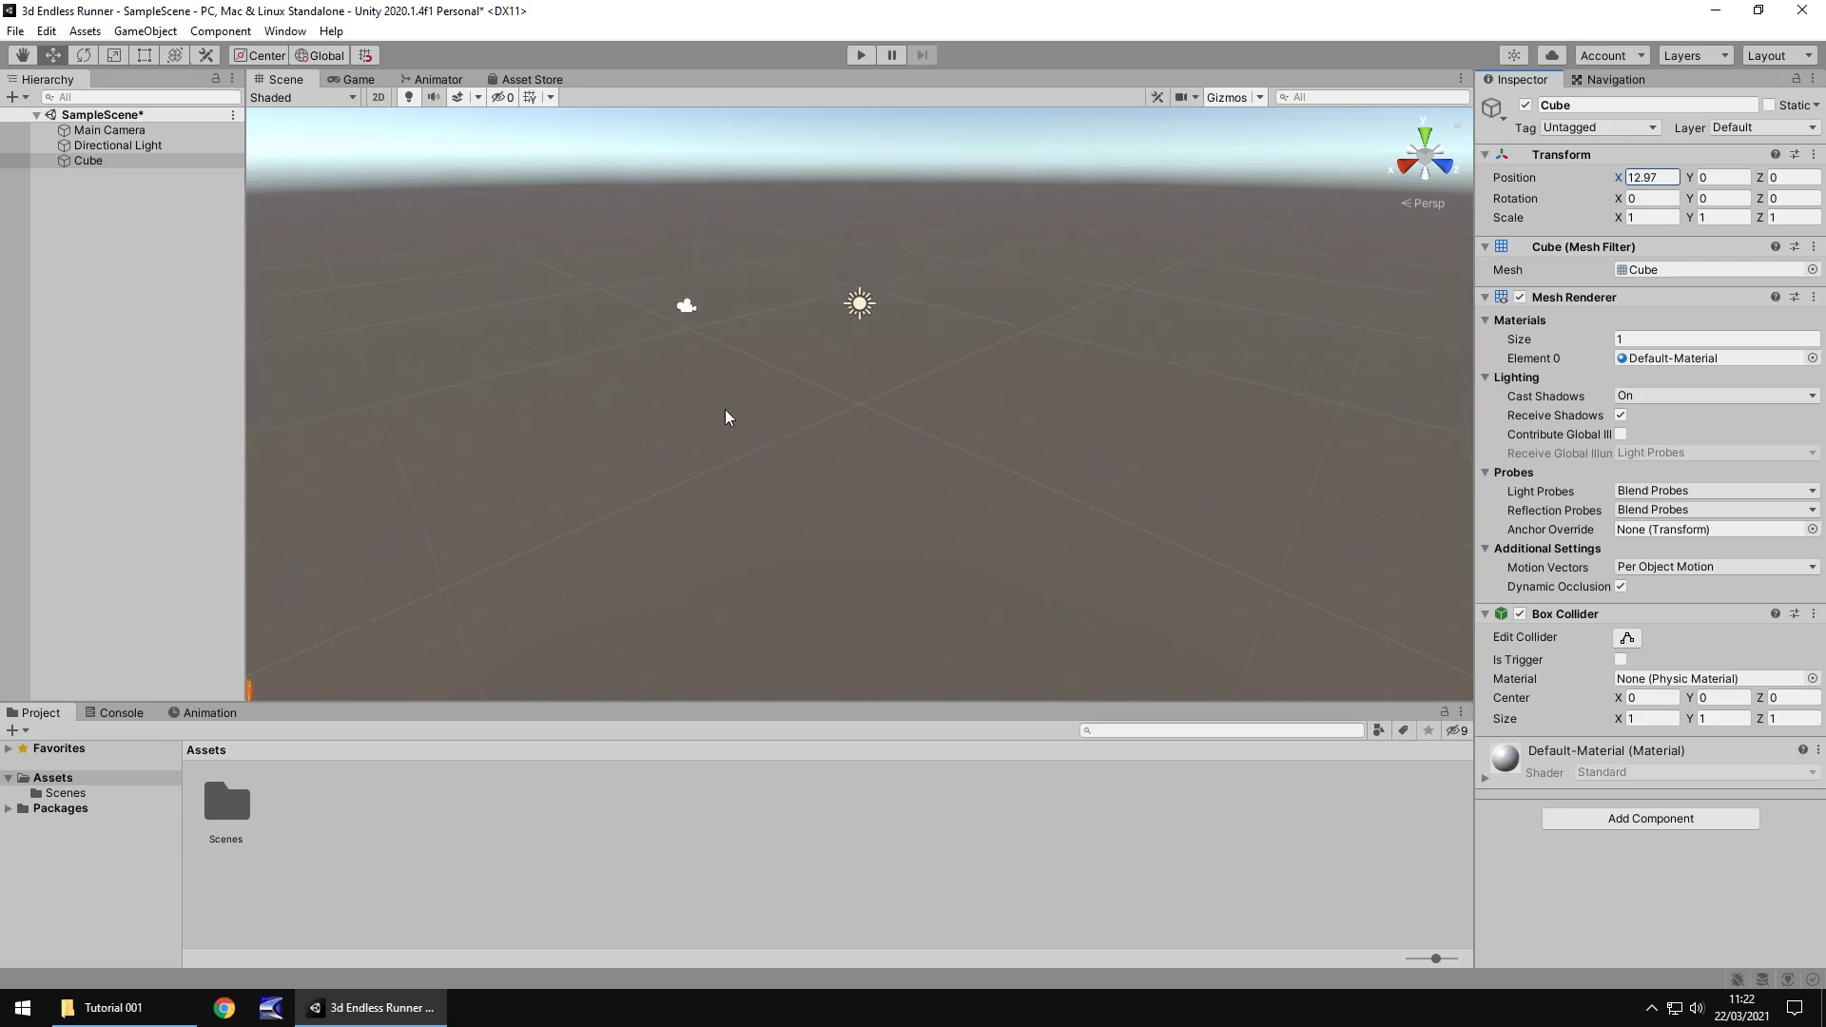
scroll(742, 437, down, 2)
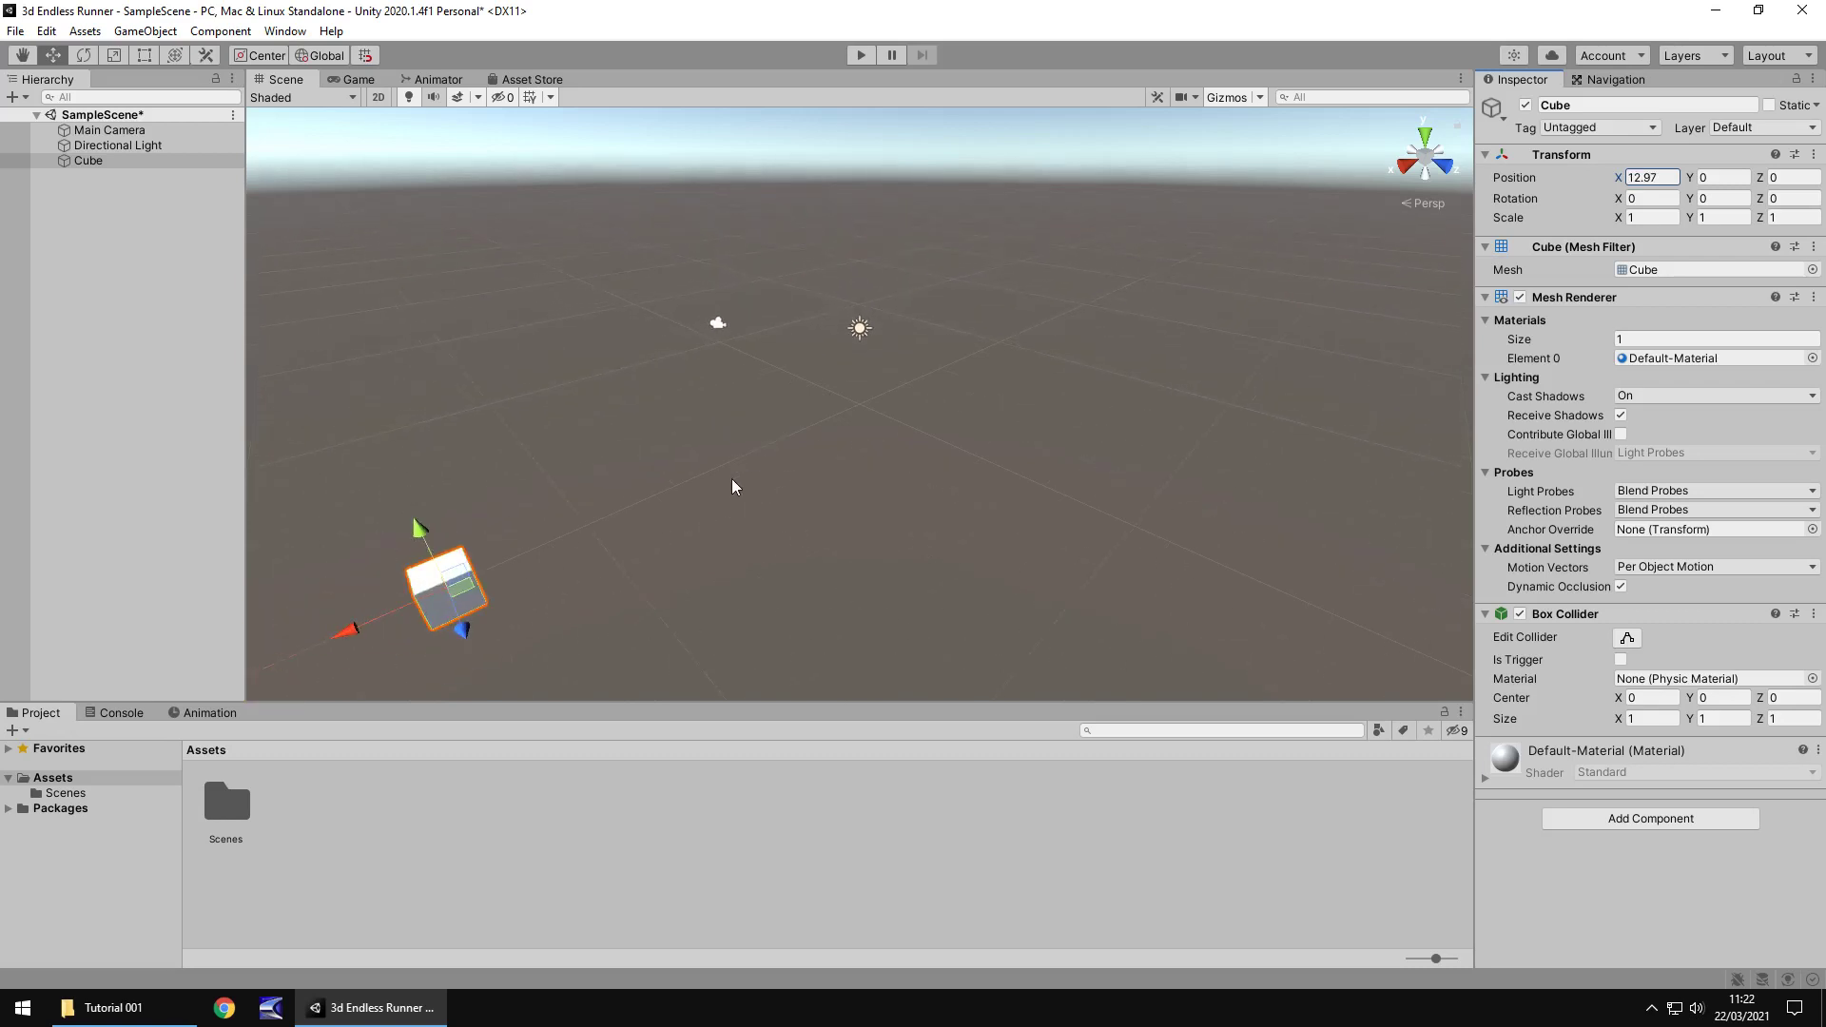
middle_drag(732, 472, 955, 314)
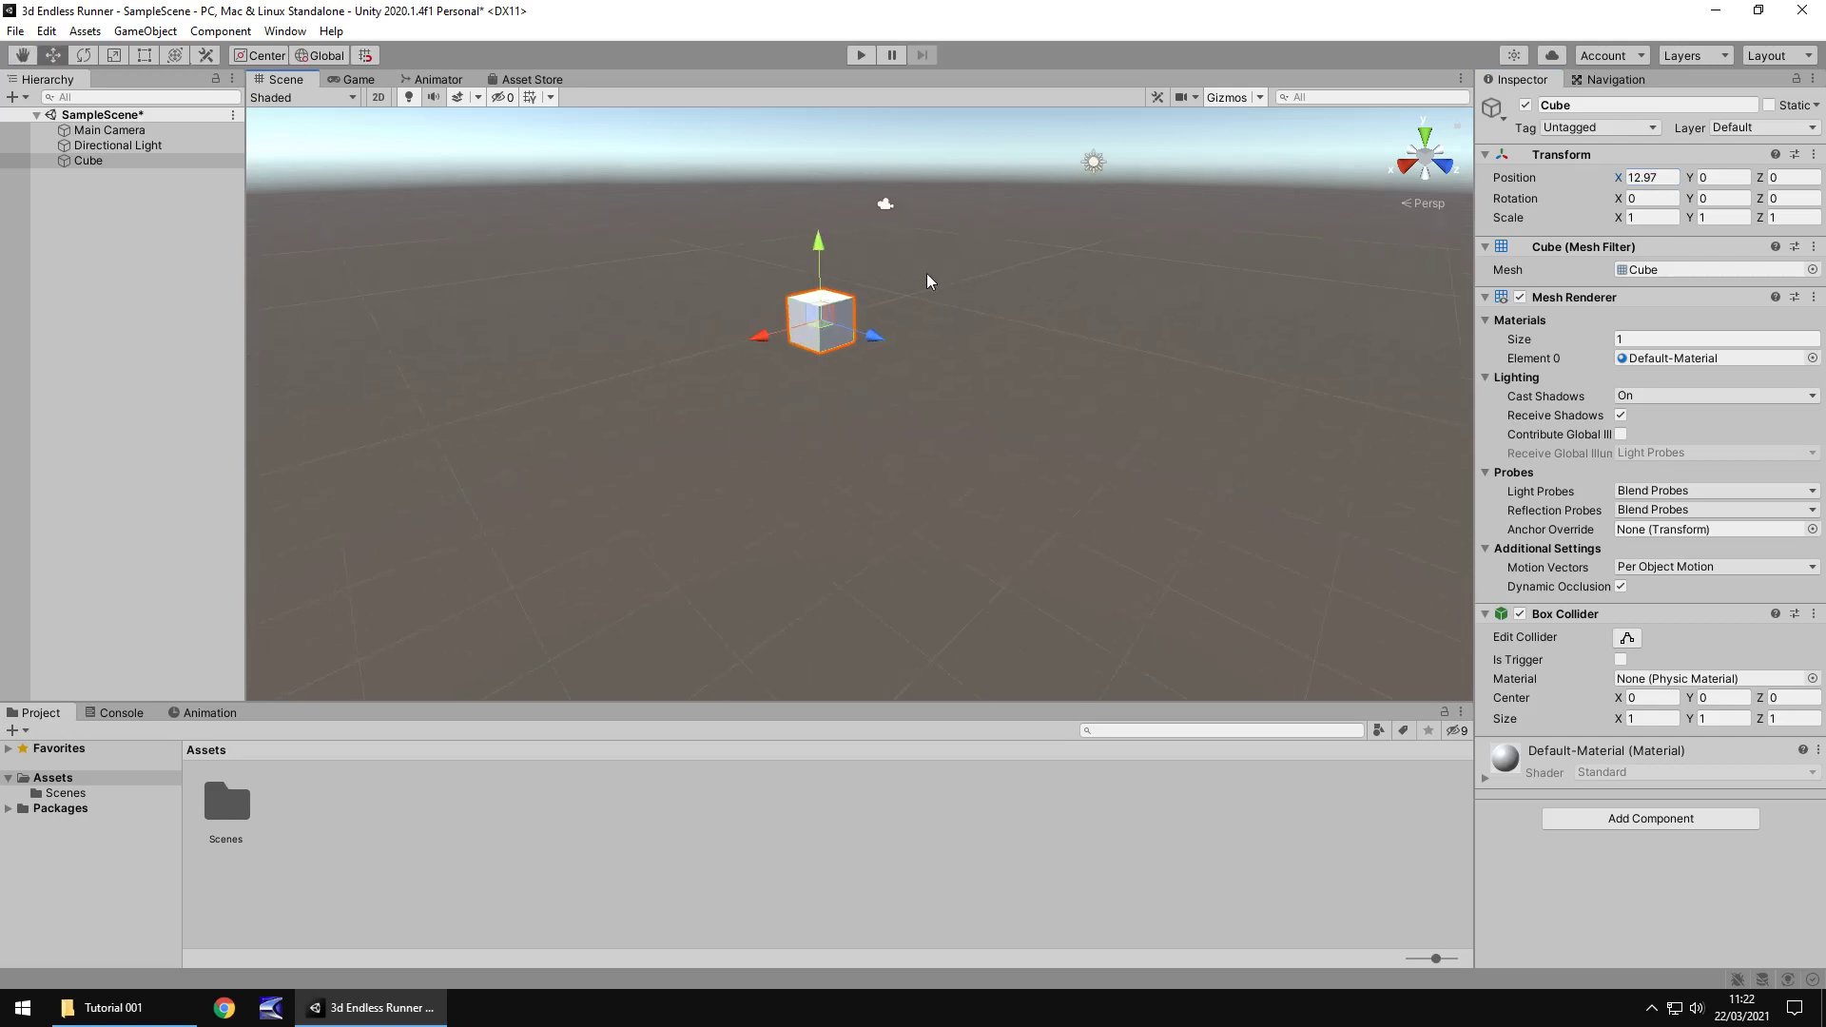
right_drag(1023, 317, 955, 348)
click(869, 354)
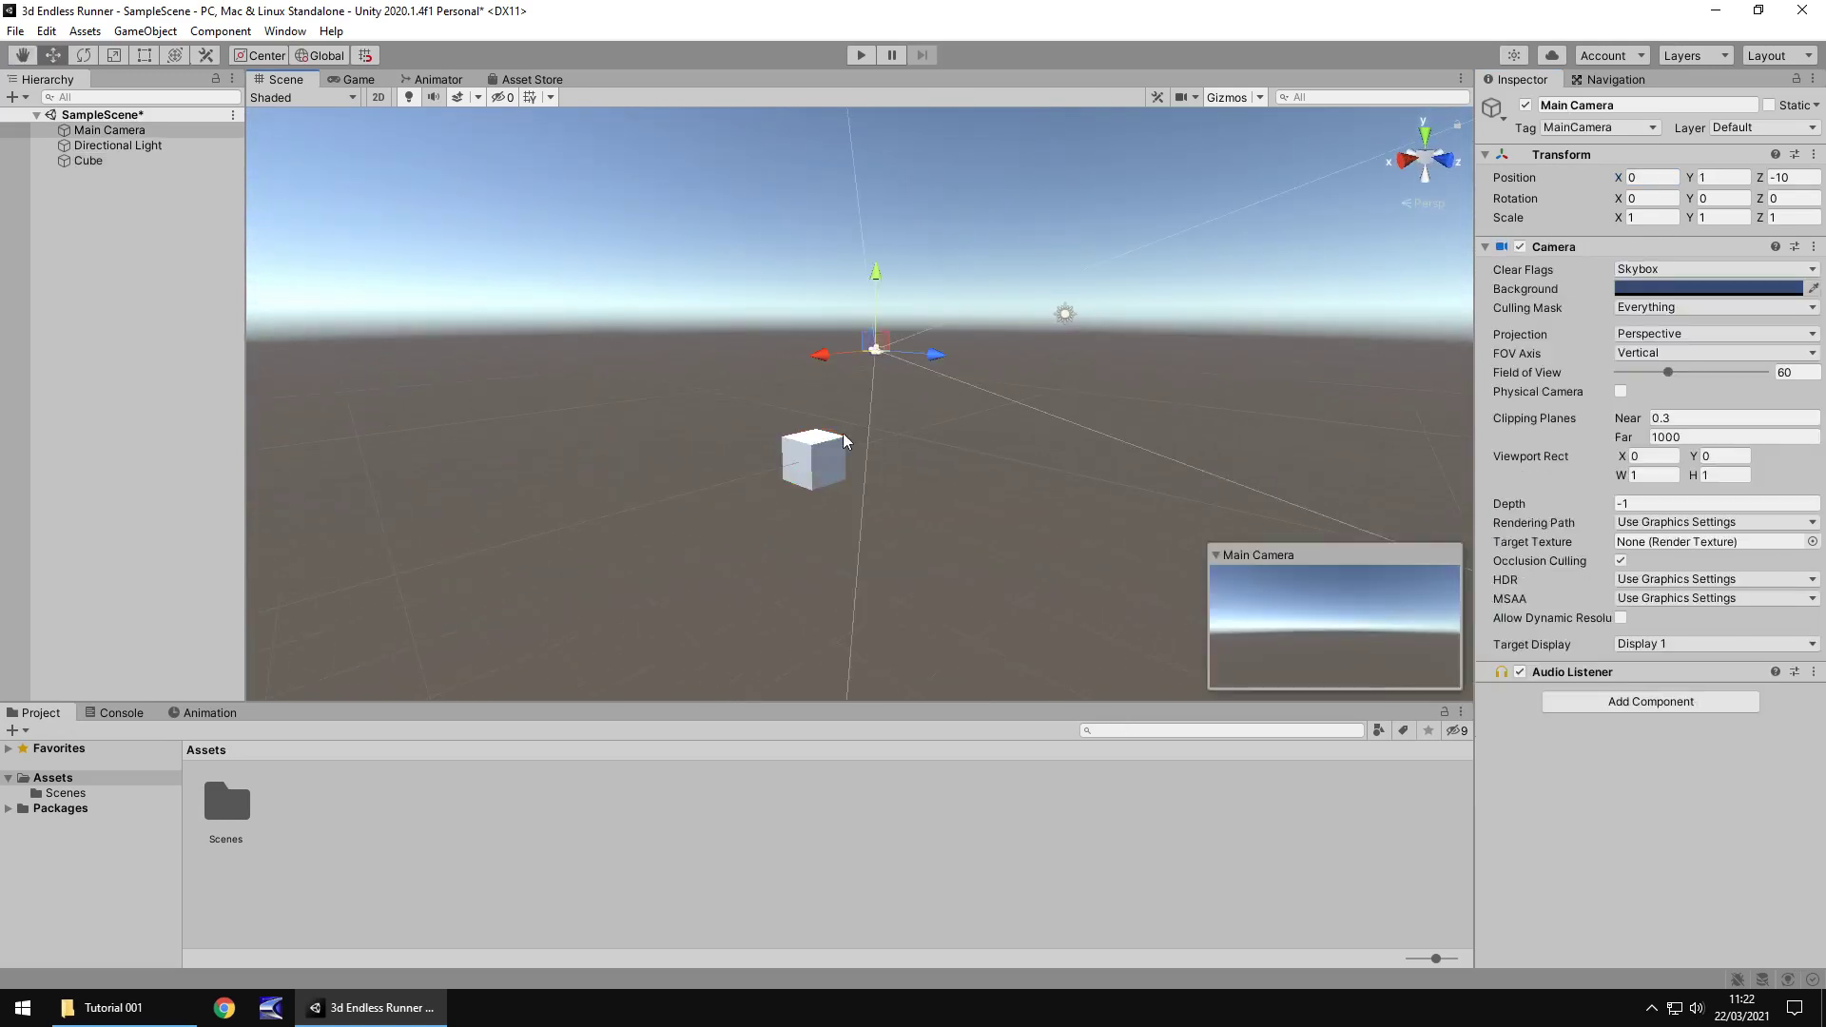
click(804, 491)
Step: Switch to the Move tool, frame Cube from the Hierarchy, and adjust the view around it
scroll(814, 502, up, 5)
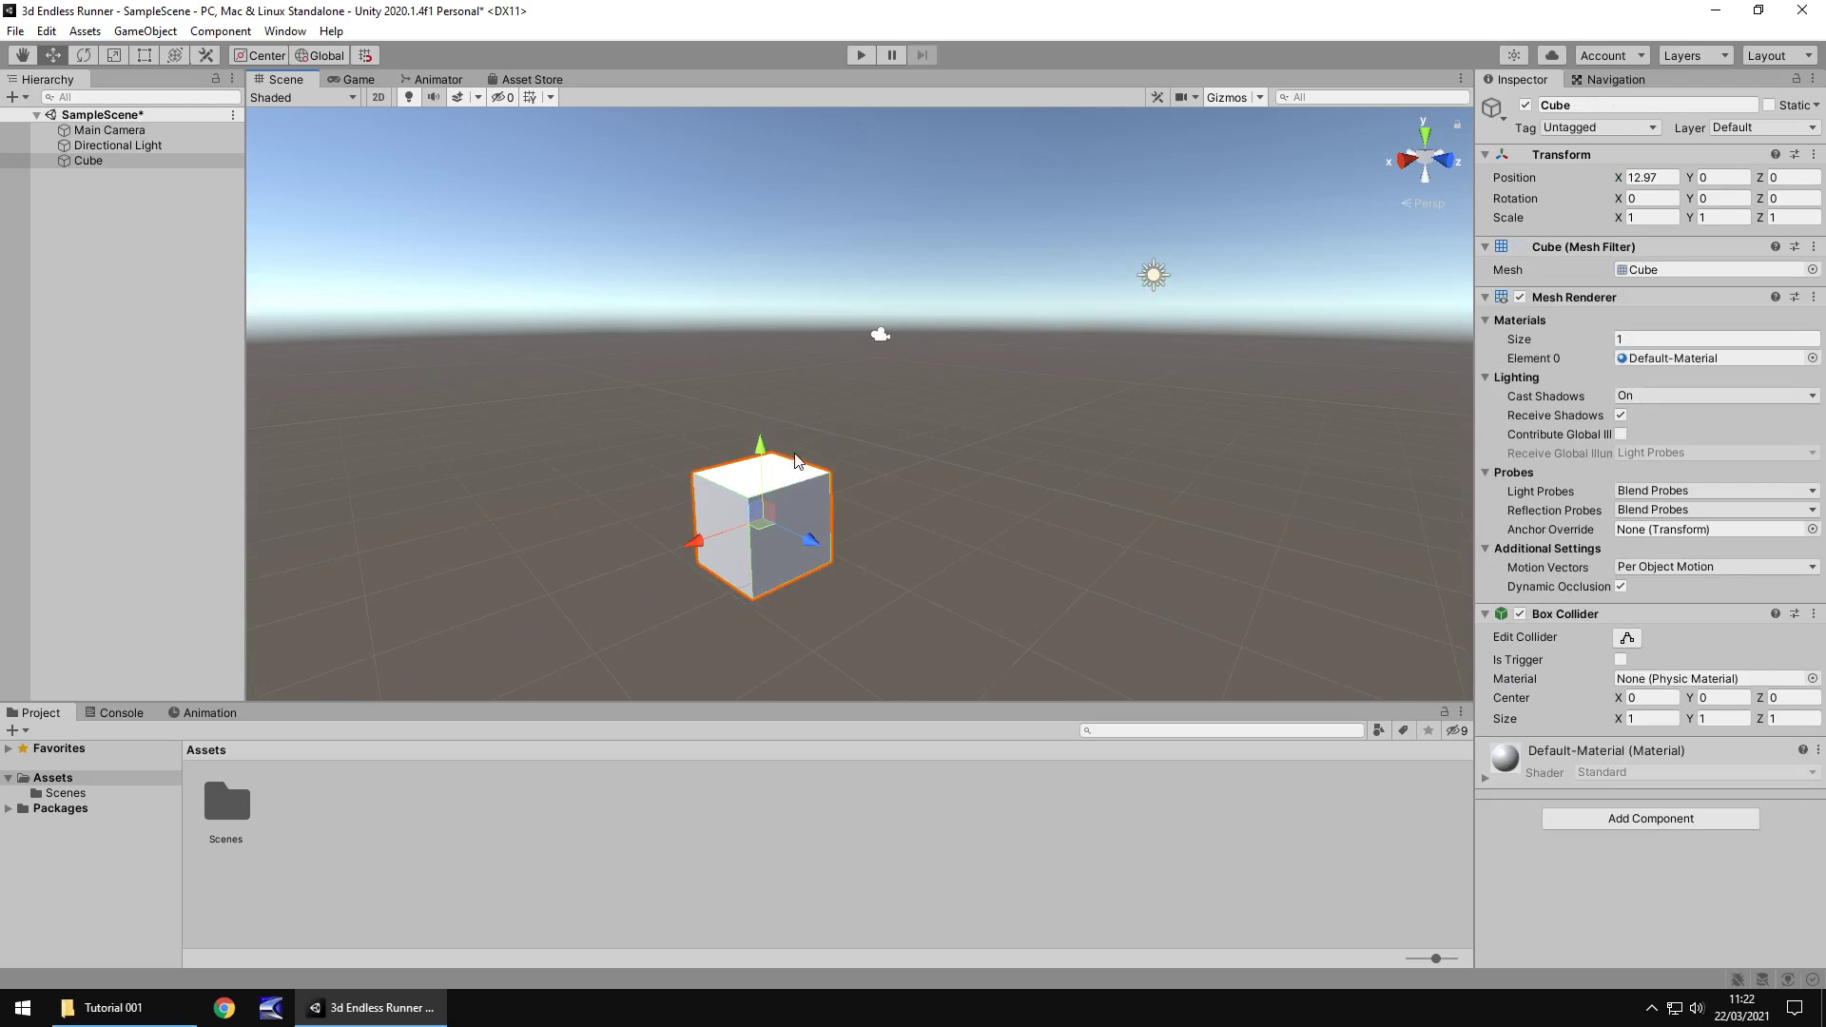
scroll(795, 454, down, 8)
scroll(772, 408, down, 10)
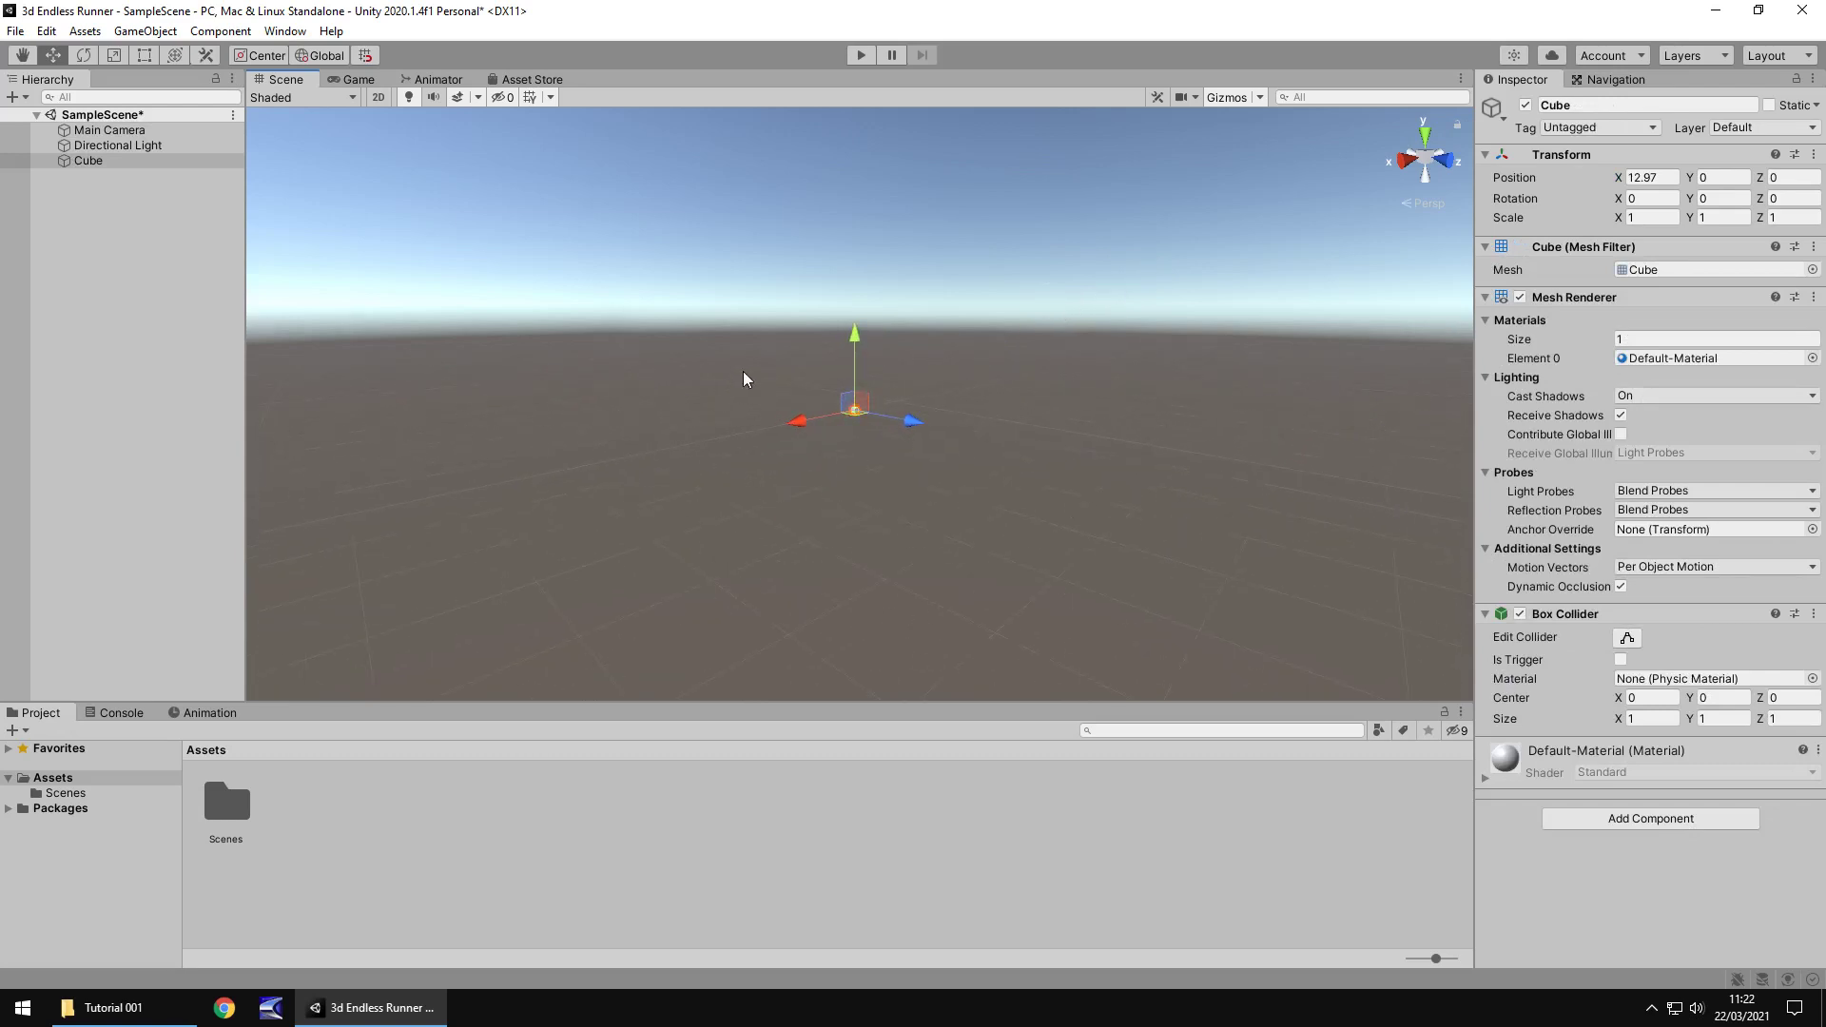
key(q)
key(w)
double_click(89, 162)
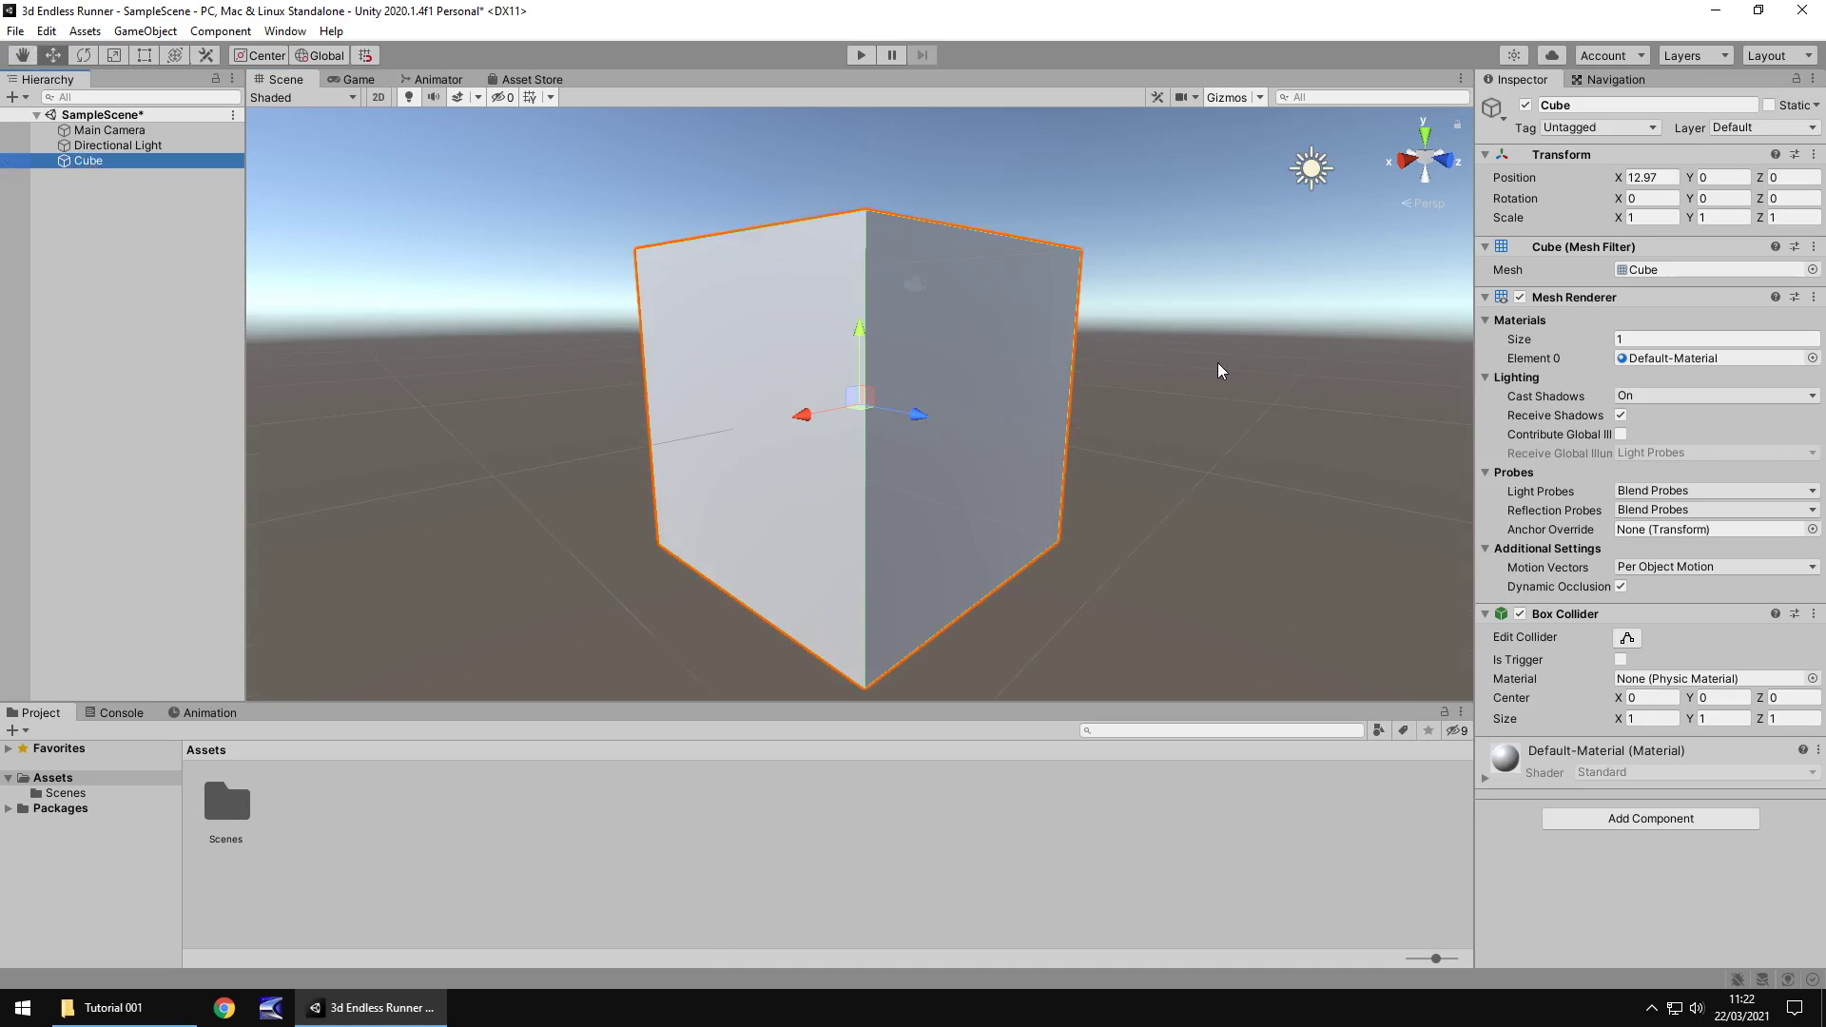
right_drag(1219, 368, 1059, 403)
scroll(1057, 397, down, 5)
middle_drag(1124, 323, 979, 458)
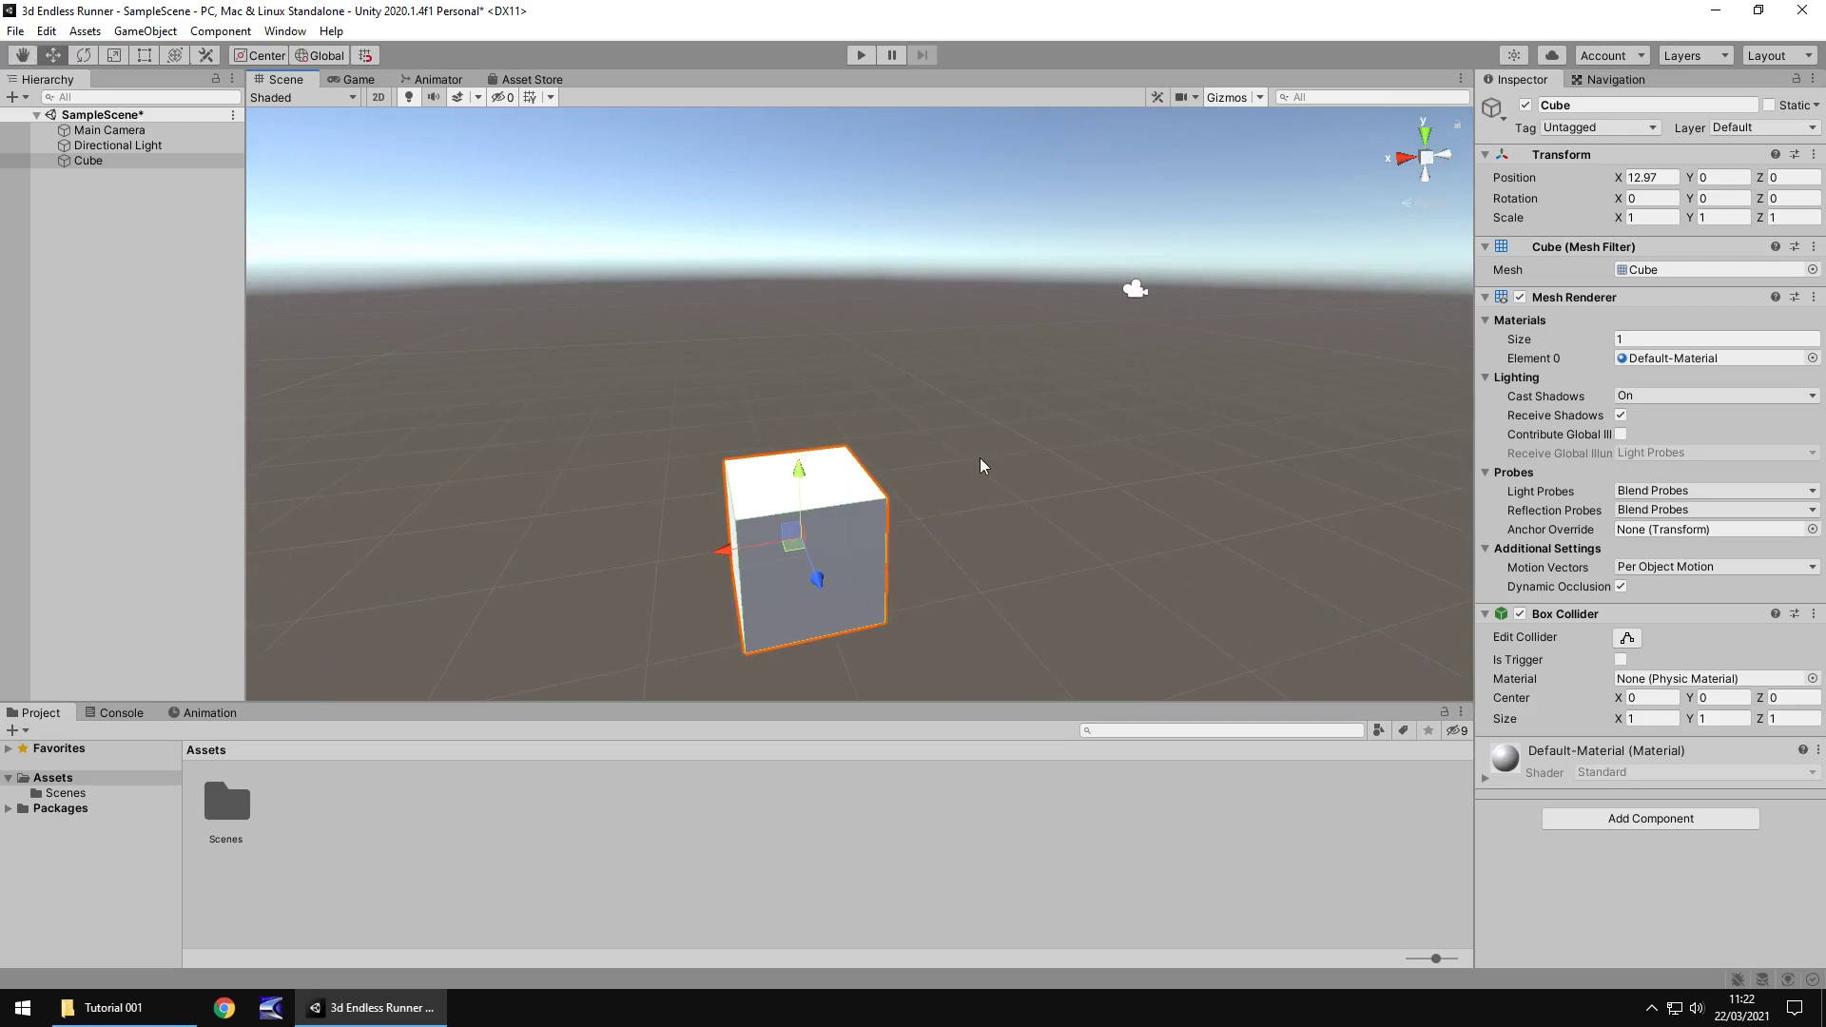
Step: Set the Cube's Position X back to 0 and frame it in the Scene view
click(1670, 177)
text(0)
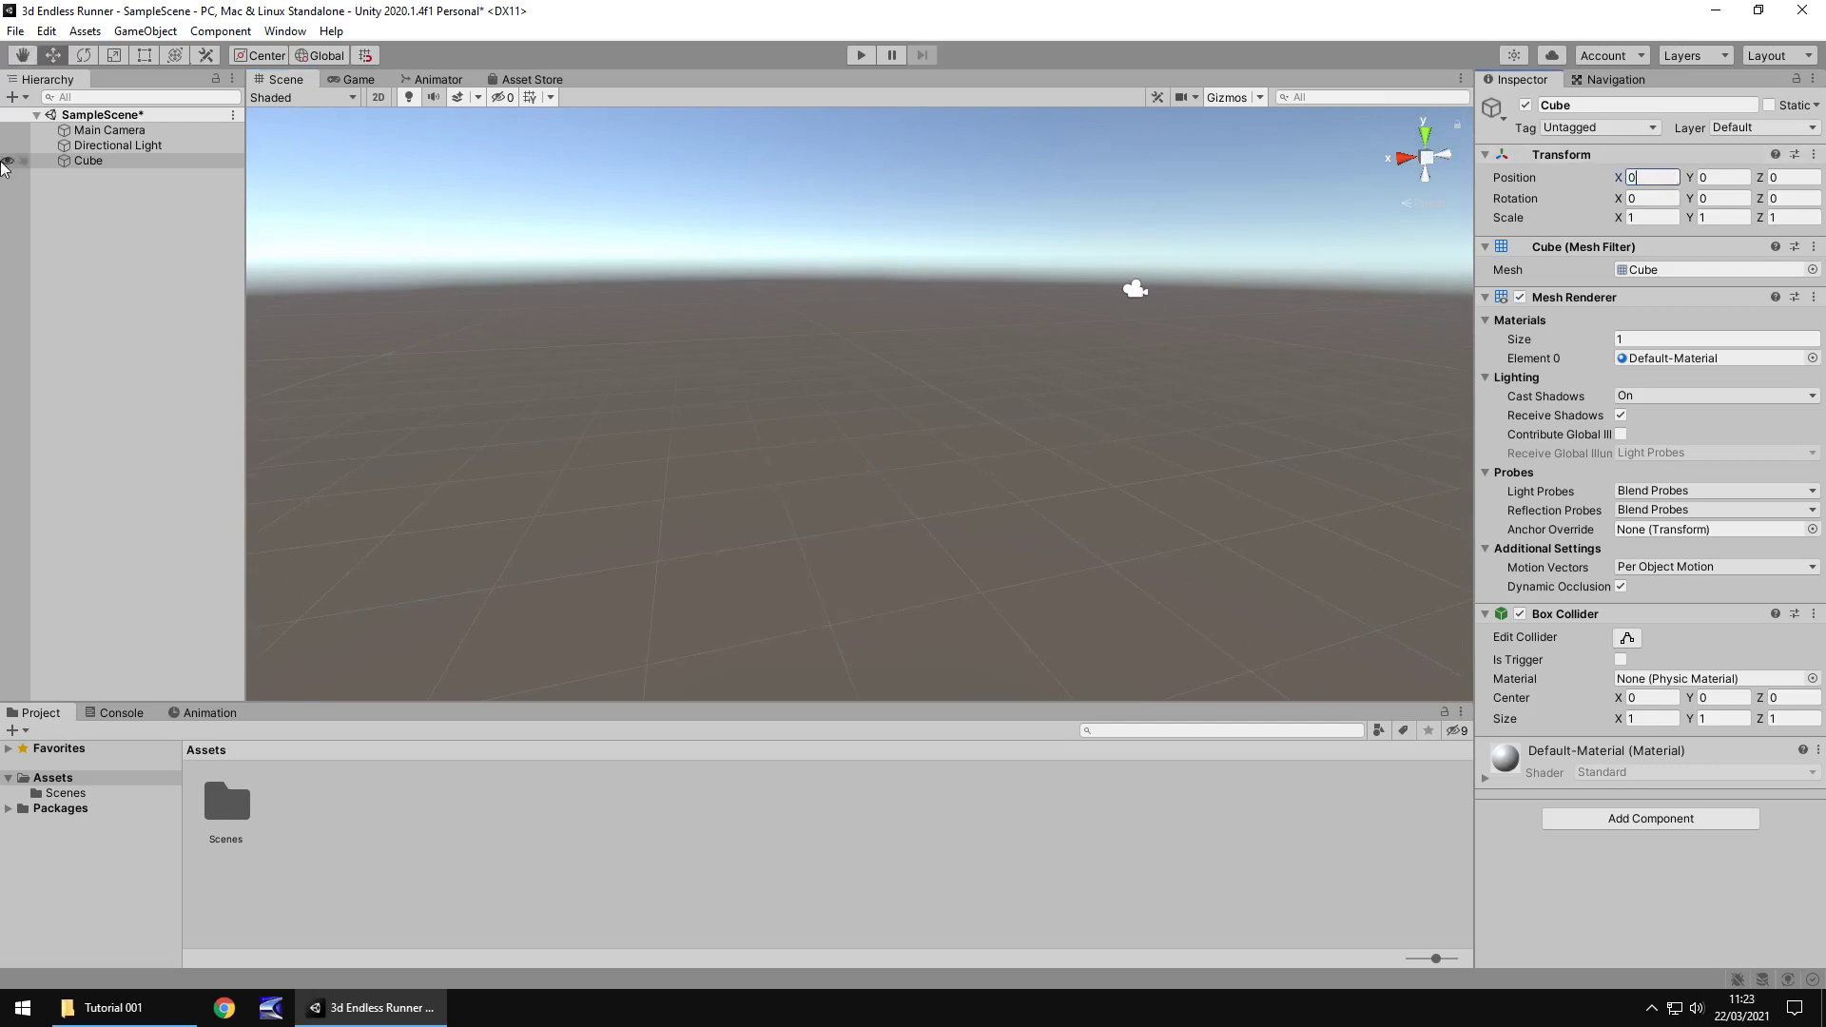
double_click(105, 158)
scroll(1058, 299, down, 10)
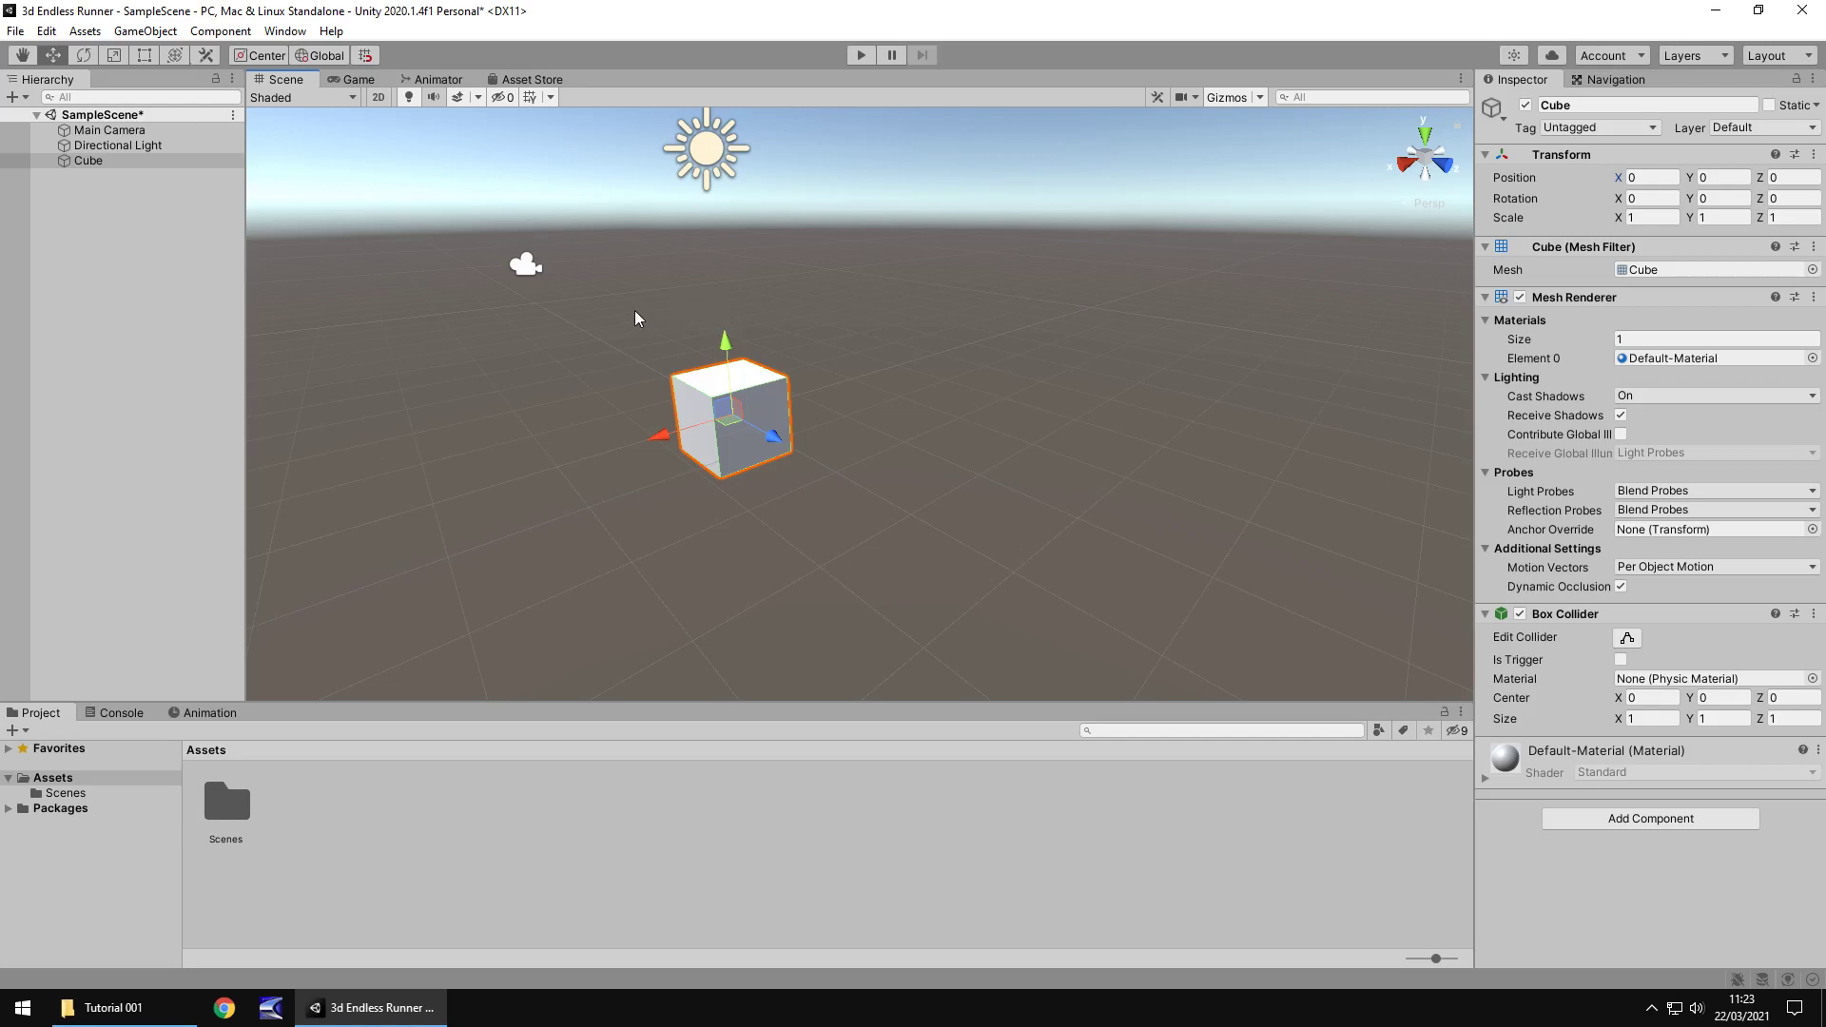
right_drag(730, 274, 713, 391)
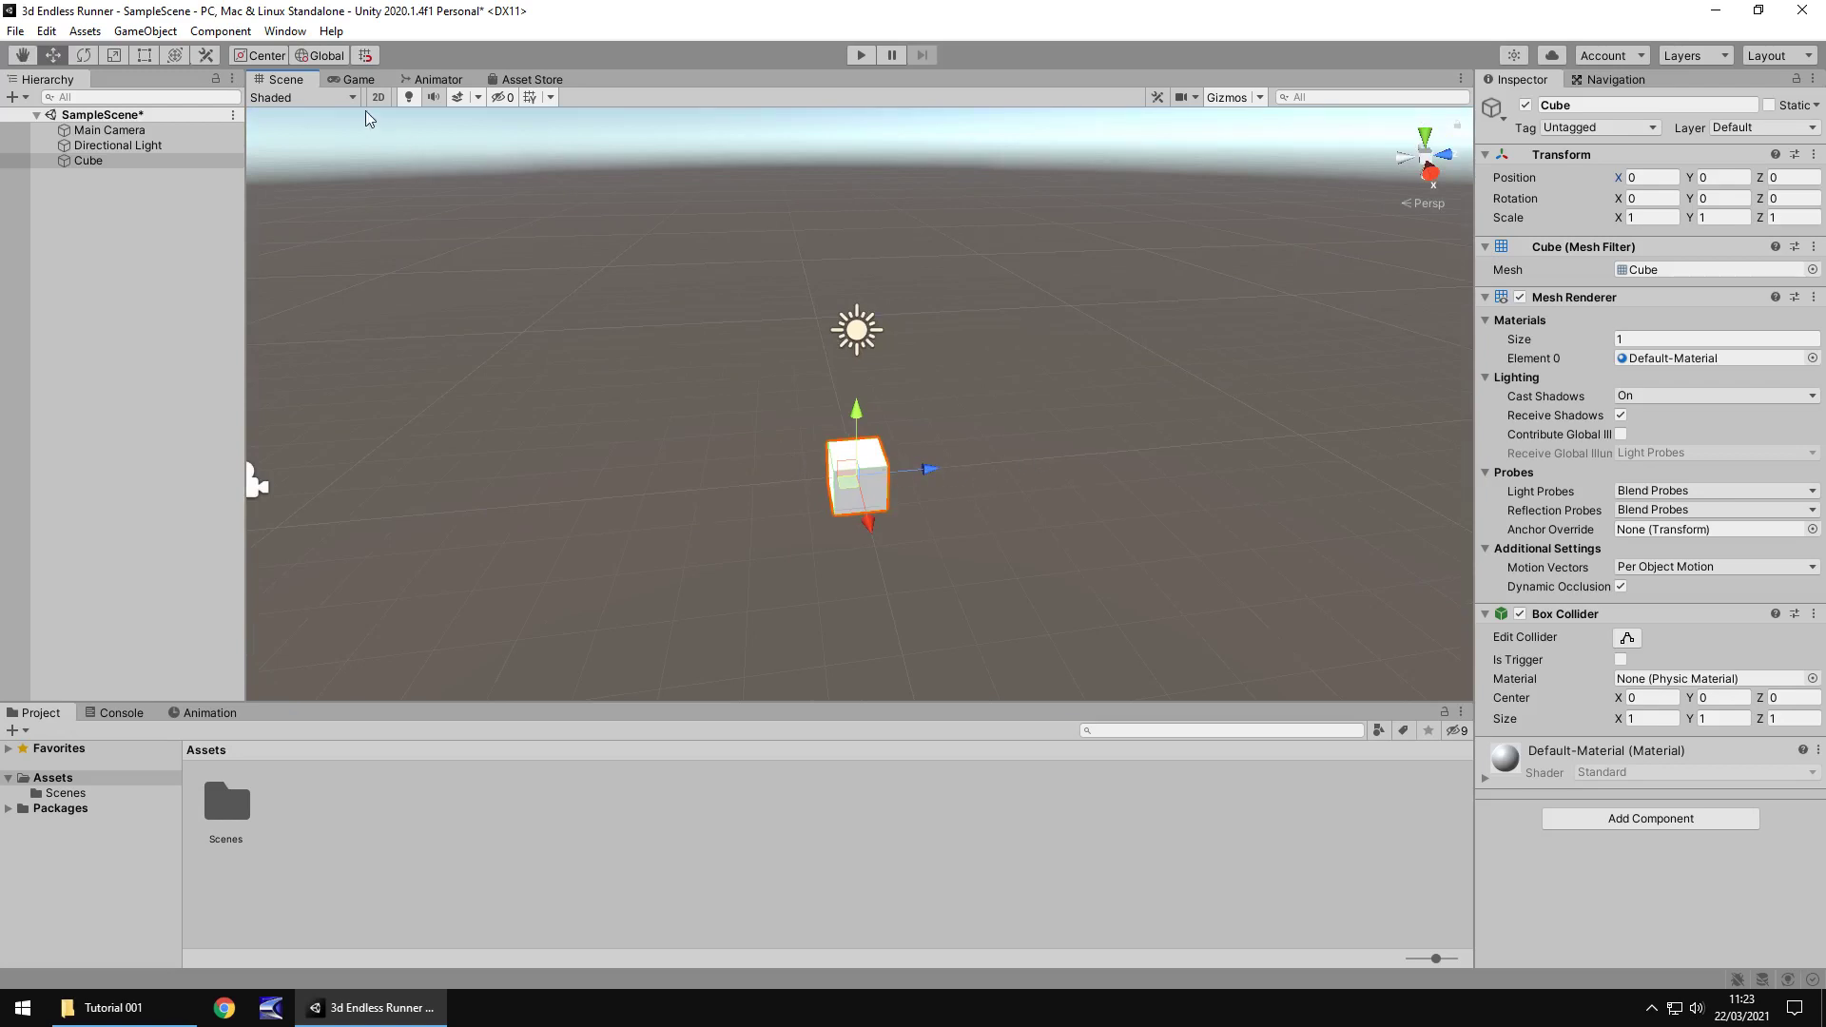
Step: Check the cube in the Game view and the Main Camera, then return to Scene view
click(359, 80)
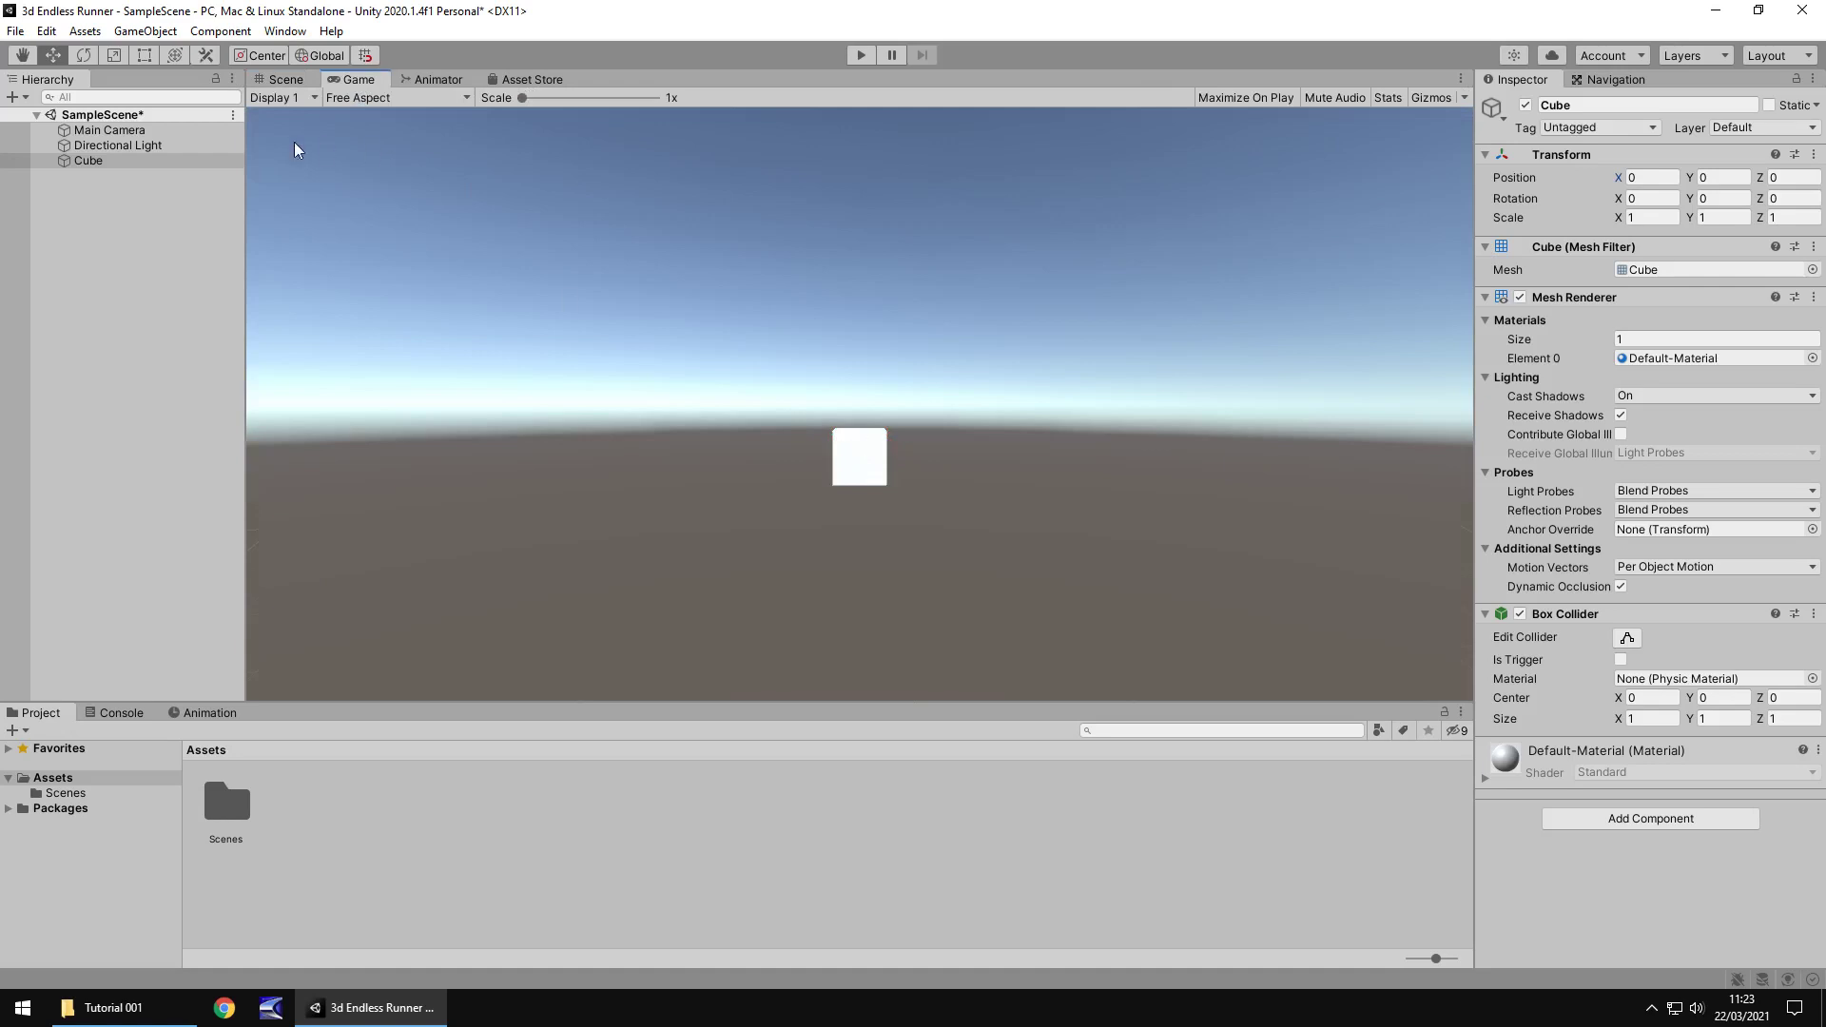
click(133, 133)
click(300, 82)
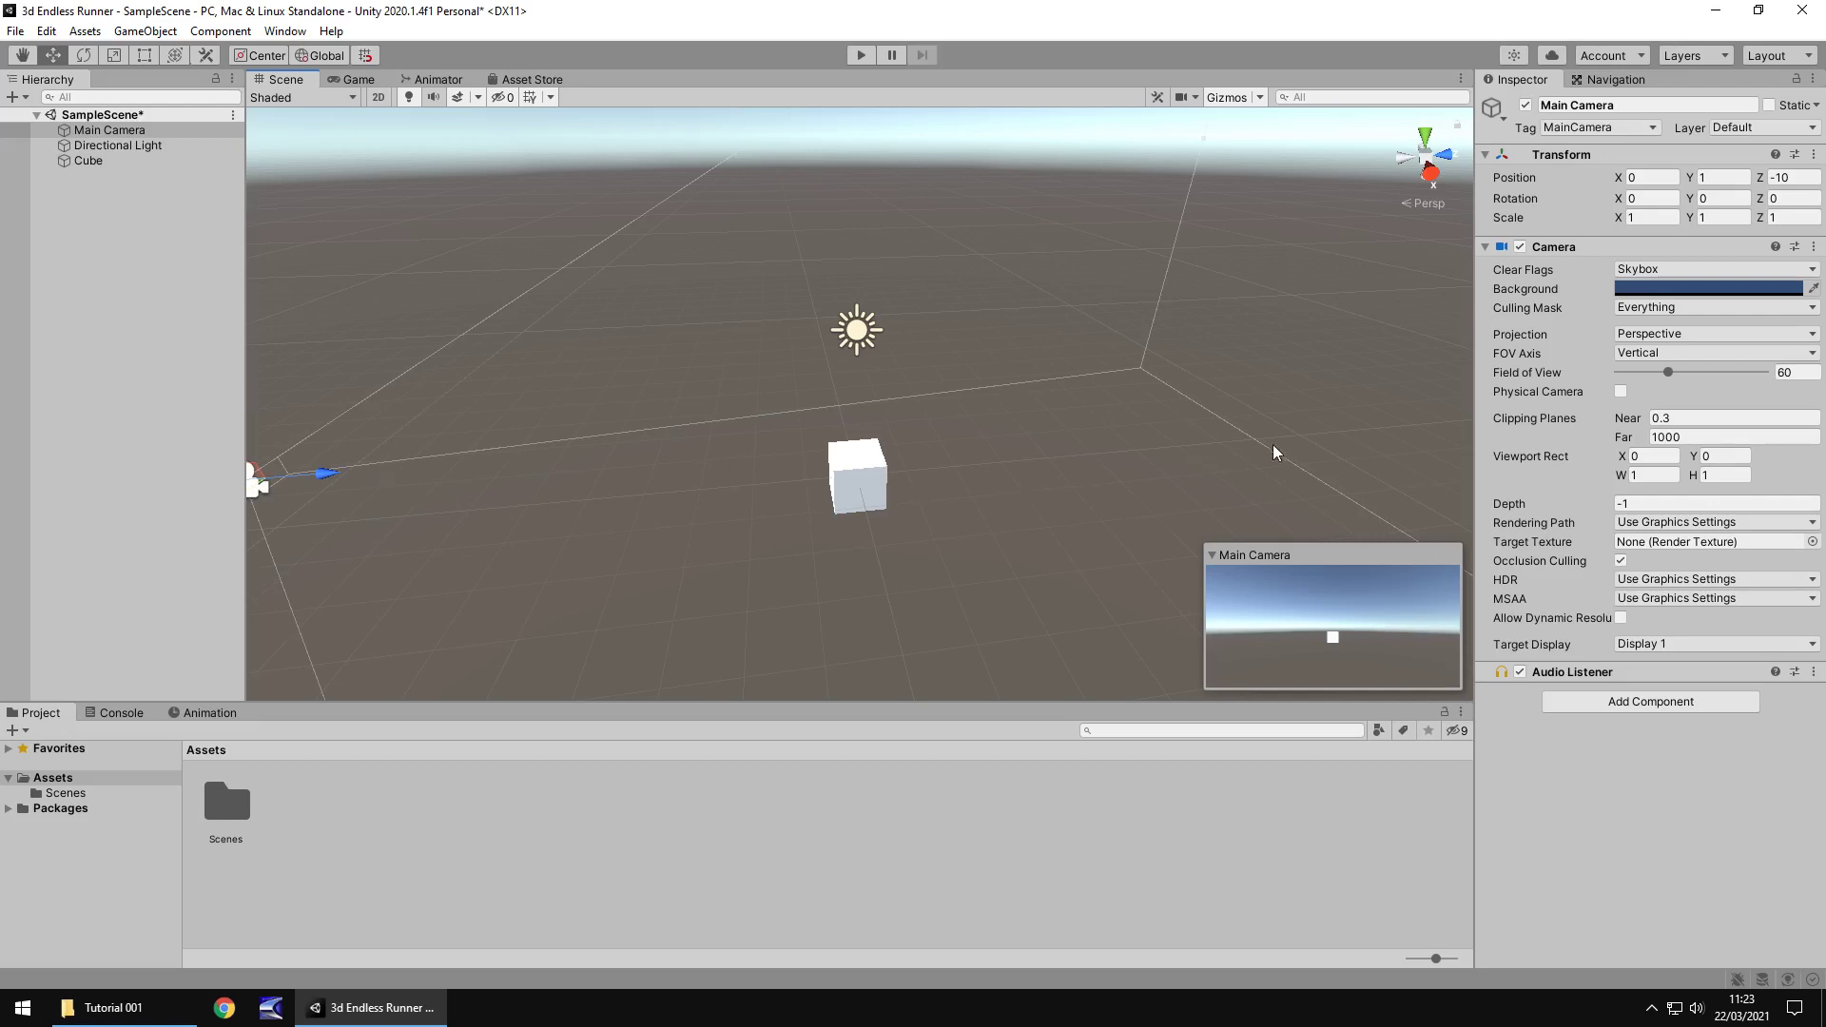
Step: Scale the Cube to X 5 and Z 20, then preview the platform in the Game view
click(89, 161)
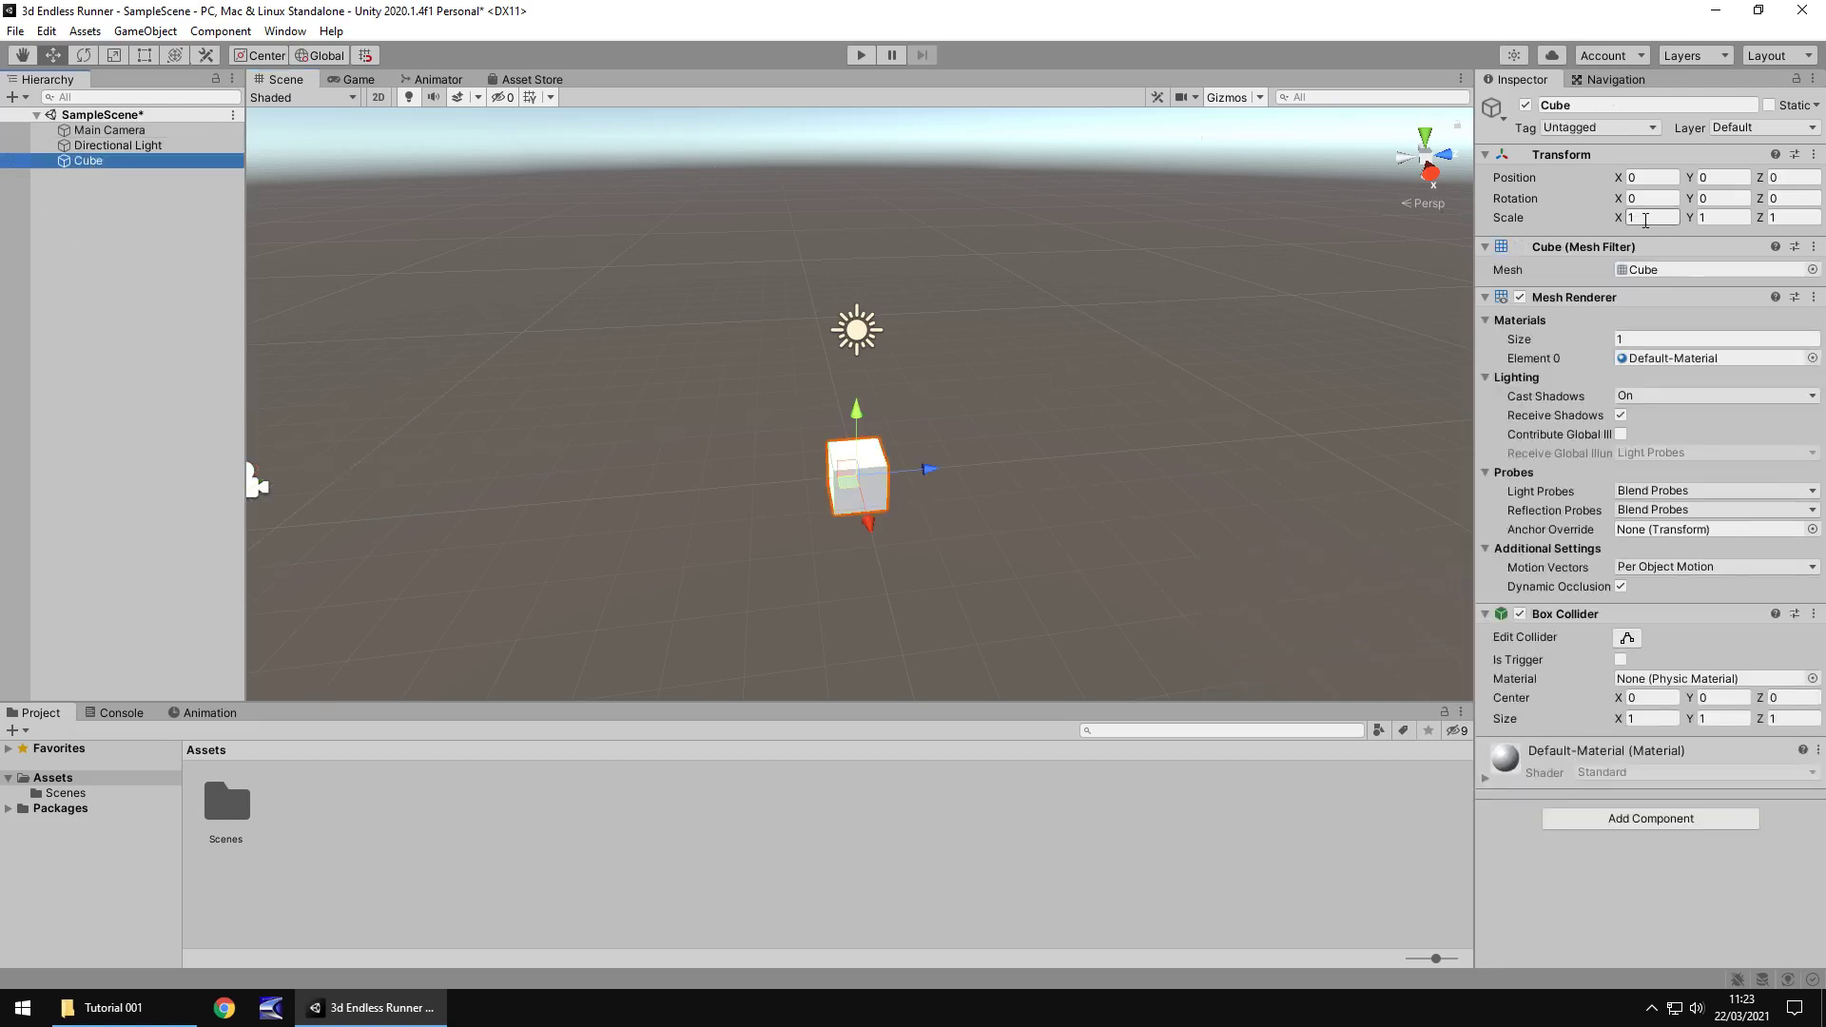
click(1807, 218)
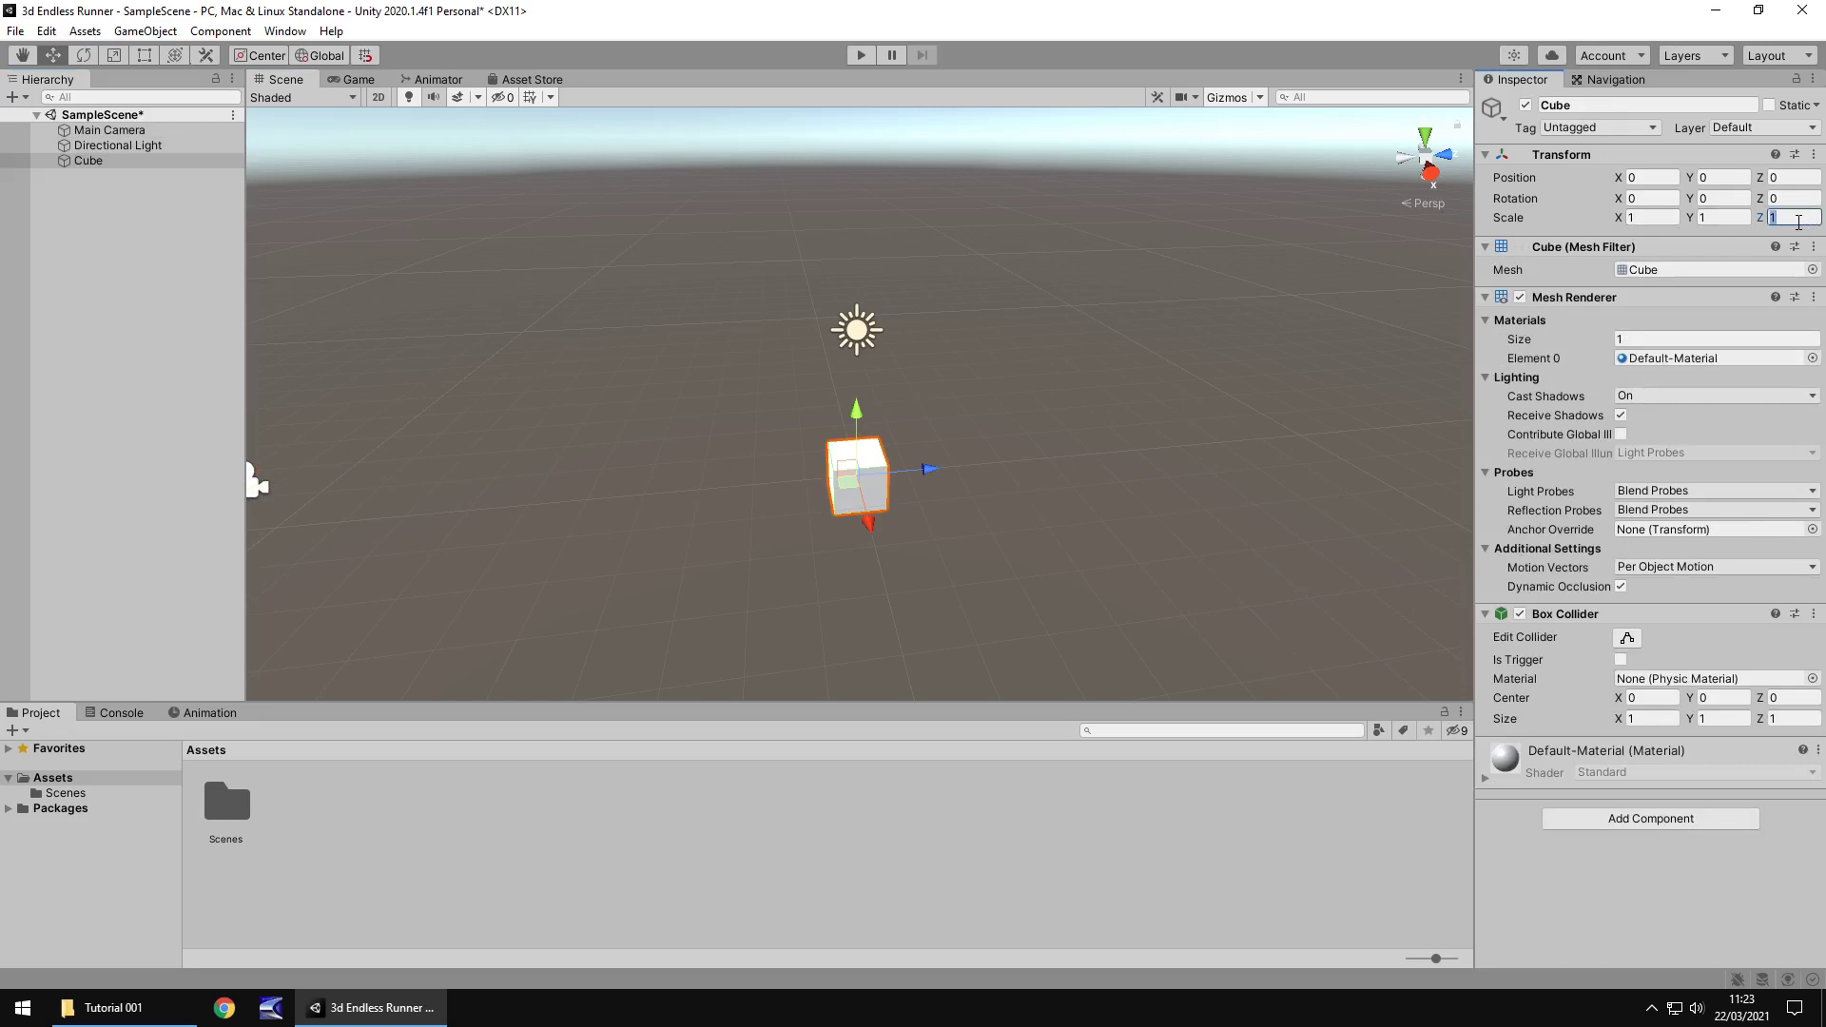
text(20)
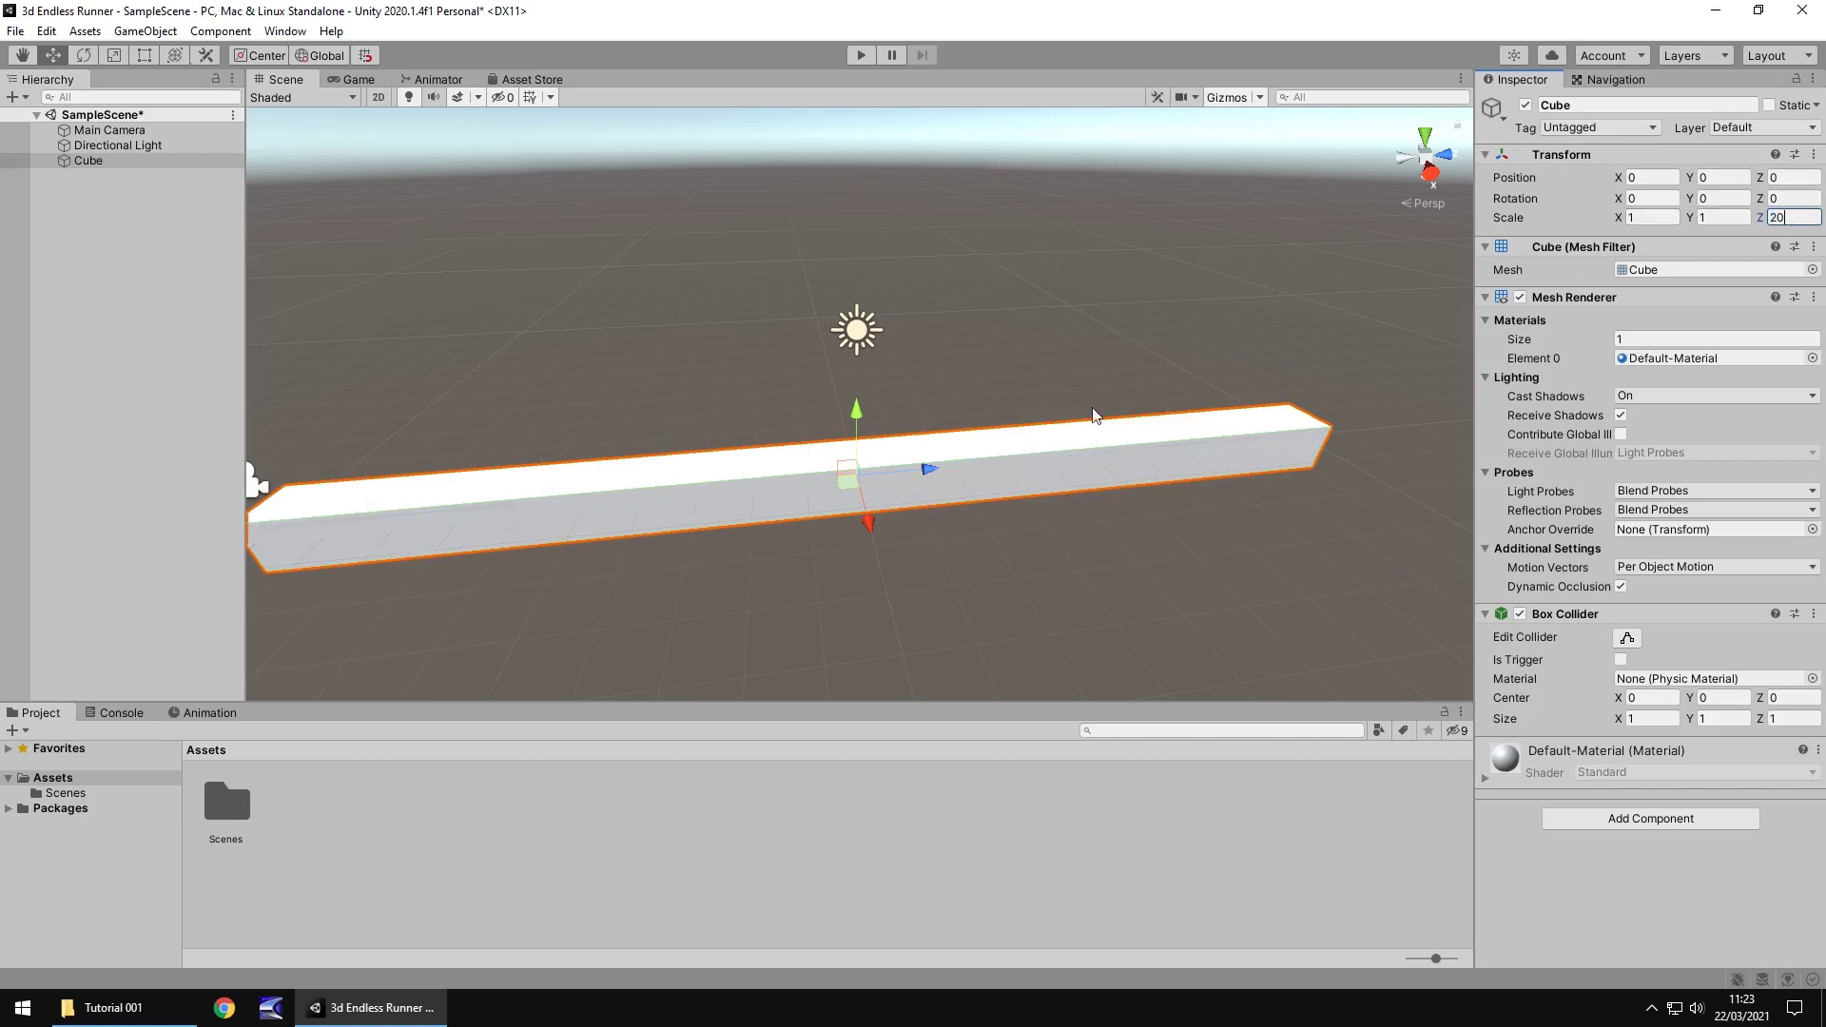
click(1652, 217)
text(10)
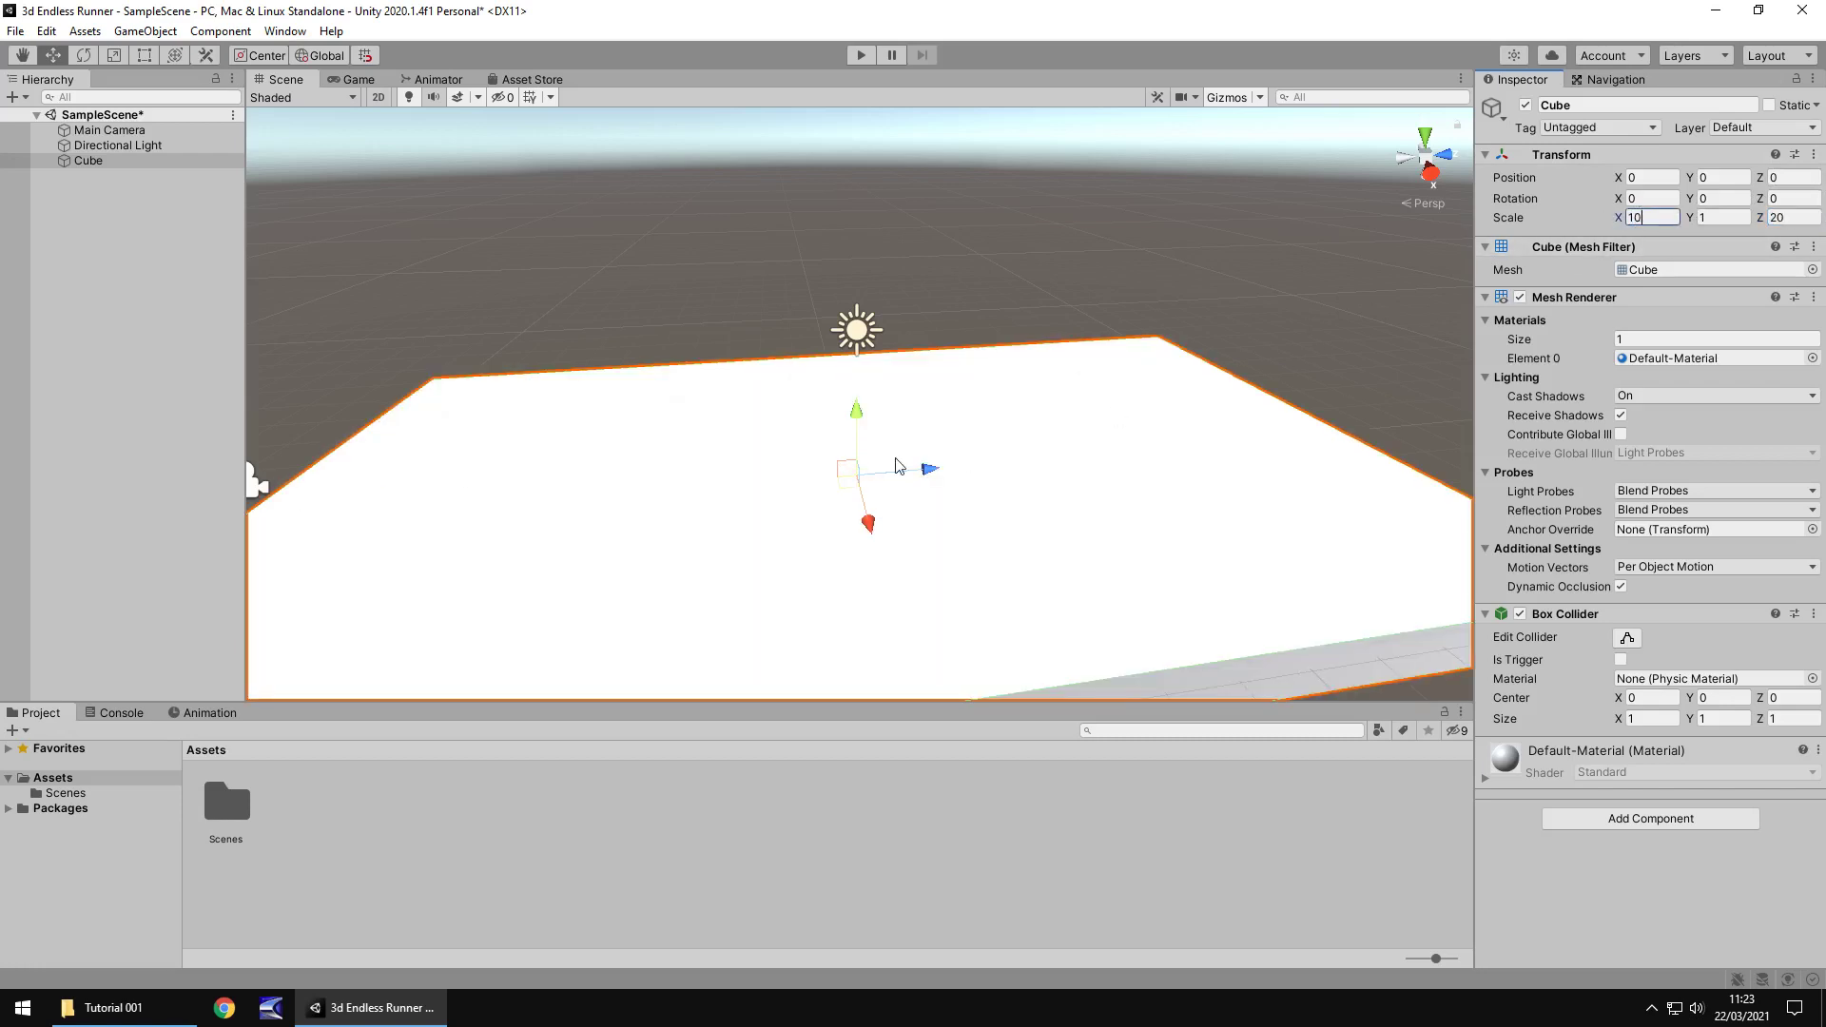
key(Return)
text(5)
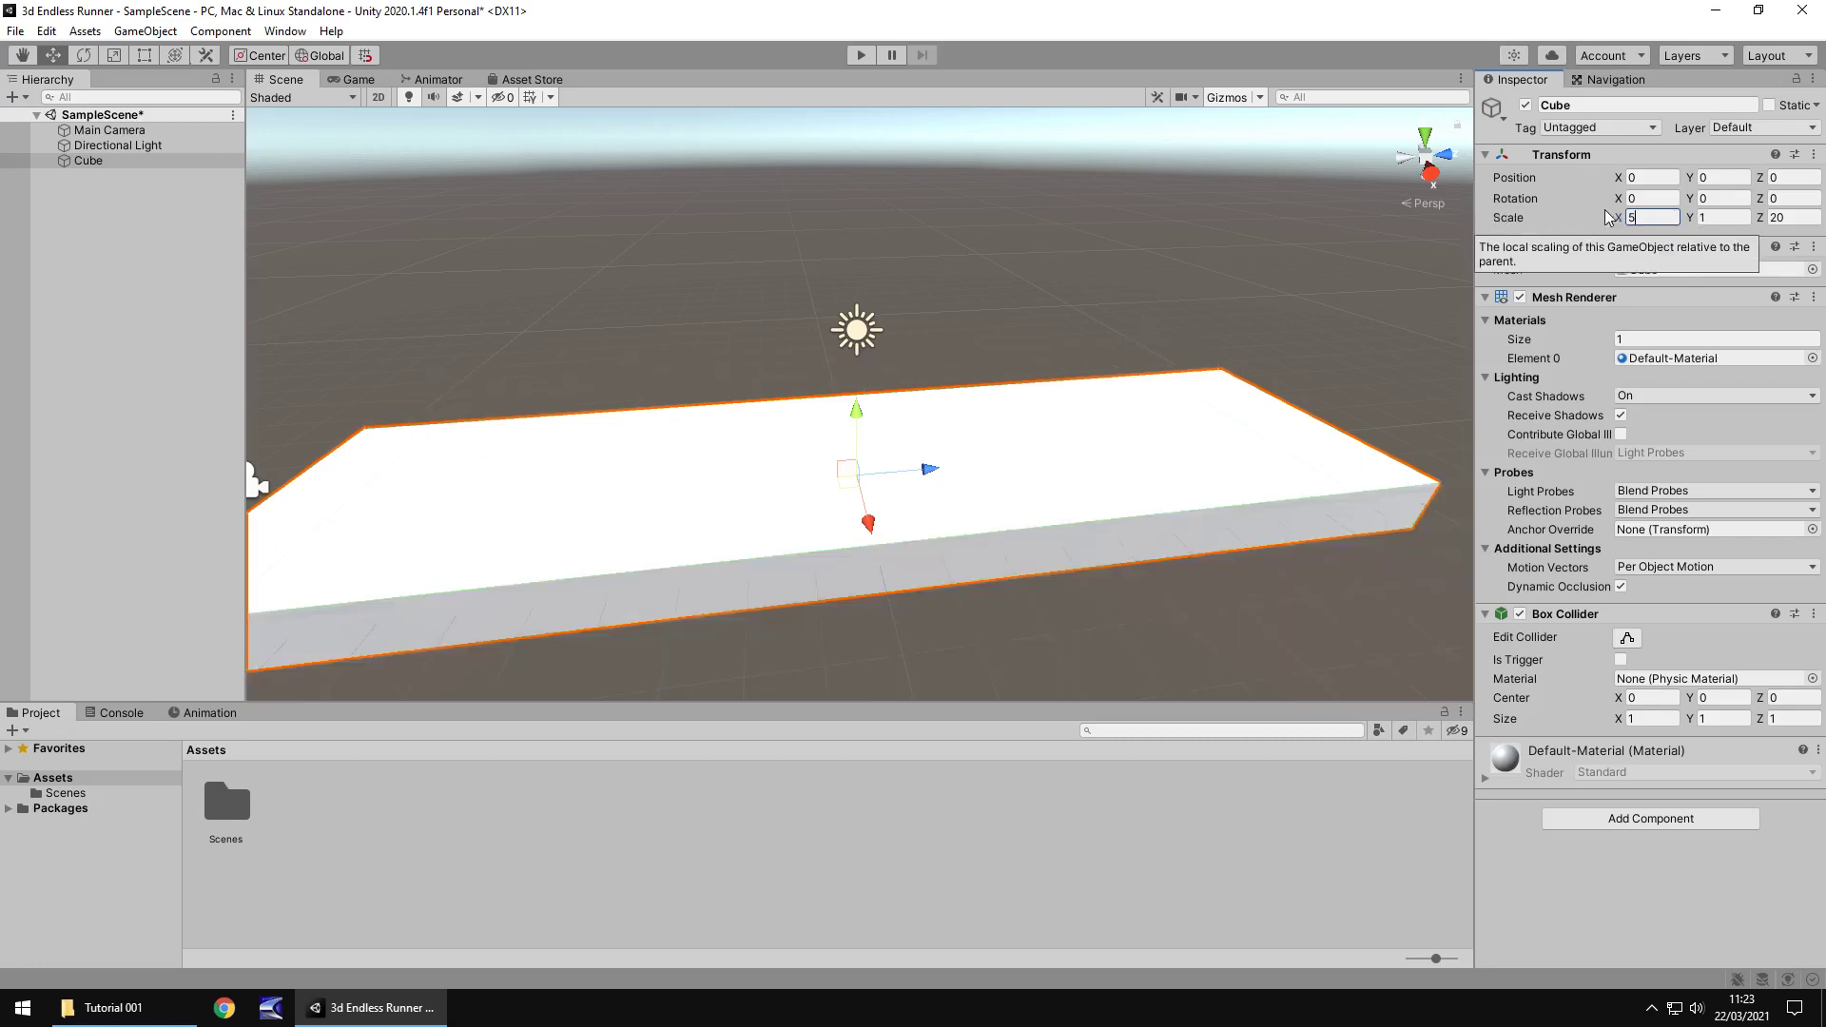
click(369, 82)
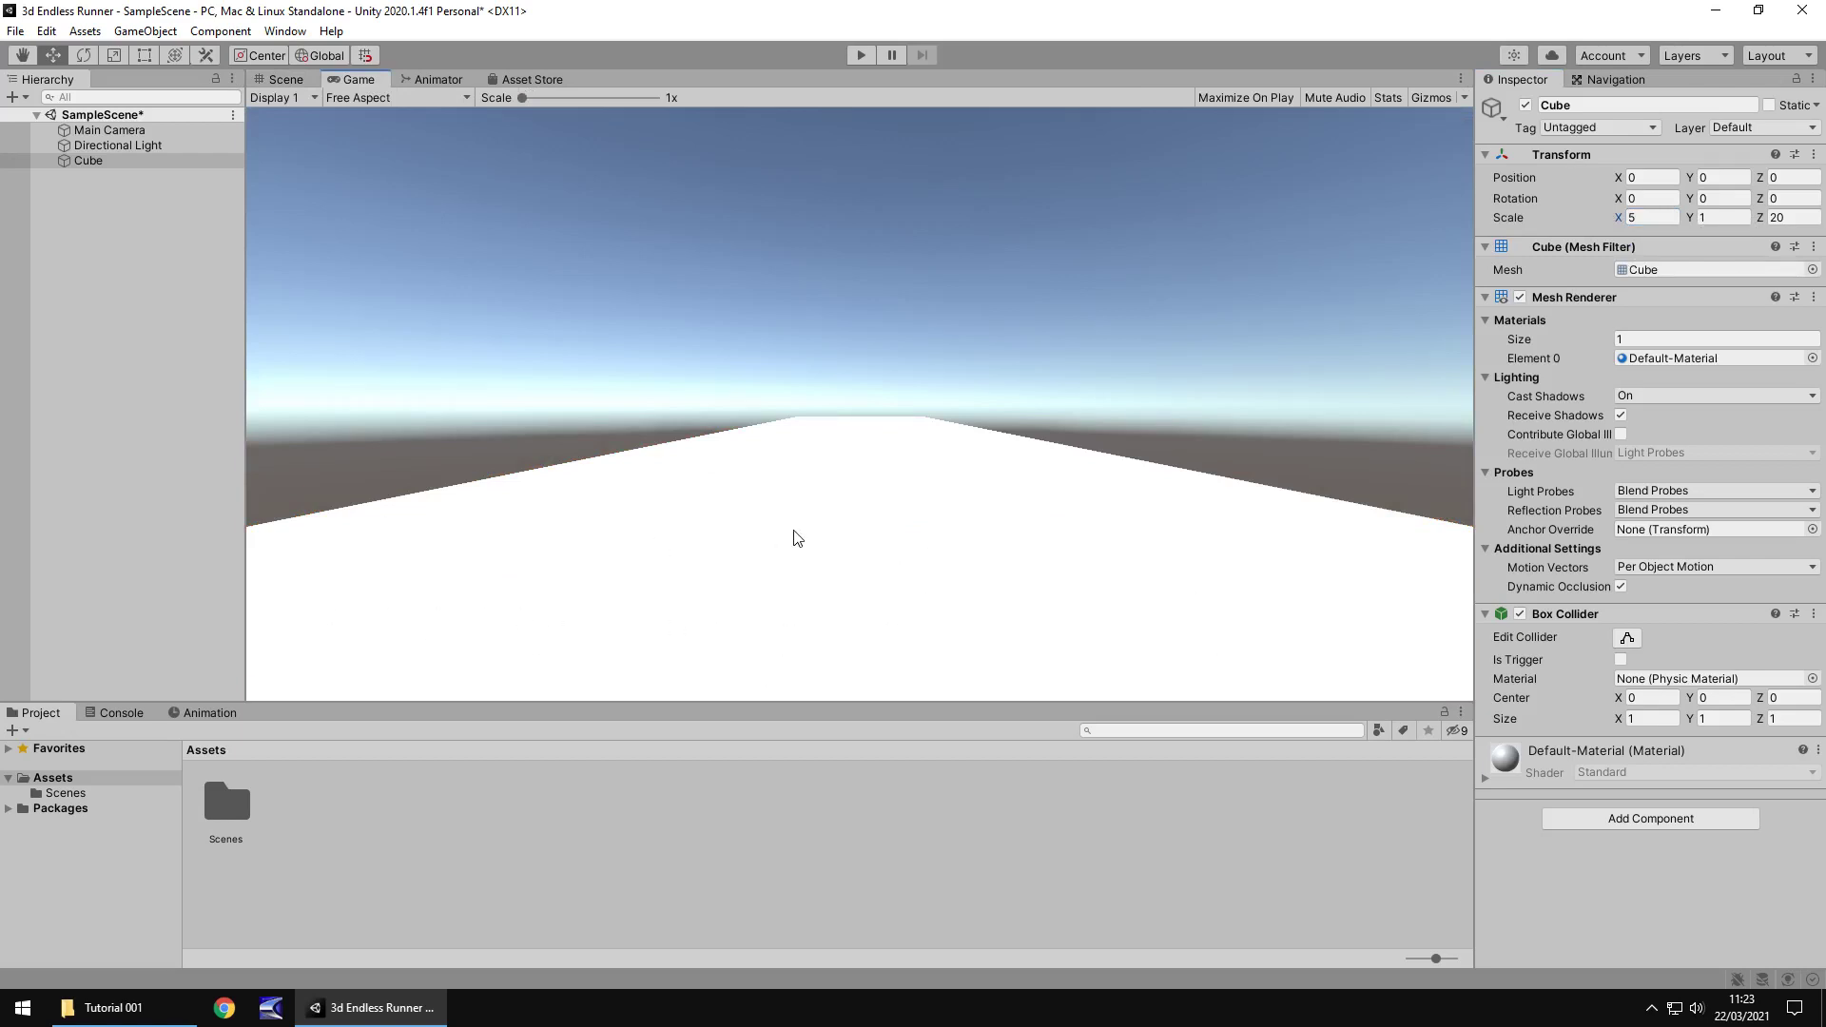
Step: Switch from the Game view back to the Scene view
click(283, 79)
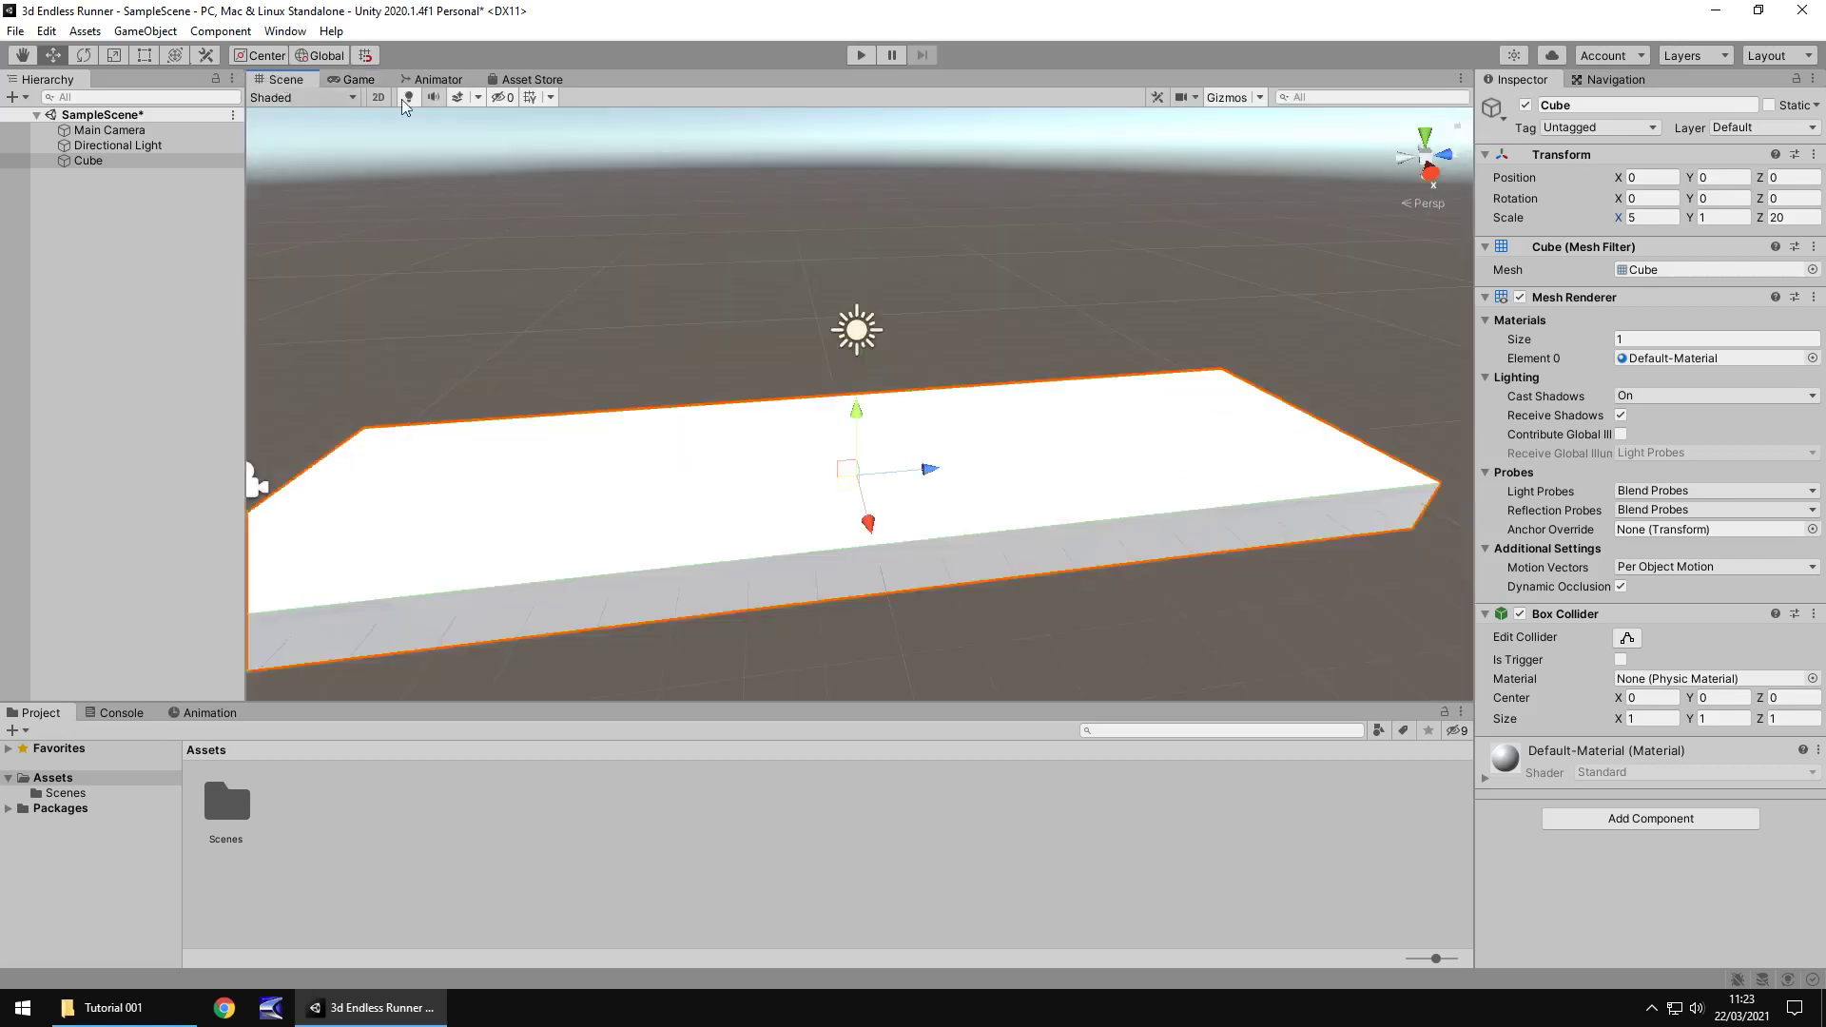